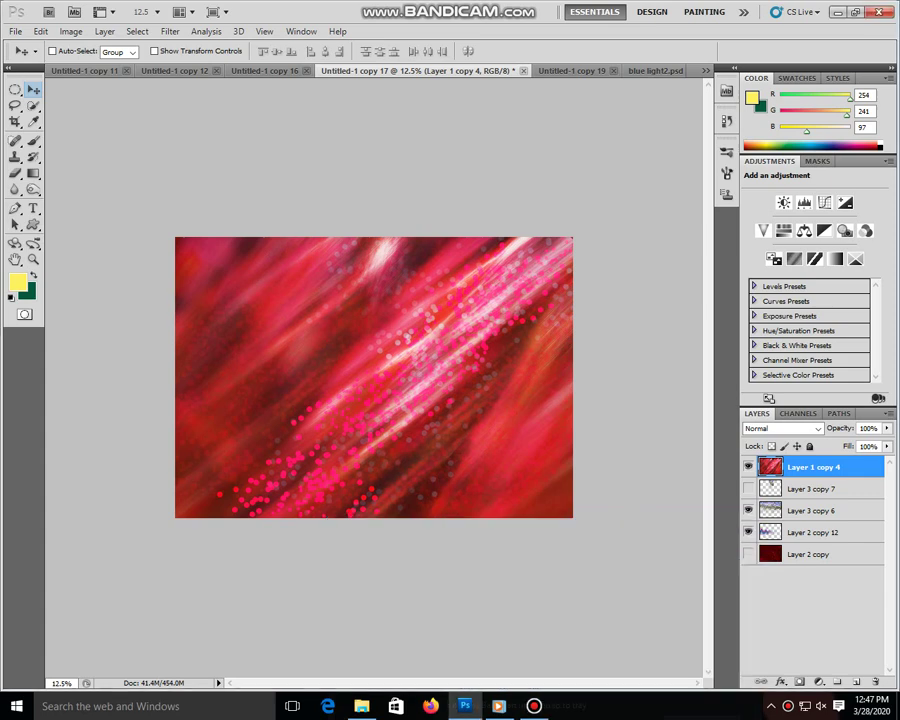
- Bring the wavy ribbon layer to the top and rotate it diagonally over the red image
key("alt+bracketleft")
key("alt+bracketleft")
key("alt+bracketleft")
key("ctrl+shift+bracketright")
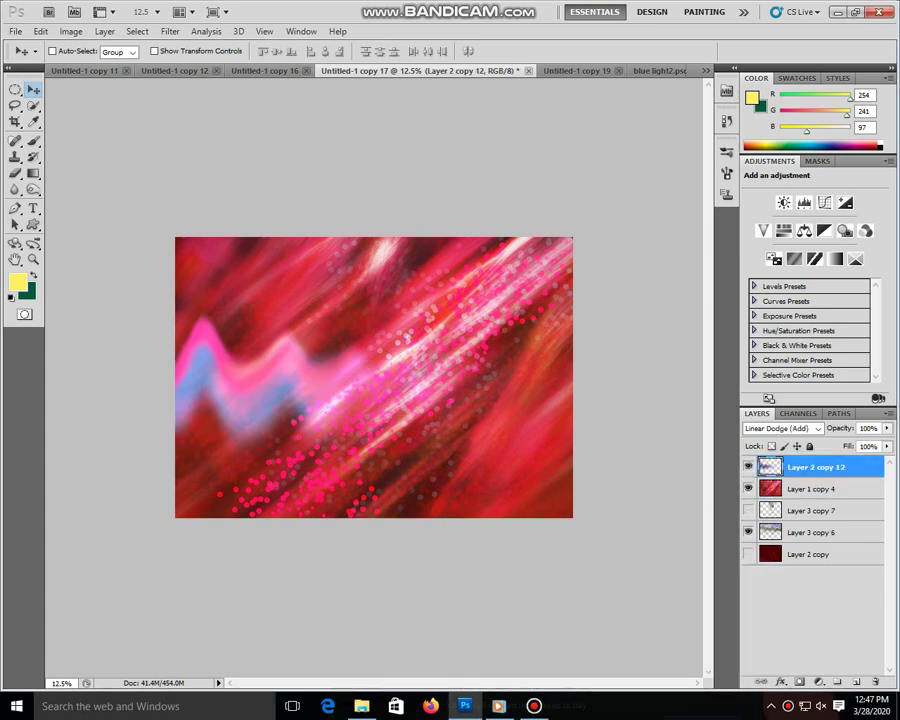
left_click_drag(300, 360, 290, 400)
key("ctrl+t")
left_click_drag(160, 540, 725, 468)
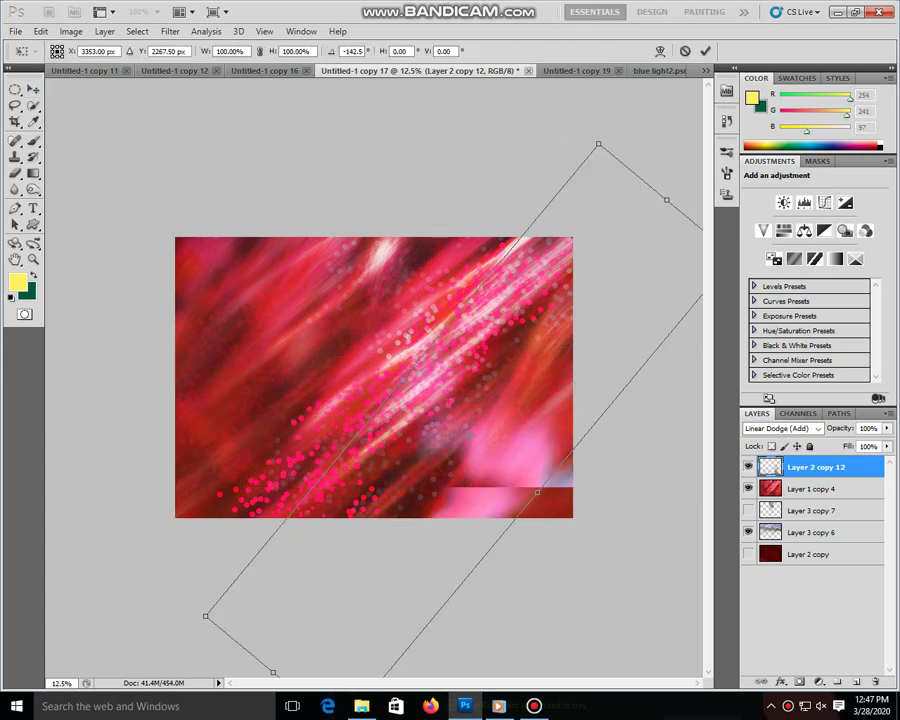
left_click_drag(650, 470, 560, 150)
mouse_move(450, 410)
left_mouse_down()
mouse_move(400, 381)
mouse_move(325, 451)
mouse_move(324, 473)
mouse_move(365, 447)
left_mouse_up()
key("Return")
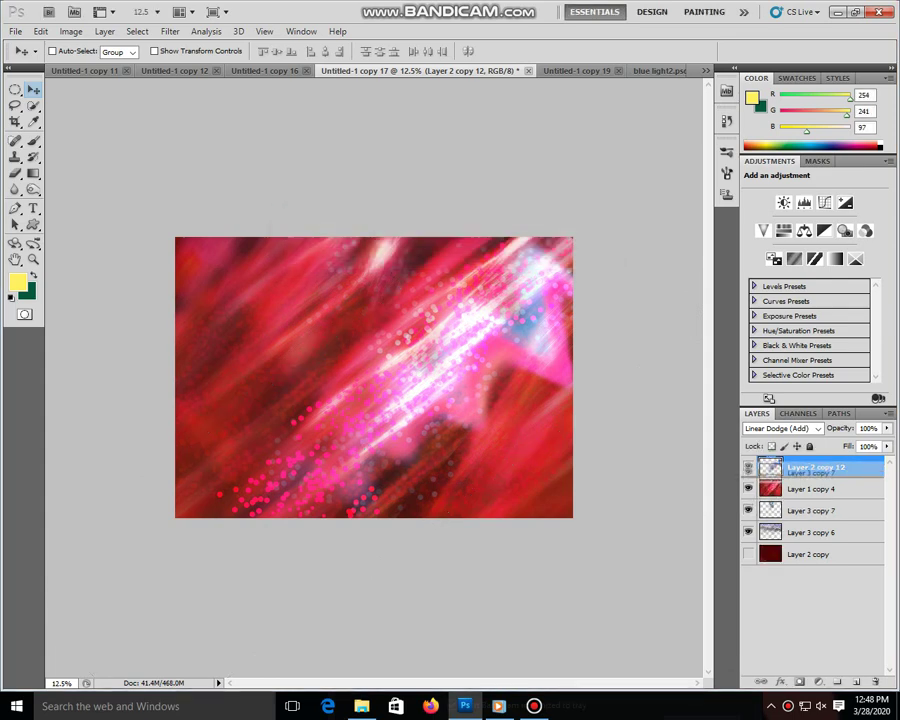
- Raise the bright streak layer, tilt it about 18.8° toward the upper right, and duplicate it
left_click_drag(810, 508, 810, 479)
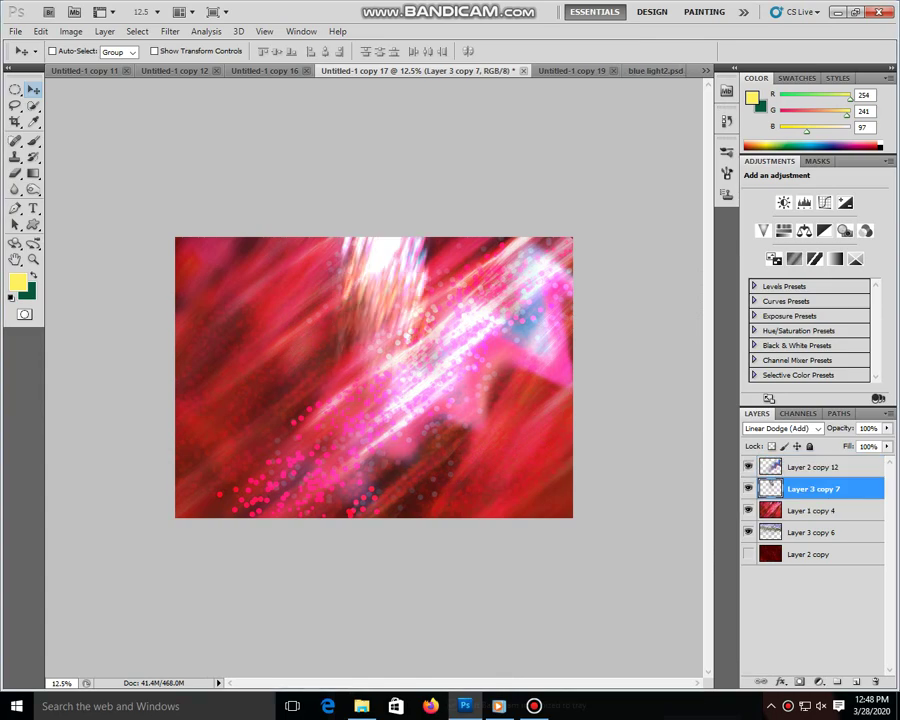
left_click_drag(385, 265, 300, 320)
key("ctrl+t")
mouse_move(520, 180)
left_mouse_down()
mouse_move(630, 430)
mouse_move(520, 200)
left_mouse_up()
mouse_move(335, 452)
left_mouse_down()
mouse_move(459, 325)
mouse_move(565, 387)
mouse_move(554, 386)
left_mouse_up()
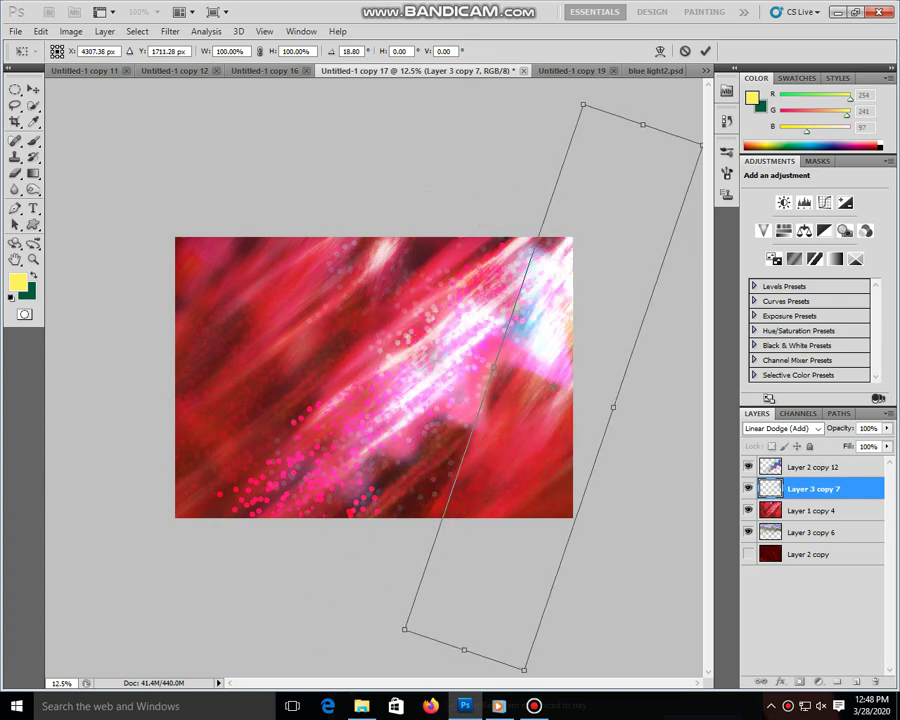
key("Return")
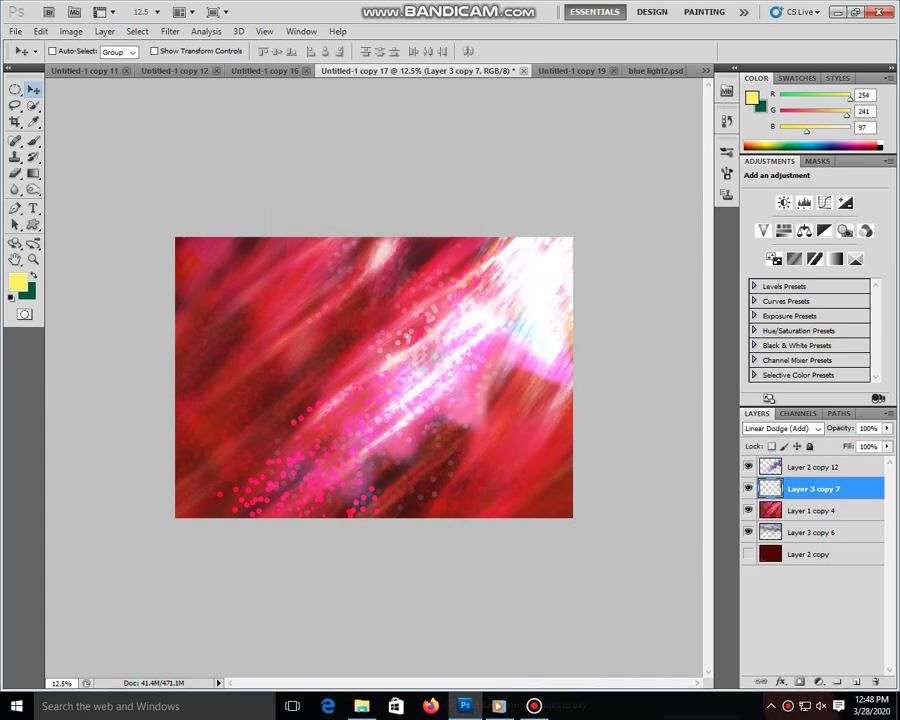
key("ctrl+j")
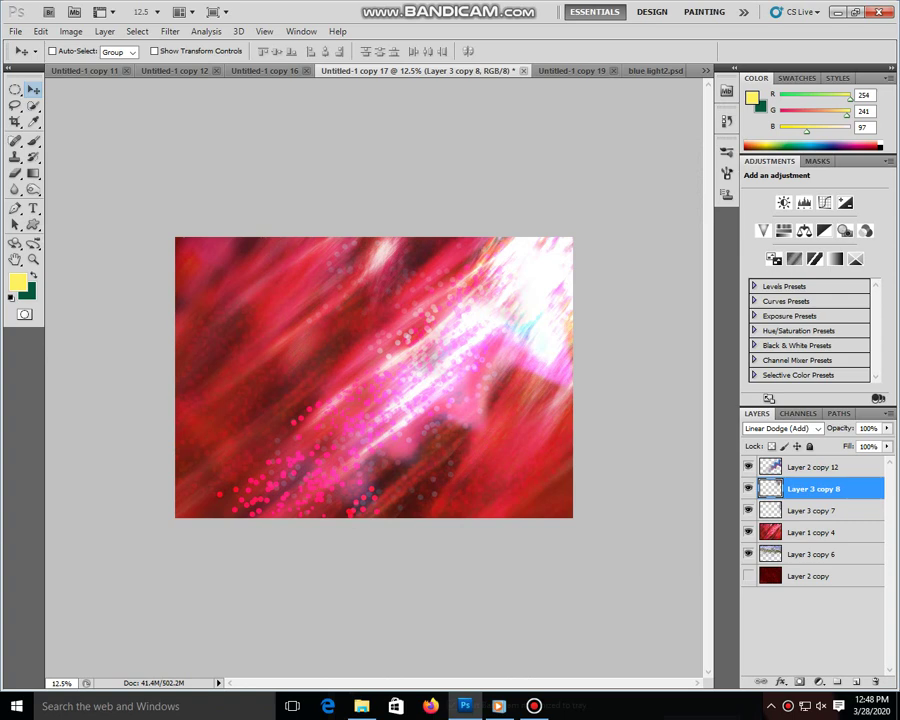
- Crop the canvas to the whole image area
key("c")
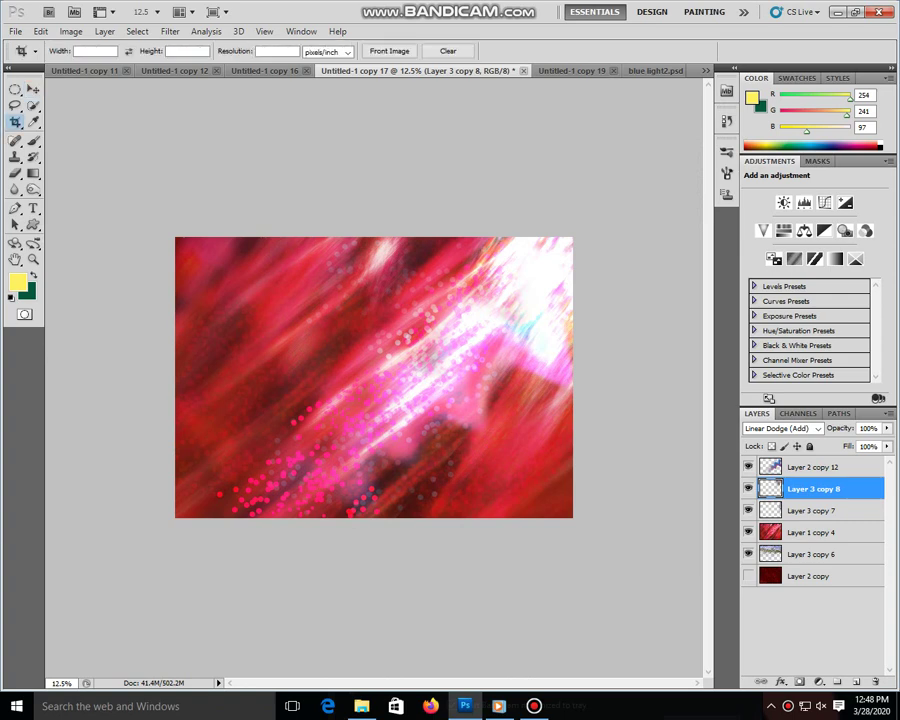
left_click_drag(175, 237, 572, 517)
key("Return")
- Raise the rainbow streaks, make them a 25%-wide band rotated ~30° at double height, and duplicate it
left_click_drag(812, 554, 812, 462)
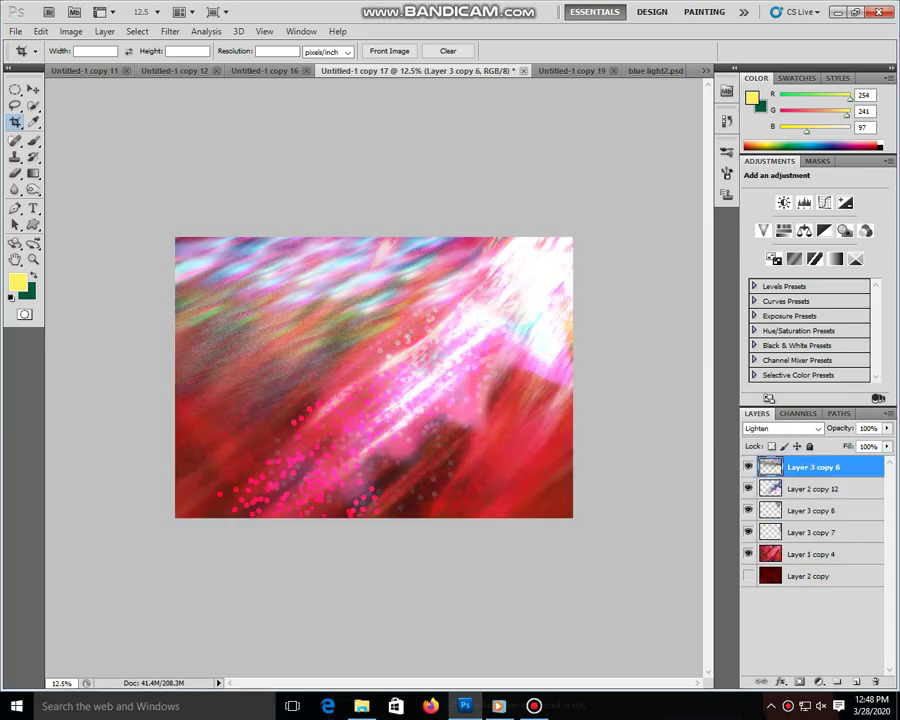
key("v")
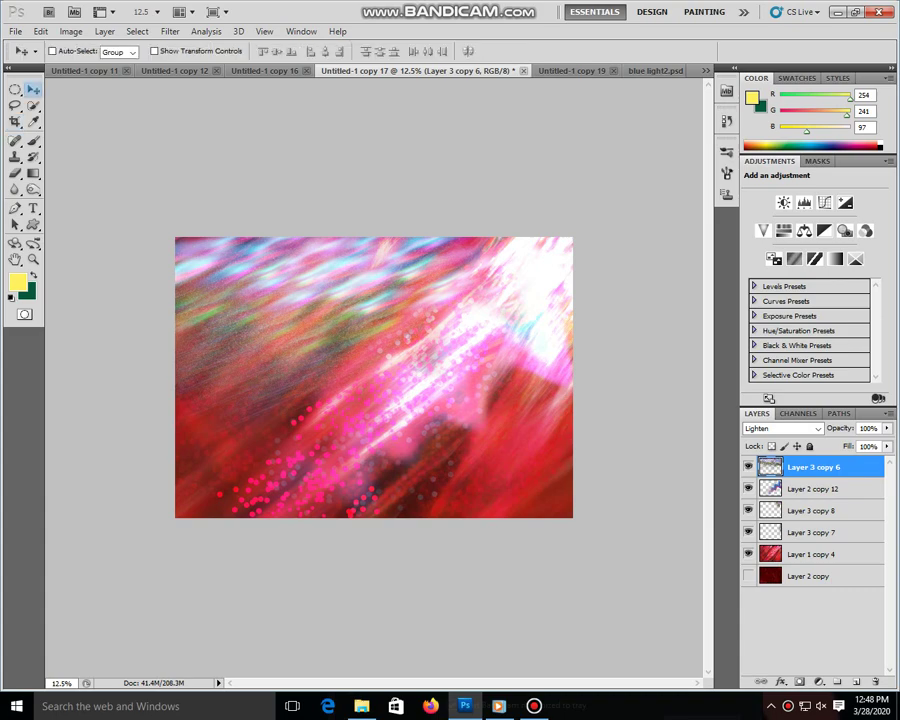
left_click_drag(300, 250, 309, 347)
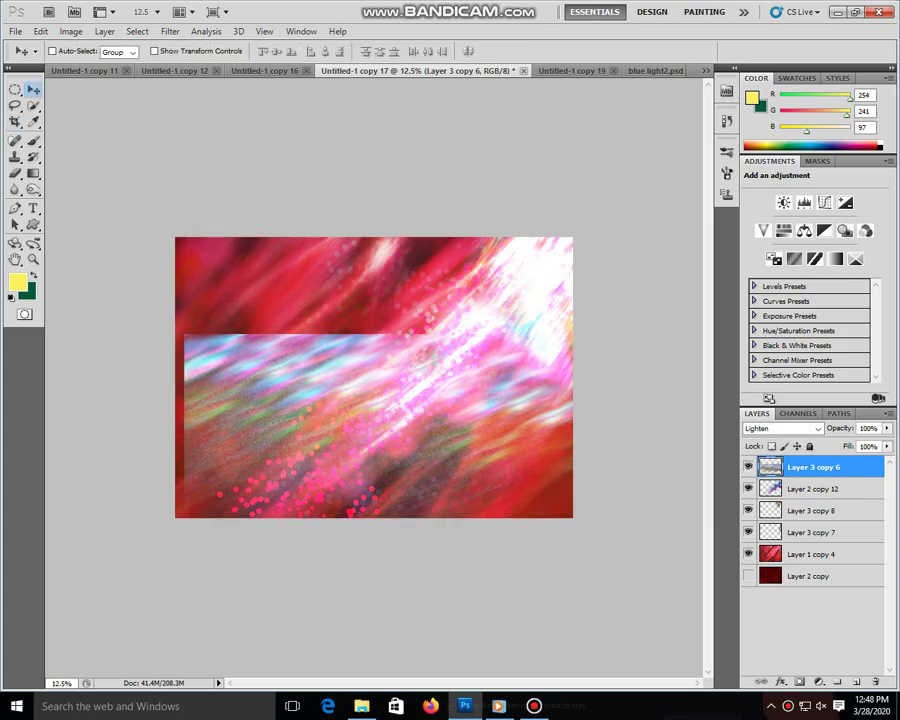
key("ctrl+t")
left_click_drag(582, 474, 430, 474)
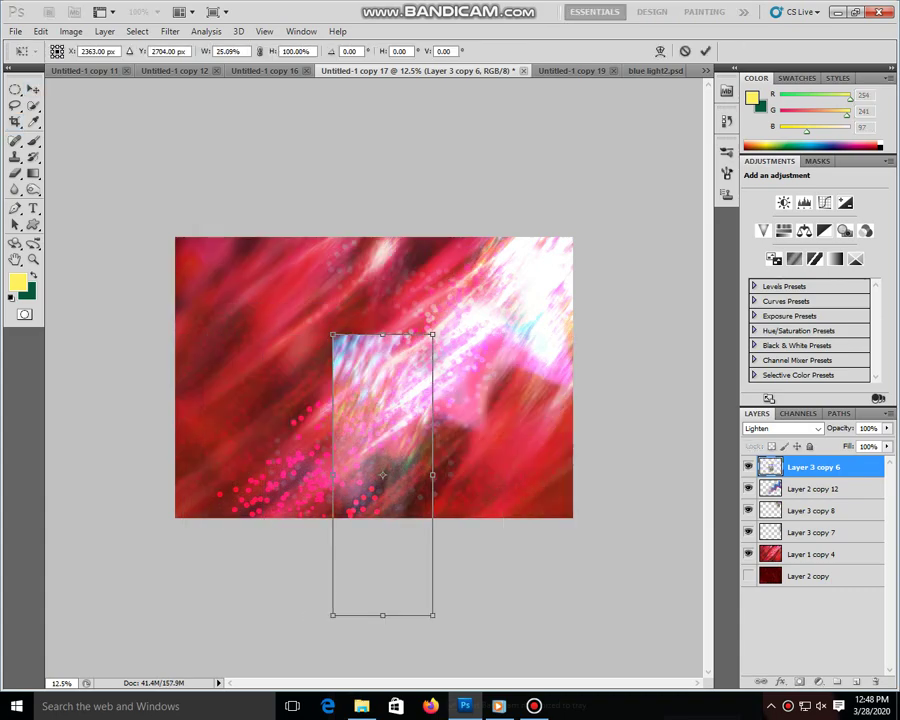
mouse_move(445, 625)
left_mouse_down()
mouse_move(400, 640)
mouse_move(360, 630)
left_mouse_up()
left_click_drag(428, 344, 438, 320)
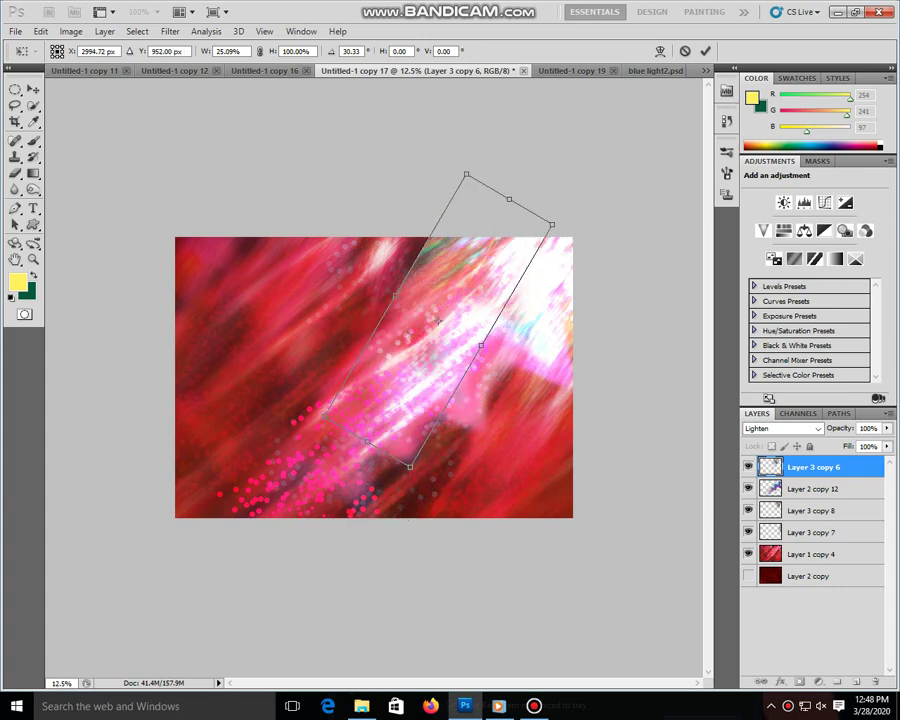
left_click_drag(368, 441, 258, 620)
left_click_drag(384, 409, 365, 389)
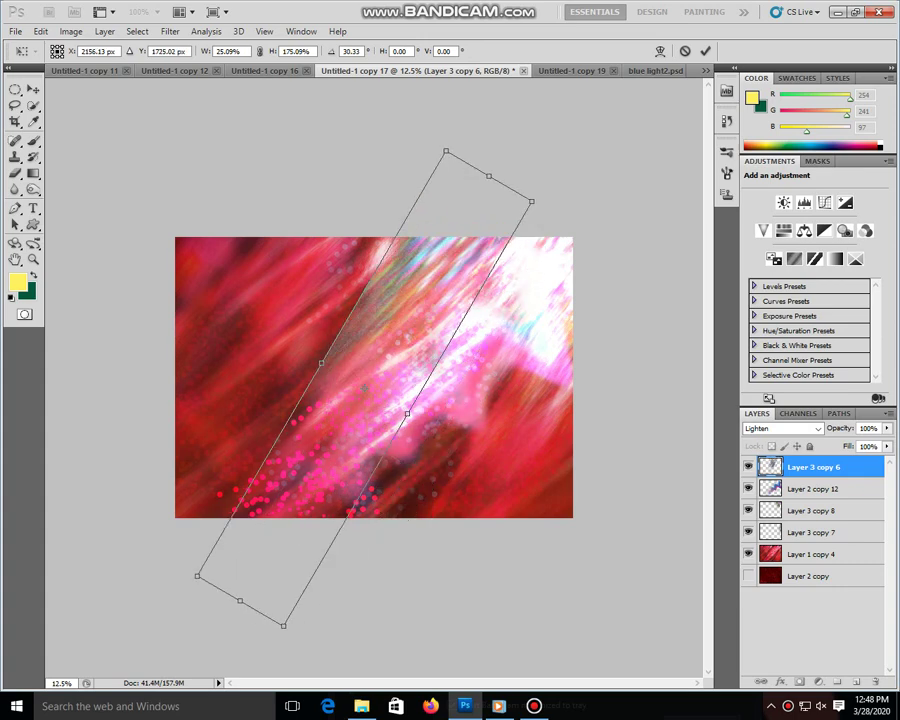
key("Return")
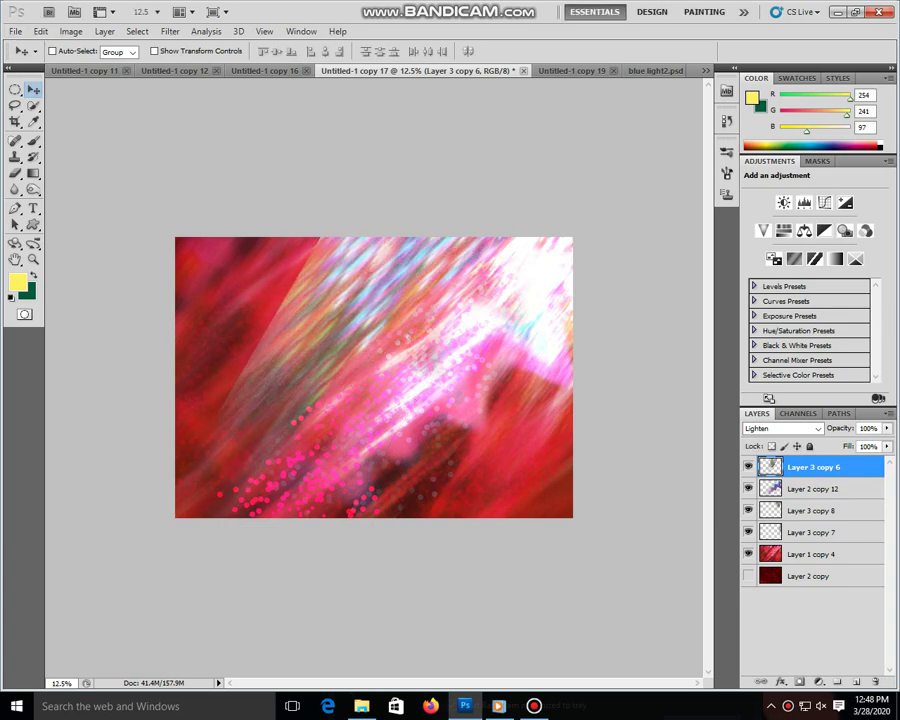
key("ctrl+j")
- Erase the band's hard upper-left edge and add two more repositioned streak copies
key("e")
left_click_drag(310, 250, 240, 385)
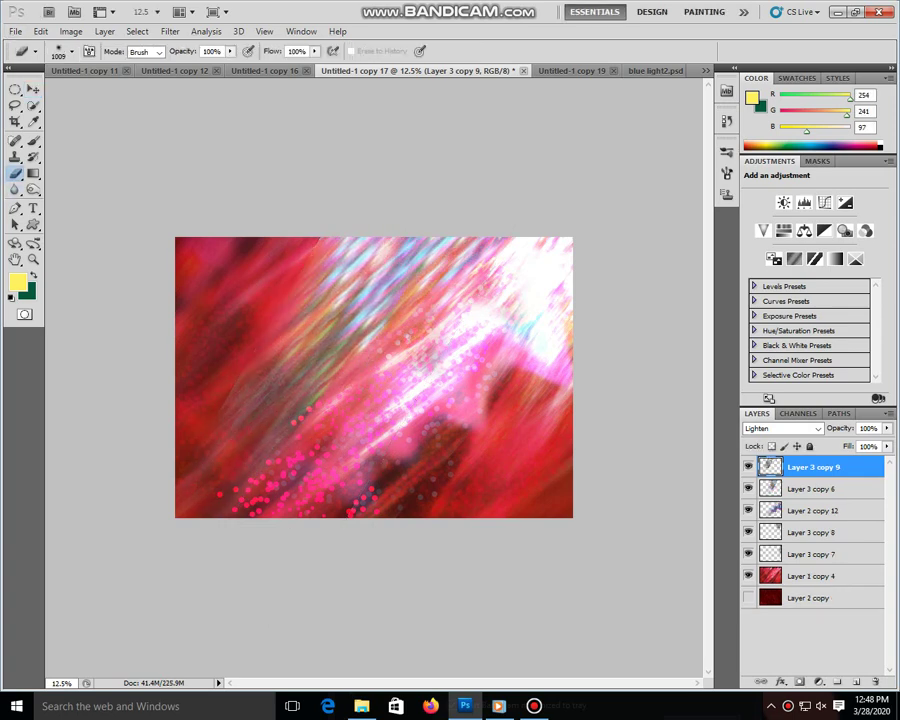
key("v")
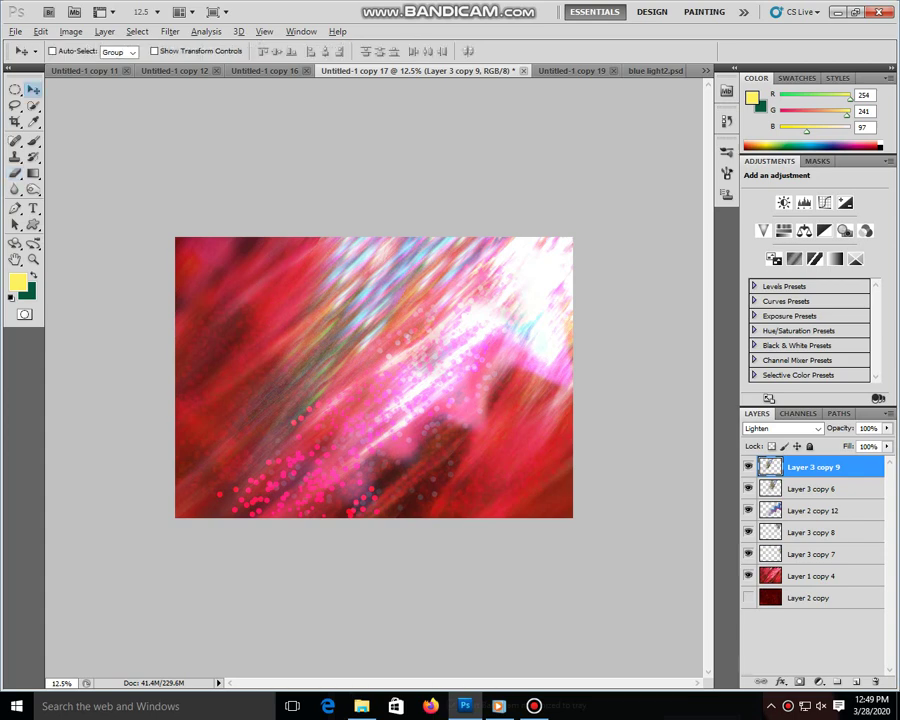
left_click_drag(330, 280, 270, 290)
key("ctrl+j")
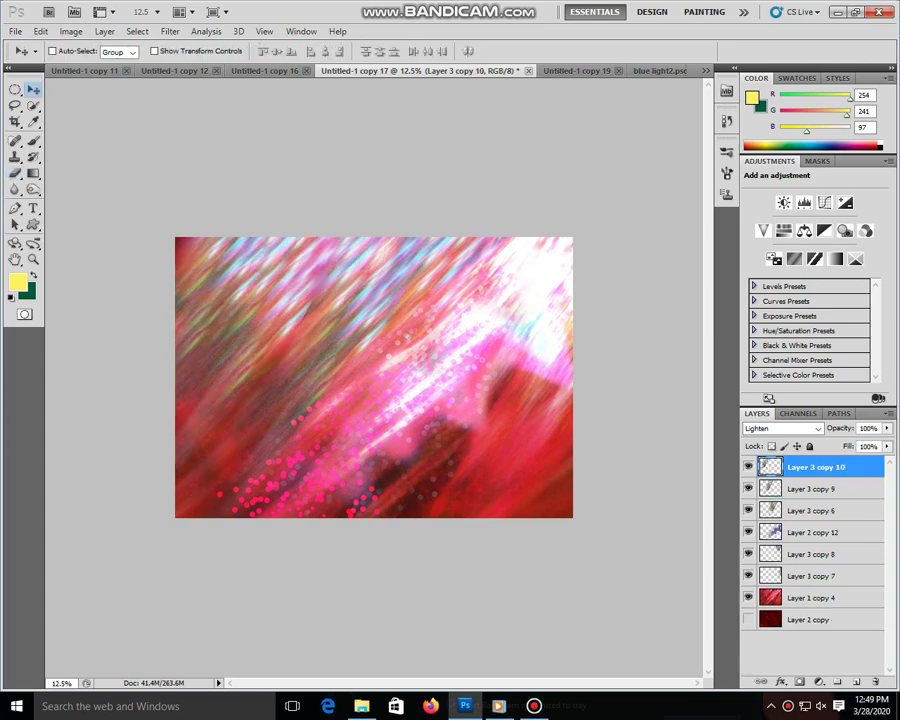
key("ctrl+j")
key("ctrl+j")
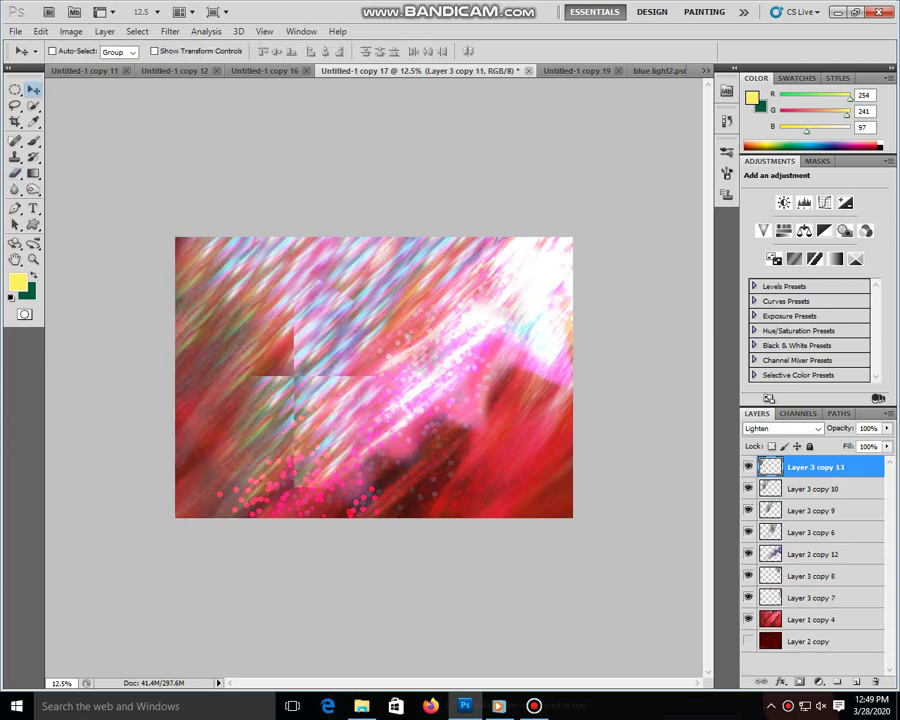
left_click_drag(250, 300, 380, 290)
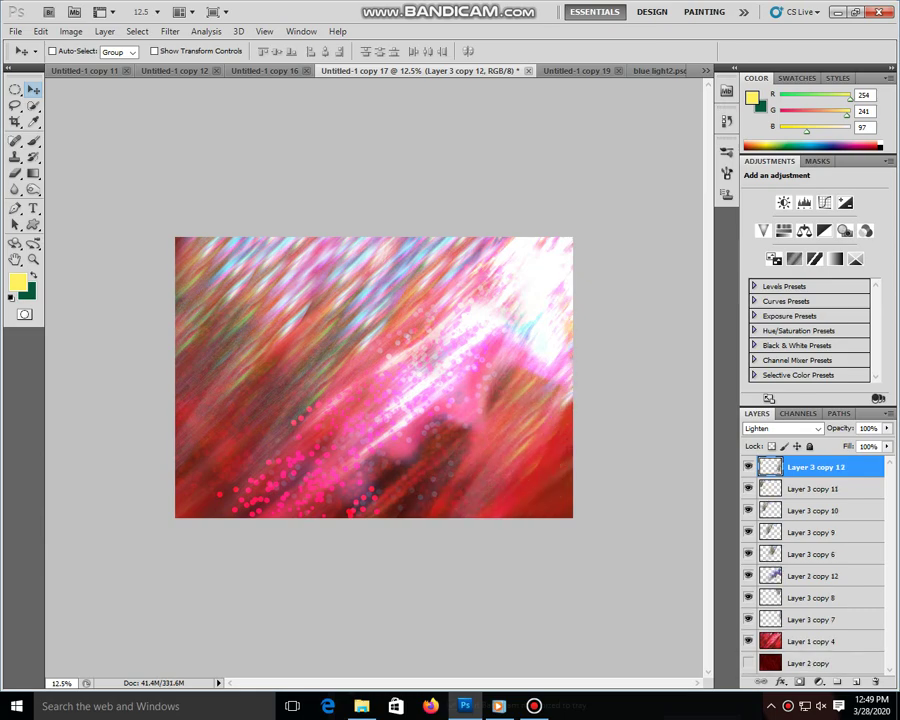
- Merge the selected streak layers into one and set its blend mode to Overlay
left_click(815, 620, "shift")
right_click(815, 598)
left_click(800, 572)
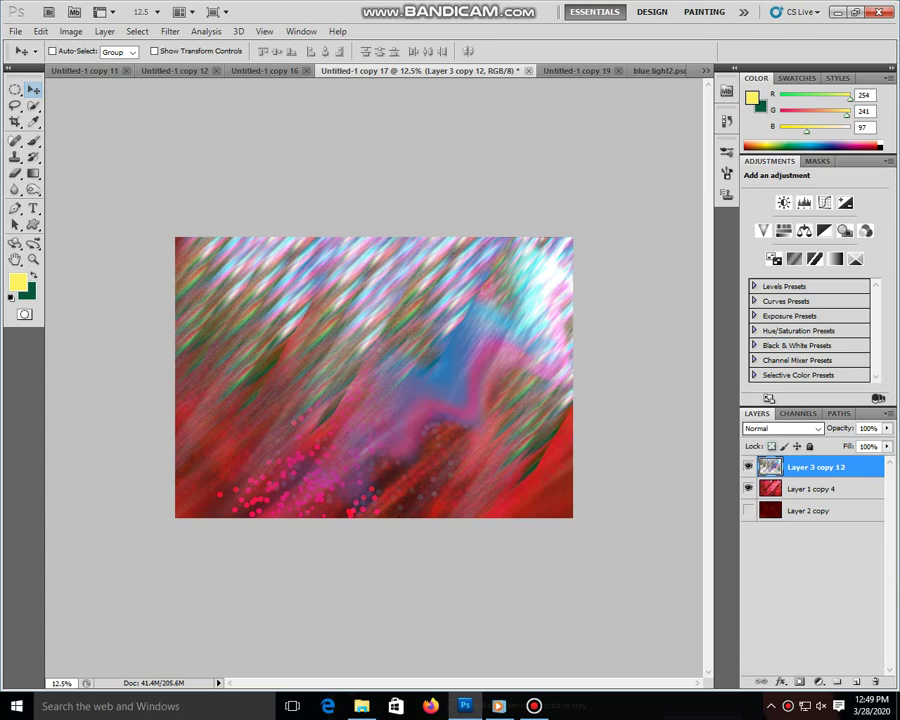
left_click(782, 428)
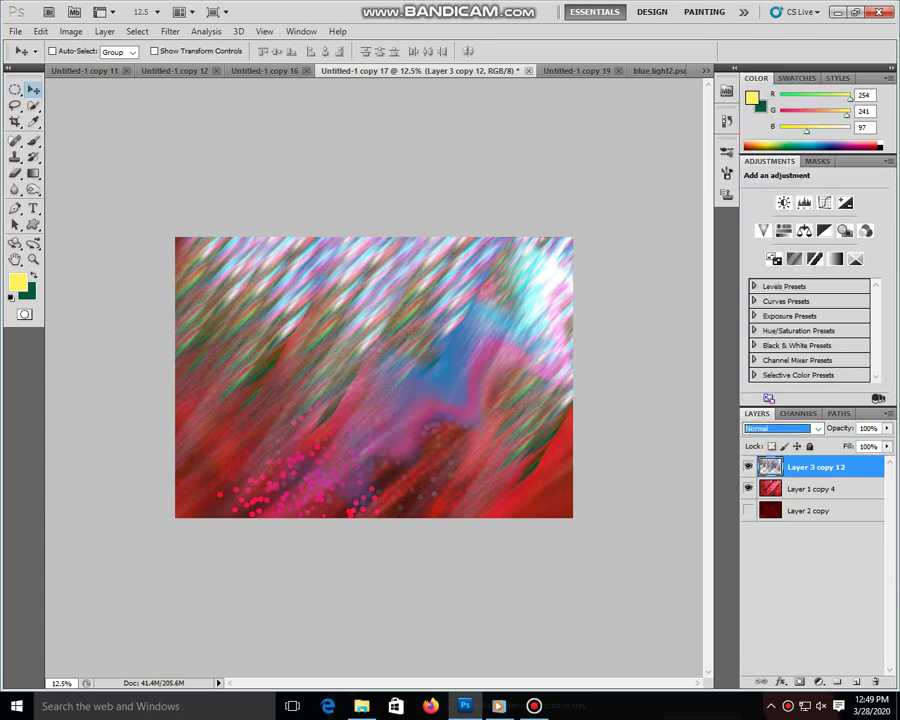
key("Down")
key("Down")
key("Down")
key("Down")
key("Down")
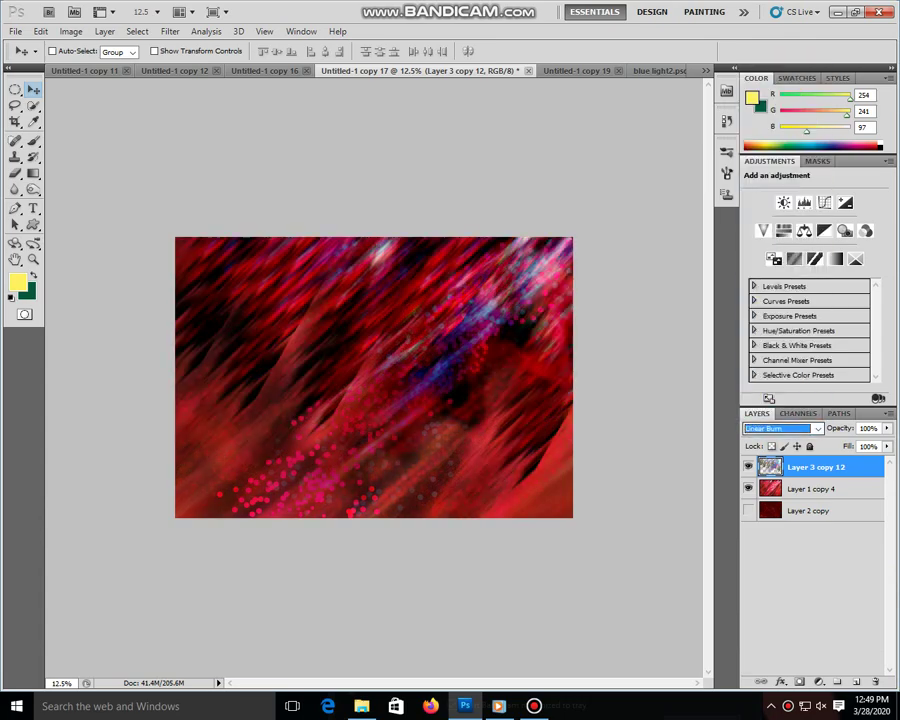
key("Down")
key("Down")
key("Down")
key("Down")
key("Down")
key("Down")
key("Down")
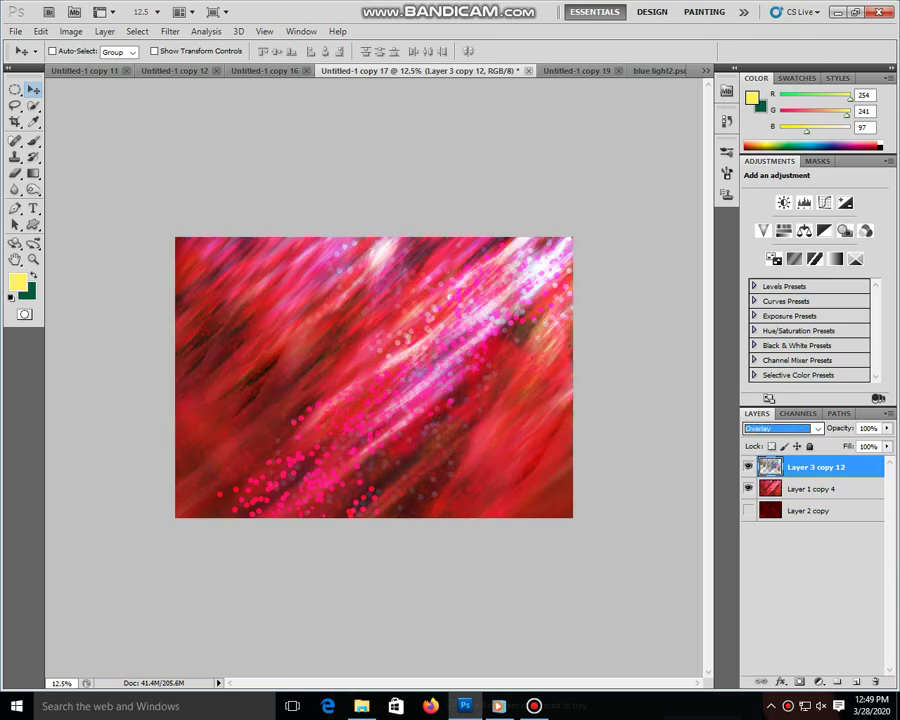
key("Down")
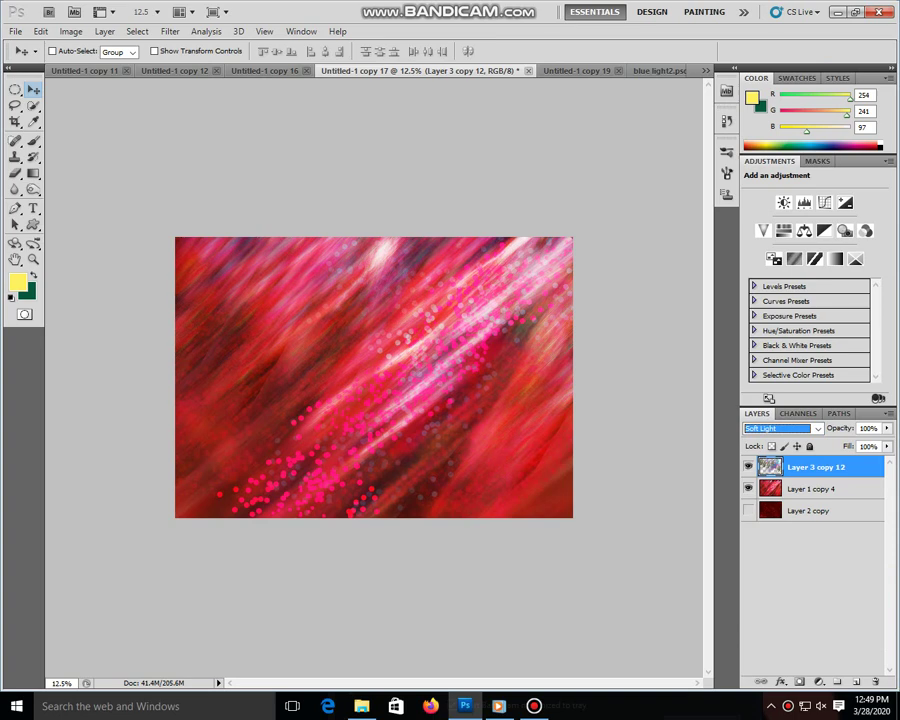
- Merge the streak layer into the red image and add a new empty layer
key("ctrl+e")
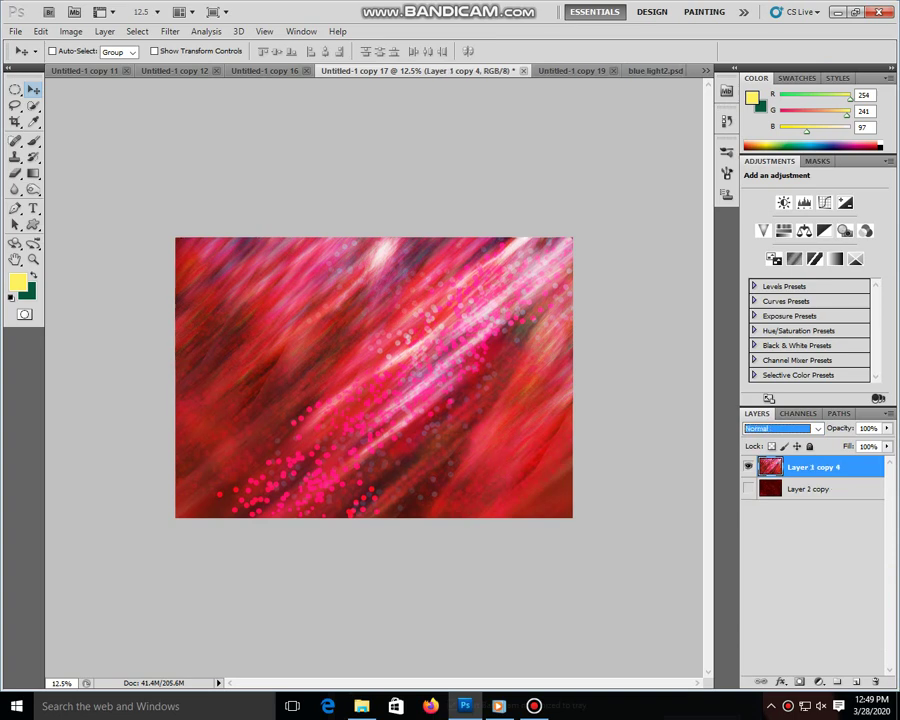
key("ctrl+shift+n")
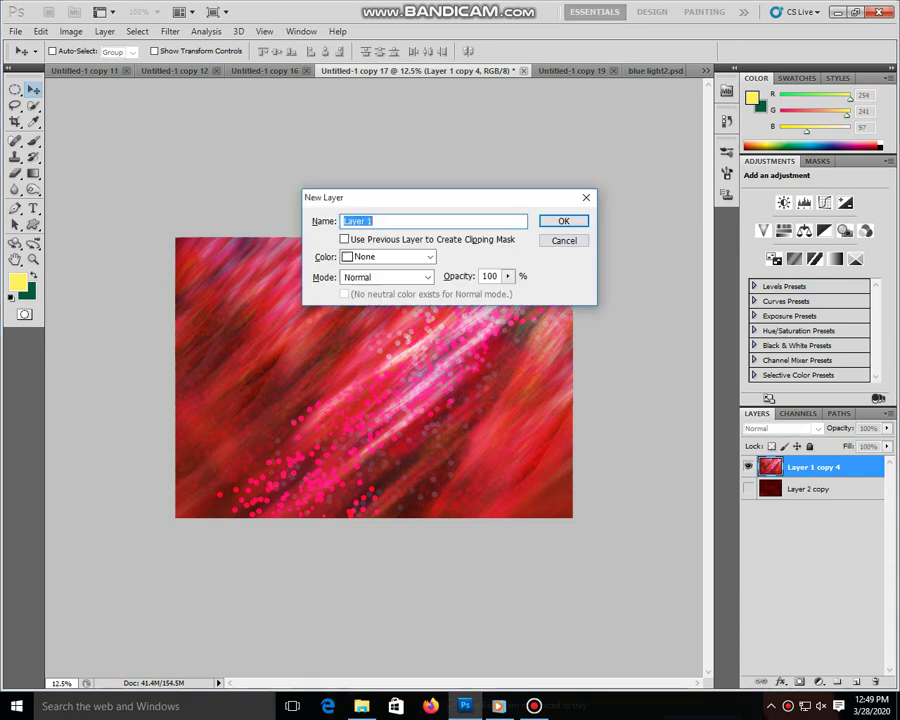
key("Return")
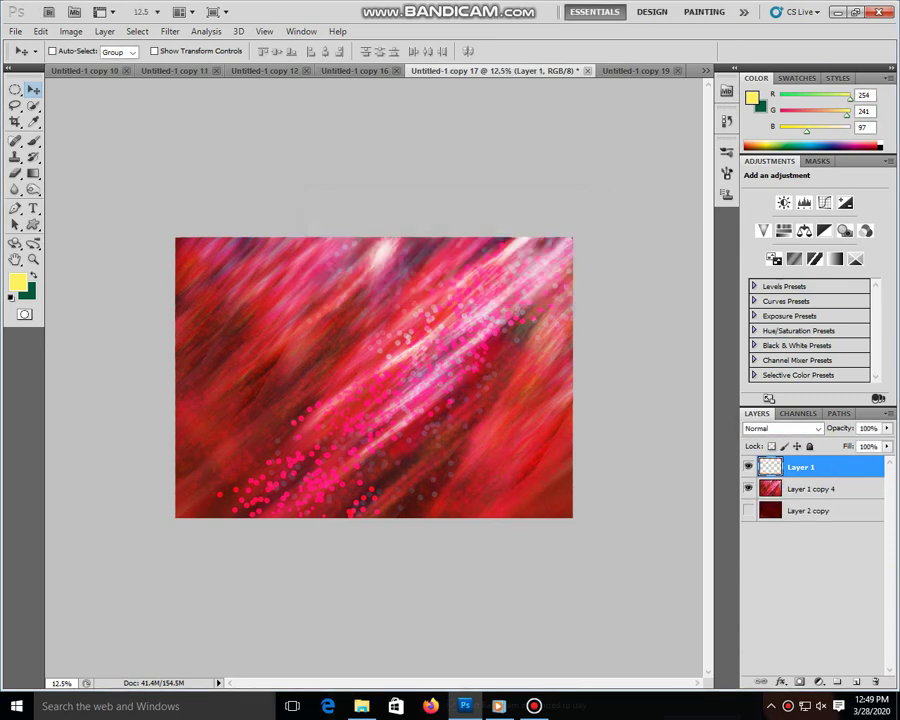
- Paint multicoloured dots along a diagonal band on the new layer
key("b")
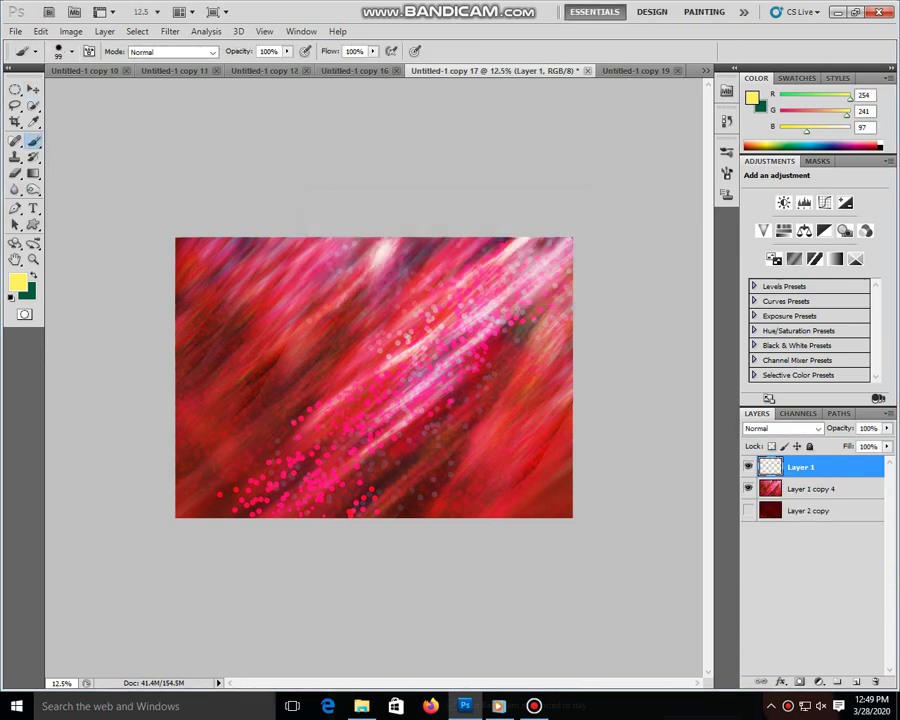
left_click_drag(220, 410, 380, 300)
left_click_drag(185, 475, 300, 380)
left_click_drag(400, 290, 500, 245)
left_click_drag(330, 300, 470, 245)
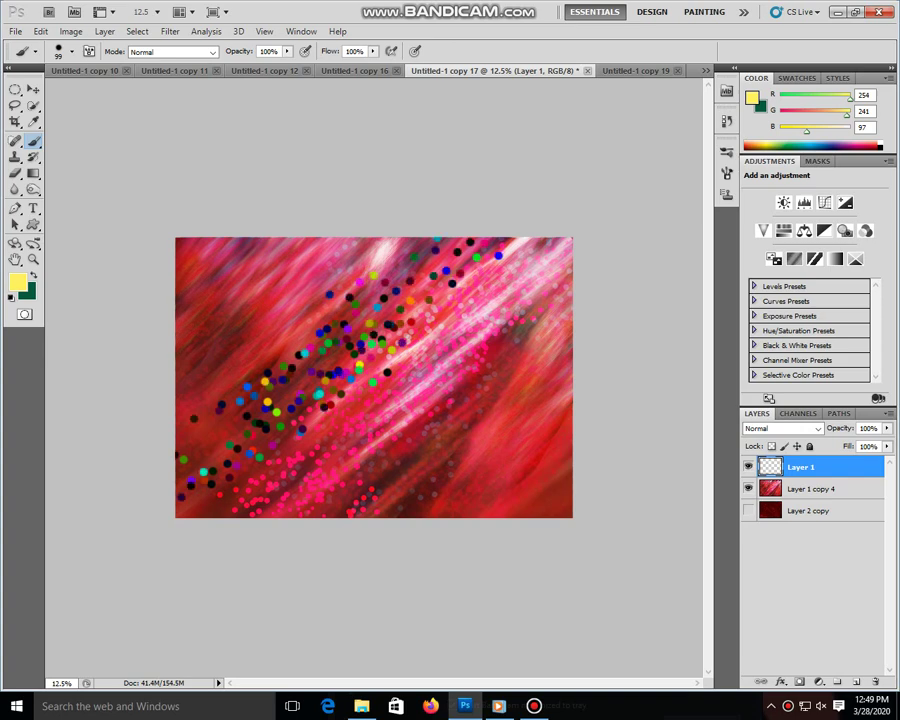
- Set the background colour to bright pink (e70e89)
key("i")
left_click(27, 291)
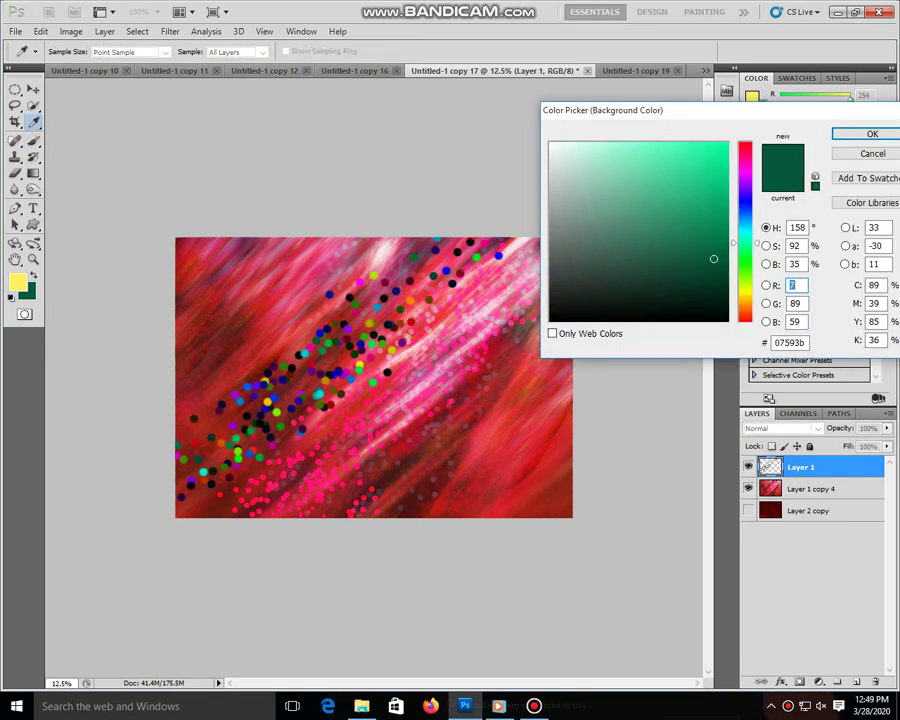
left_click(745, 159)
left_click(713, 153)
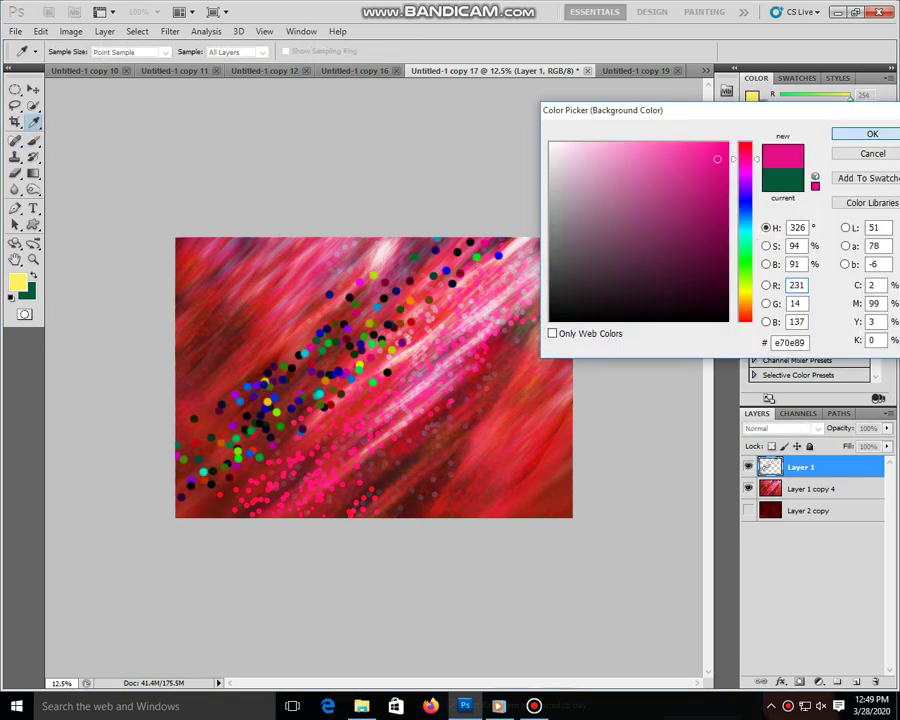
left_click(872, 133)
- Paint more scattered dots in the upper-left band and set the brush size to 59 px
left_click_drag(190, 420, 330, 300)
left_click_drag(200, 380, 310, 270)
left_click_drag(190, 350, 300, 260)
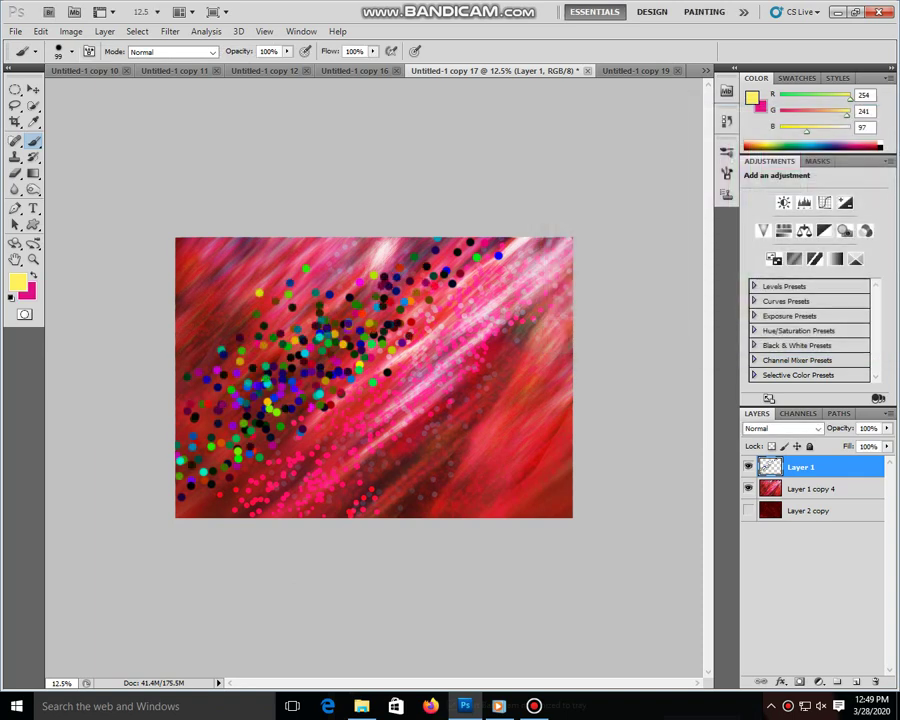
right_click(331, 360)
key("Return")
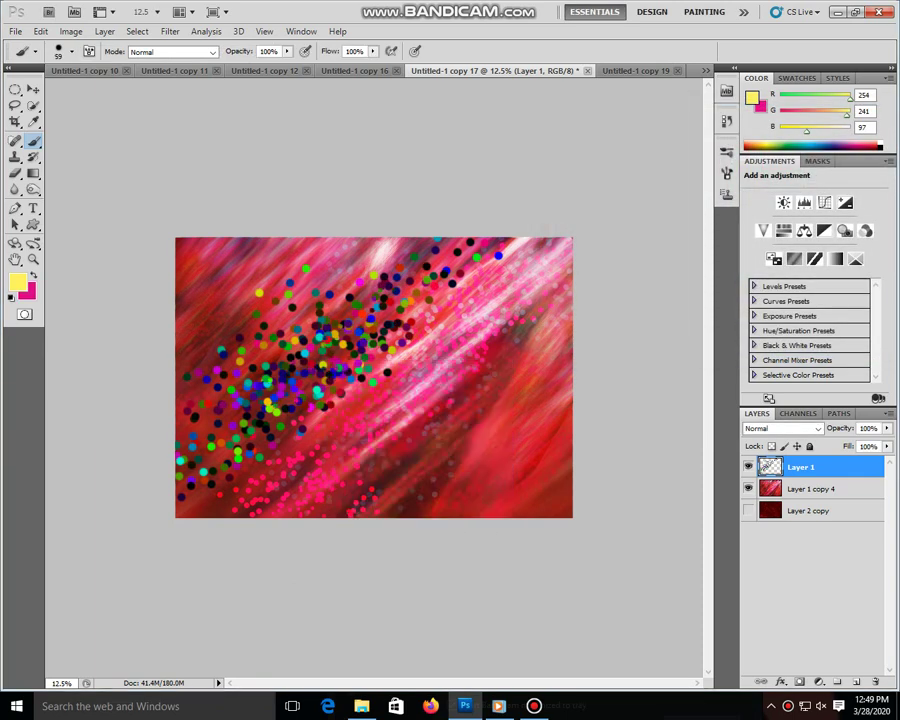
right_click(420, 274)
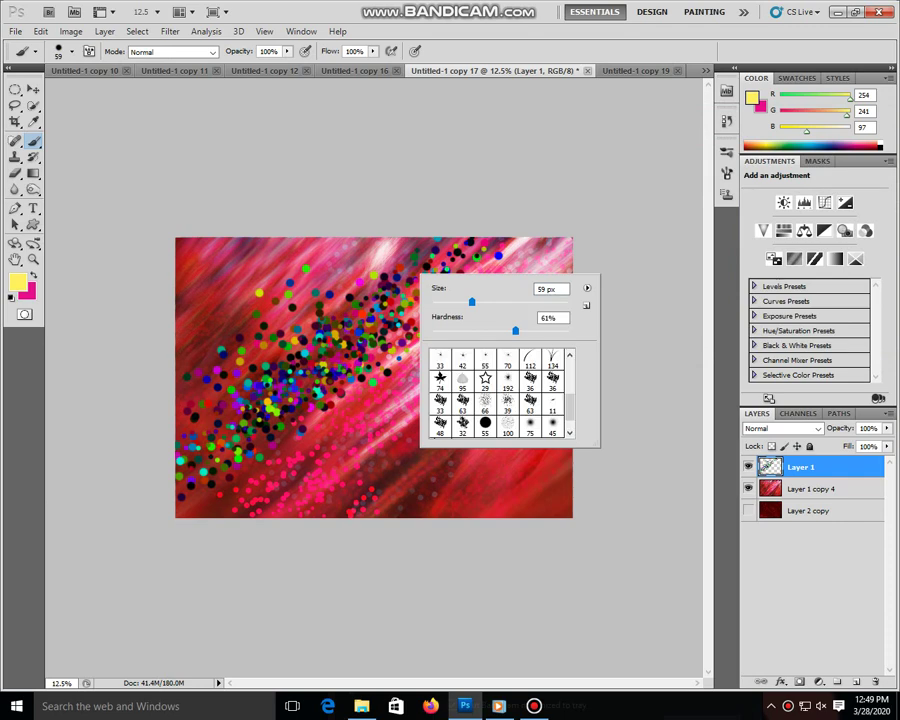
- Set brush hardness to 0% and scatter soft coloured dots across the image
left_click_drag(512, 330, 433, 330)
key("Return")
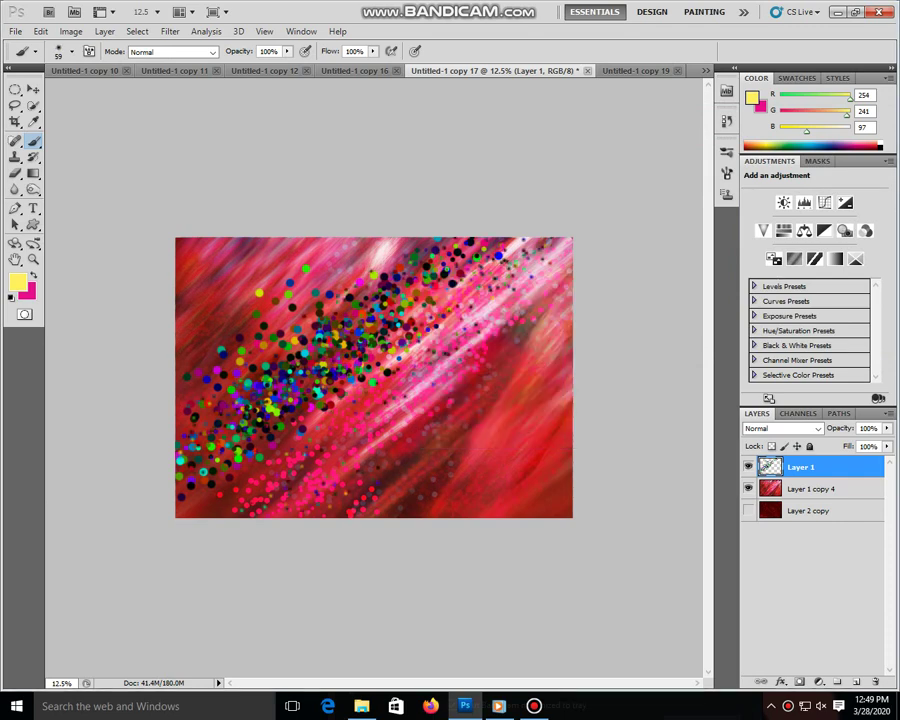
left_click_drag(335, 490, 395, 480)
left_click_drag(185, 295, 310, 250)
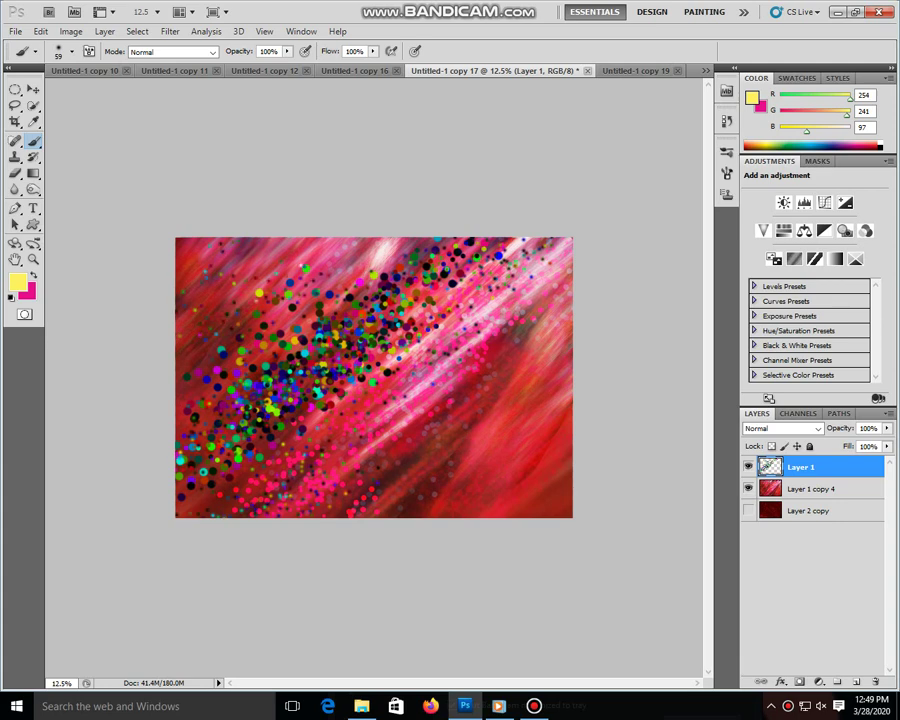
left_click_drag(540, 290, 450, 460)
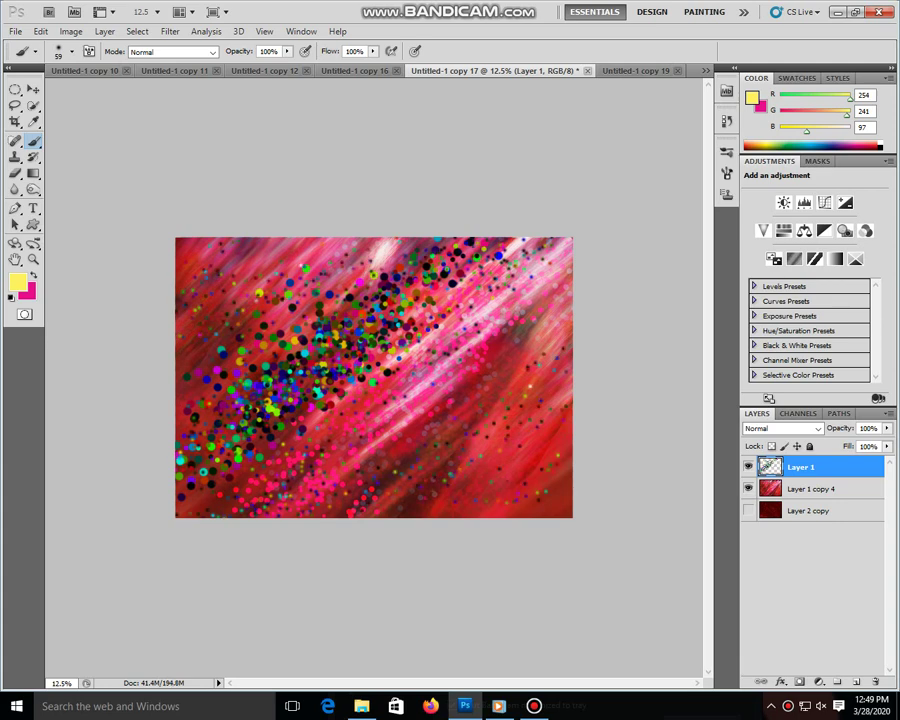
left_click_drag(380, 412, 453, 283)
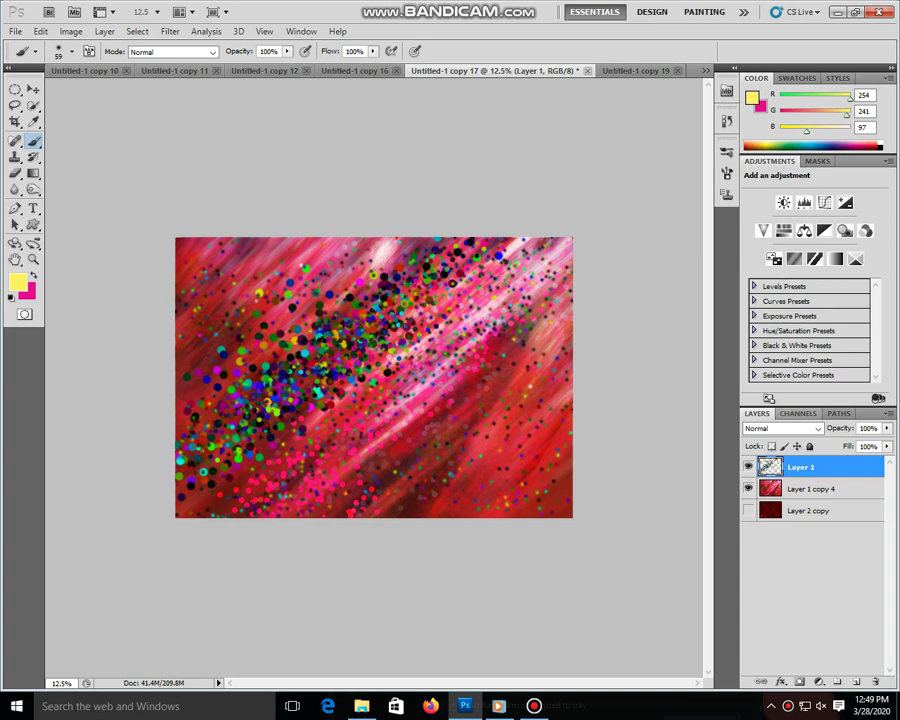
- Change the dot layer's blend mode to Screen and nudge the dots slightly
left_click(818, 428)
left_click(761, 123)
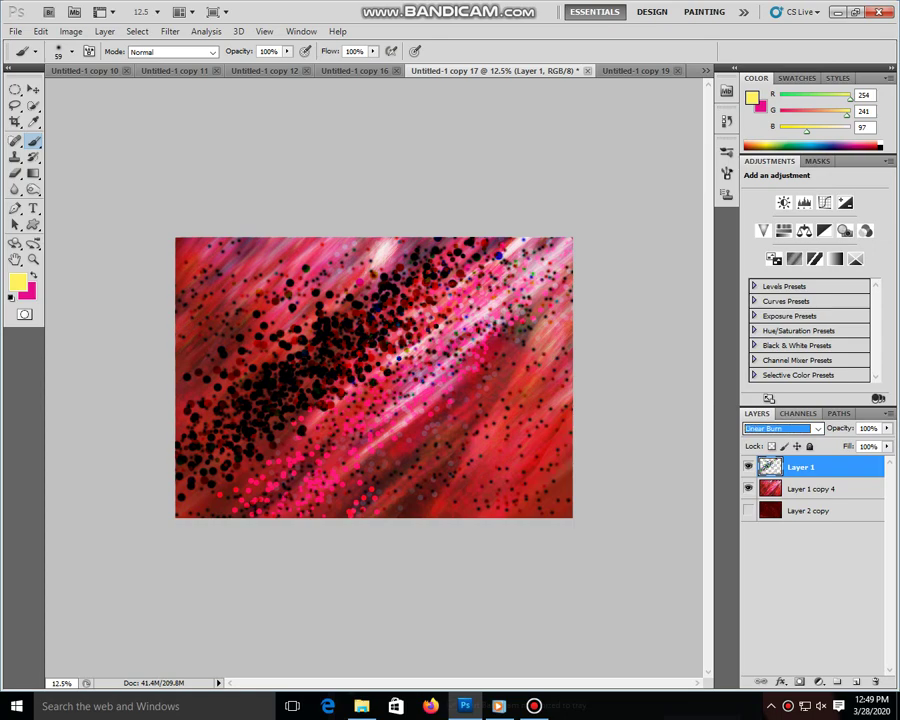
key("Down")
key("Down")
key("Down")
key("Down")
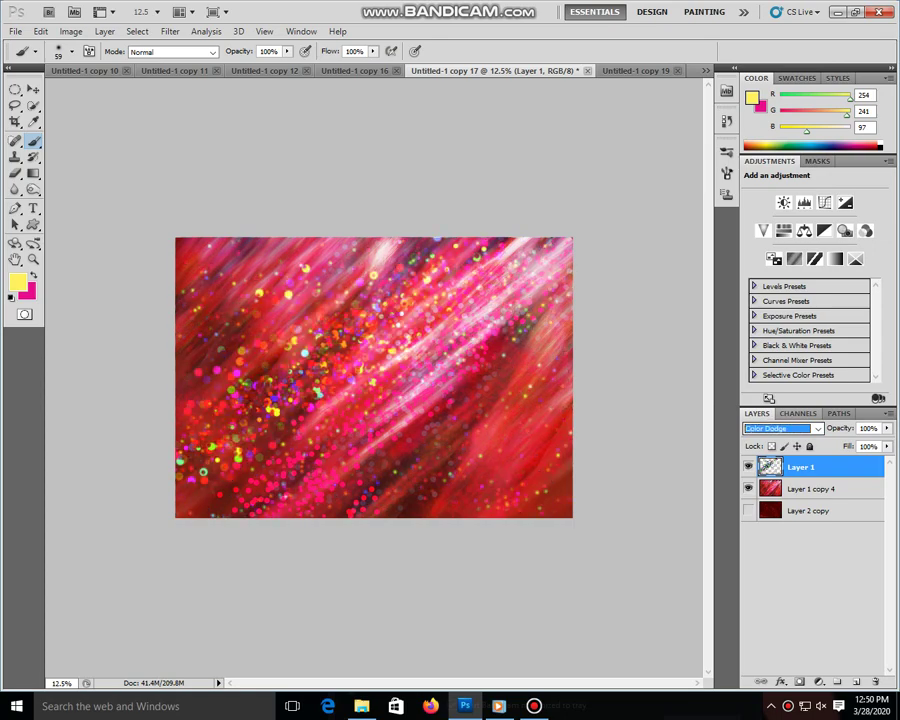
key("v")
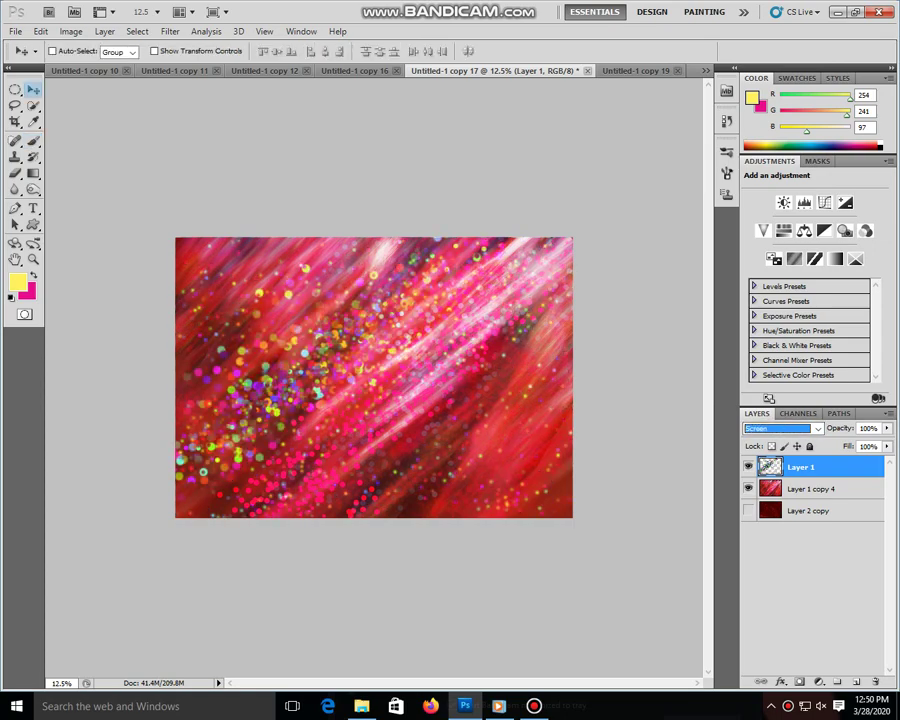
left_click_drag(300, 350, 310, 340)
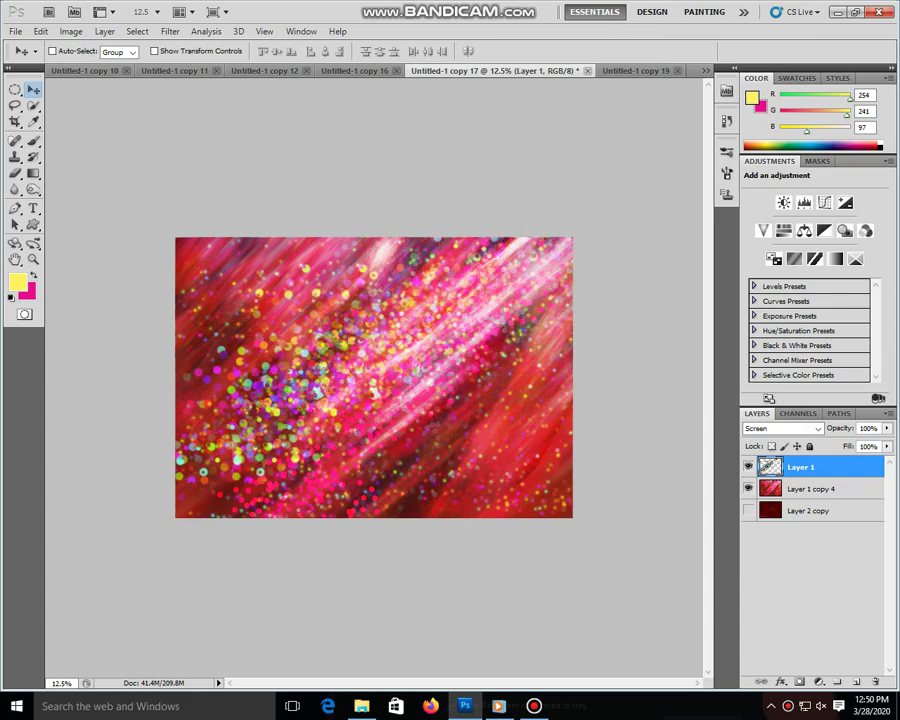
- Duplicate the dot layer and give the copy a 49°, 301-pixel Motion Blur
key("ctrl+j")
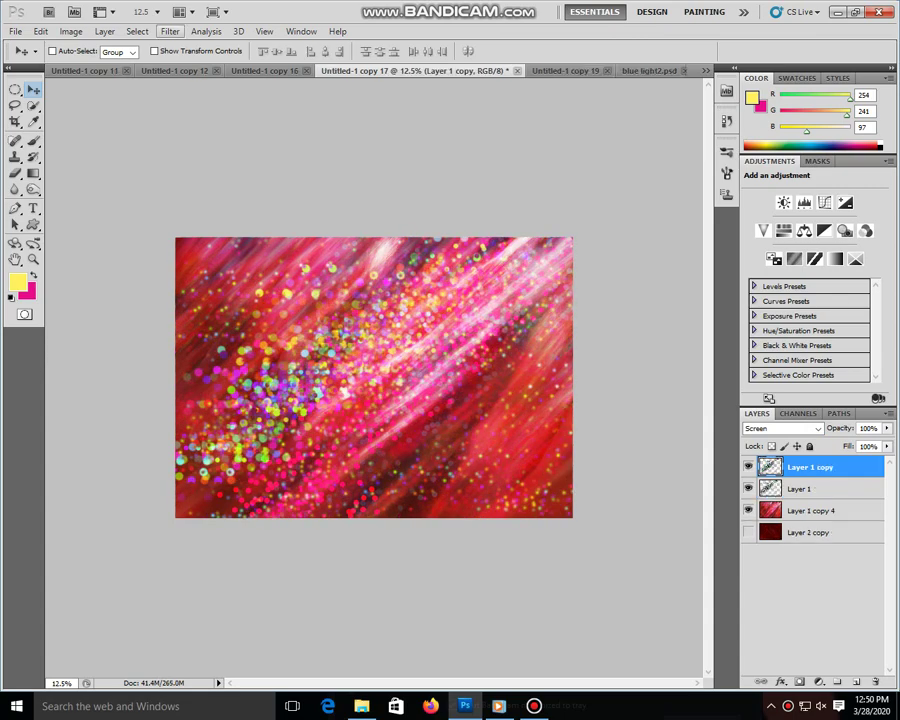
left_click(170, 31)
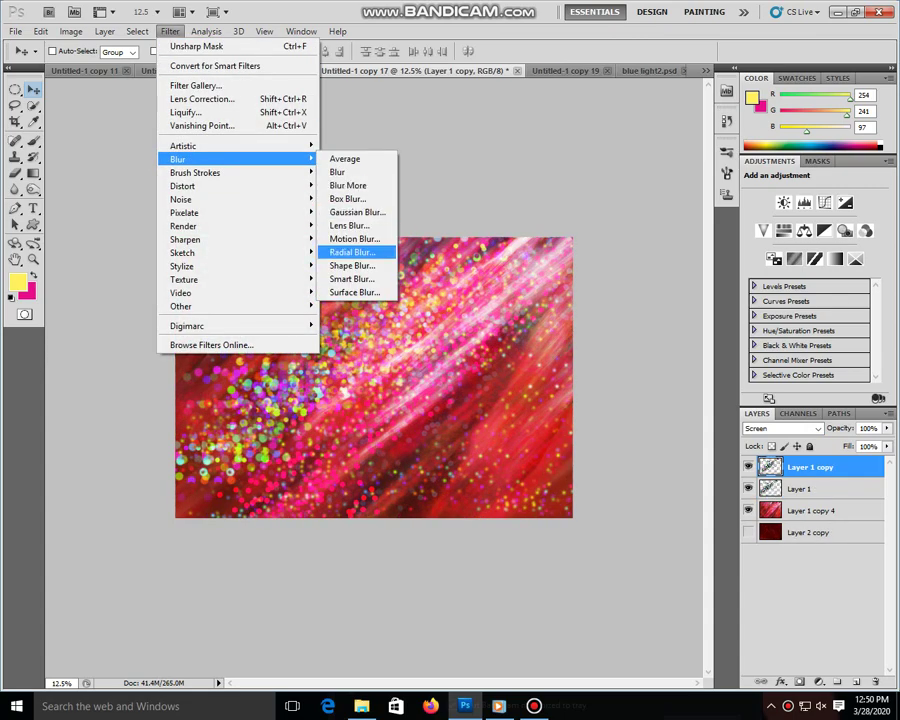
left_click(352, 238)
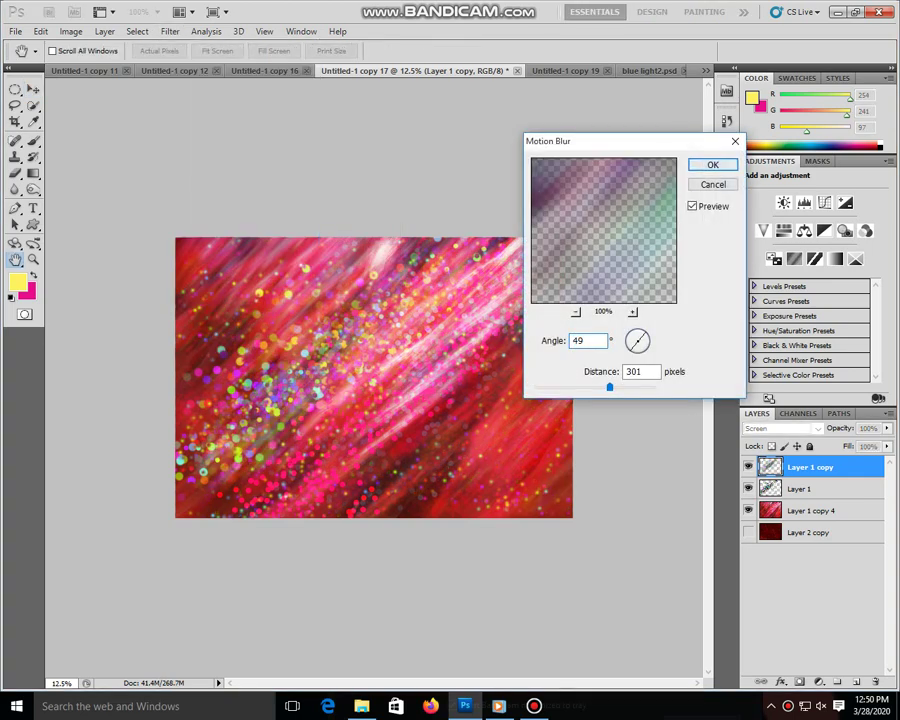
key("Return")
- Distort the blurred copy into a slanted shape shifted lower left, then duplicate it
key("v")
key("ctrl+t")
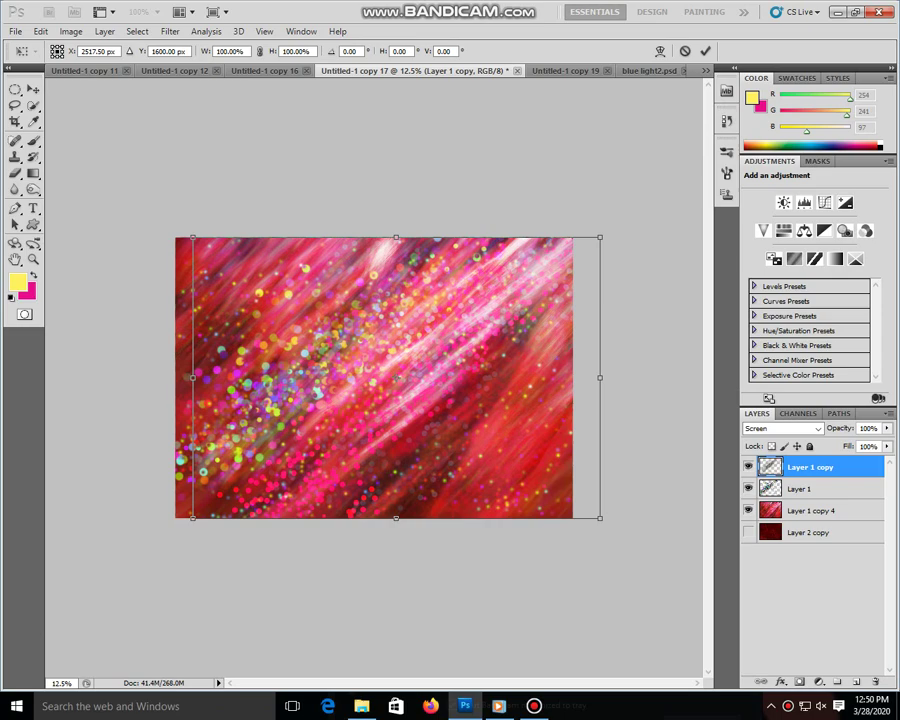
left_click_drag(600, 518, 438, 494)
mouse_move(192, 237)
left_mouse_down()
mouse_move(285, 345)
mouse_move(394, 138)
left_mouse_up()
left_click_drag(192, 517, 176, 536)
left_click_drag(380, 390, 290, 473)
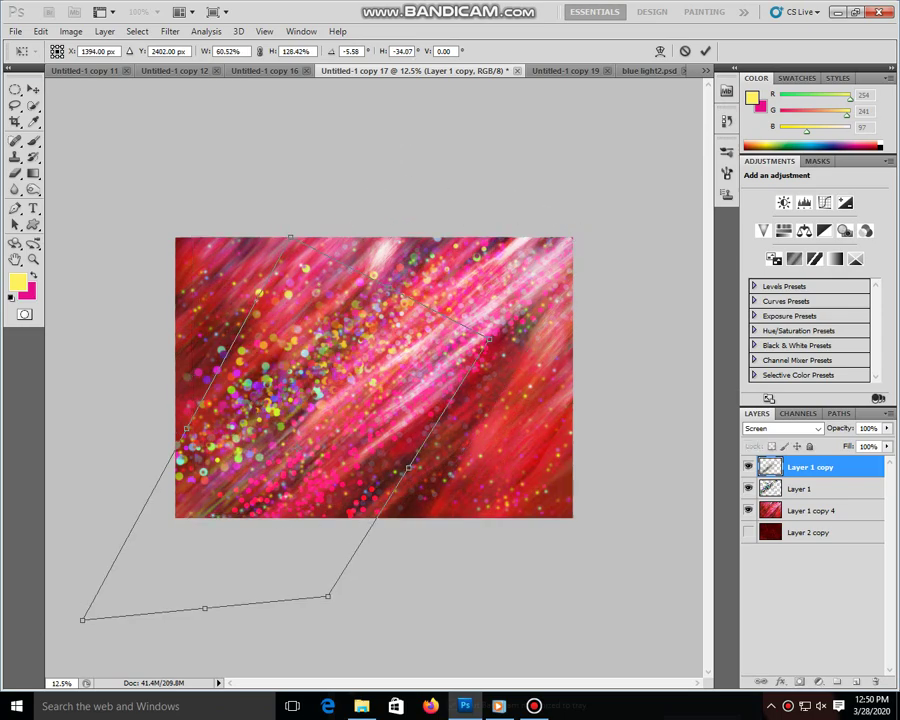
key("Return")
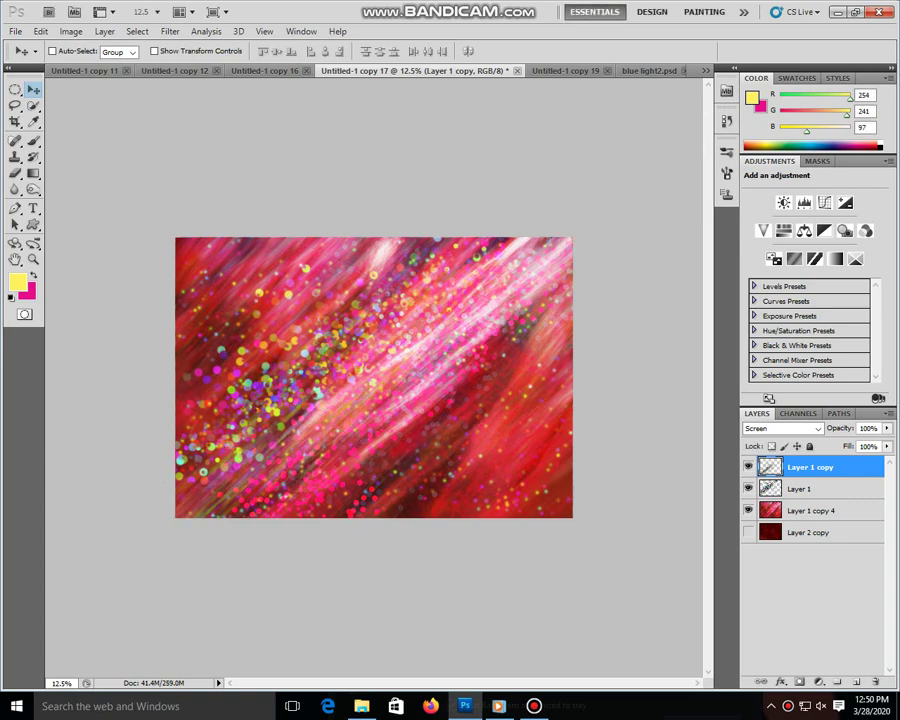
key("ctrl+j")
- Make two more blurred streak copies, then select and delete the extra copies
key("ctrl+j")
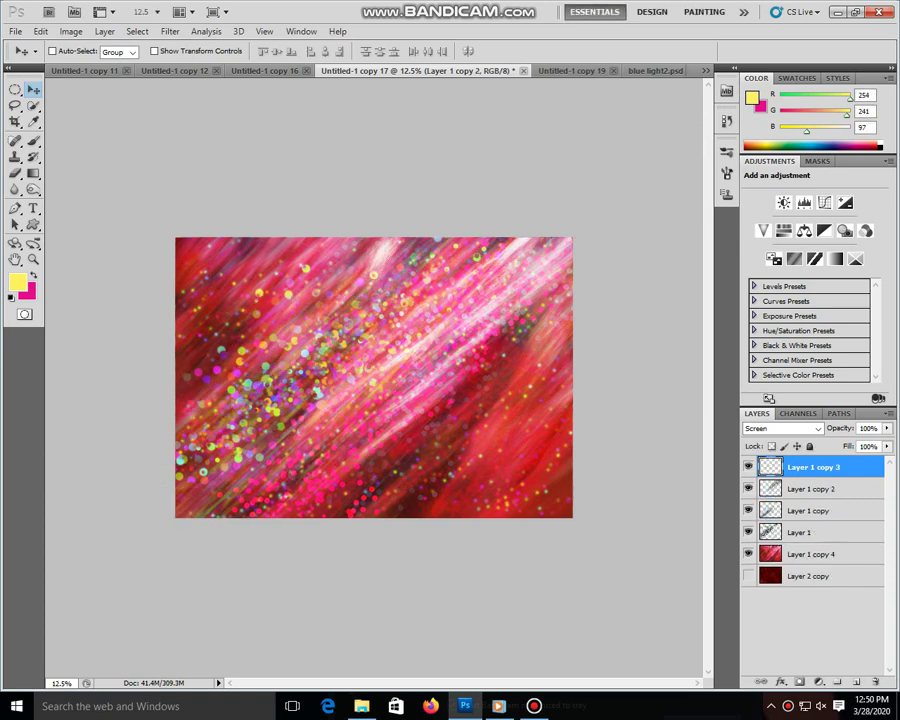
key("ctrl+j")
key("ctrl+j")
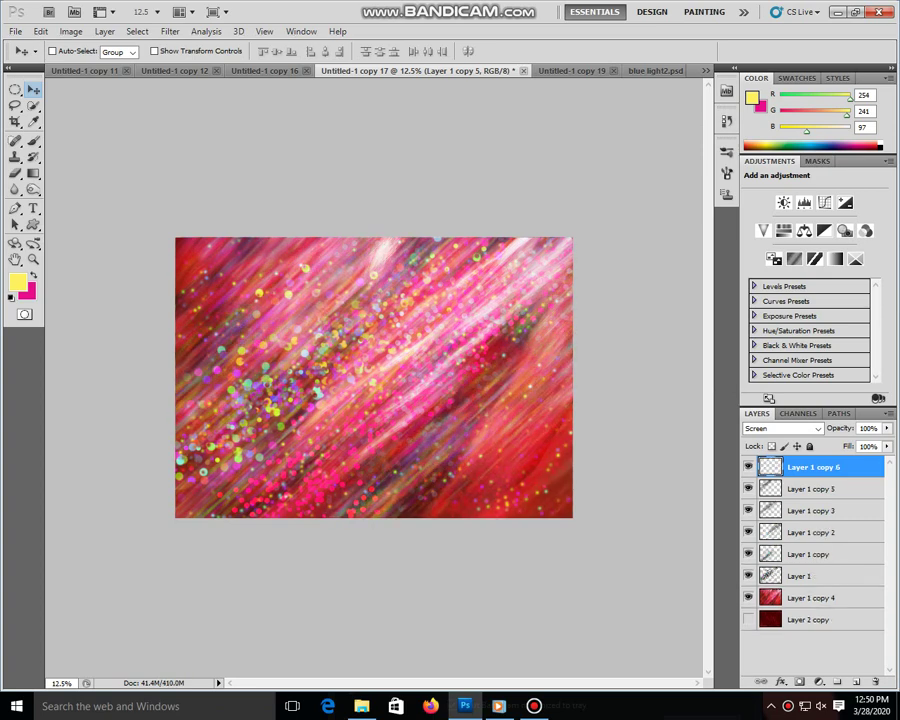
key("ctrl+j")
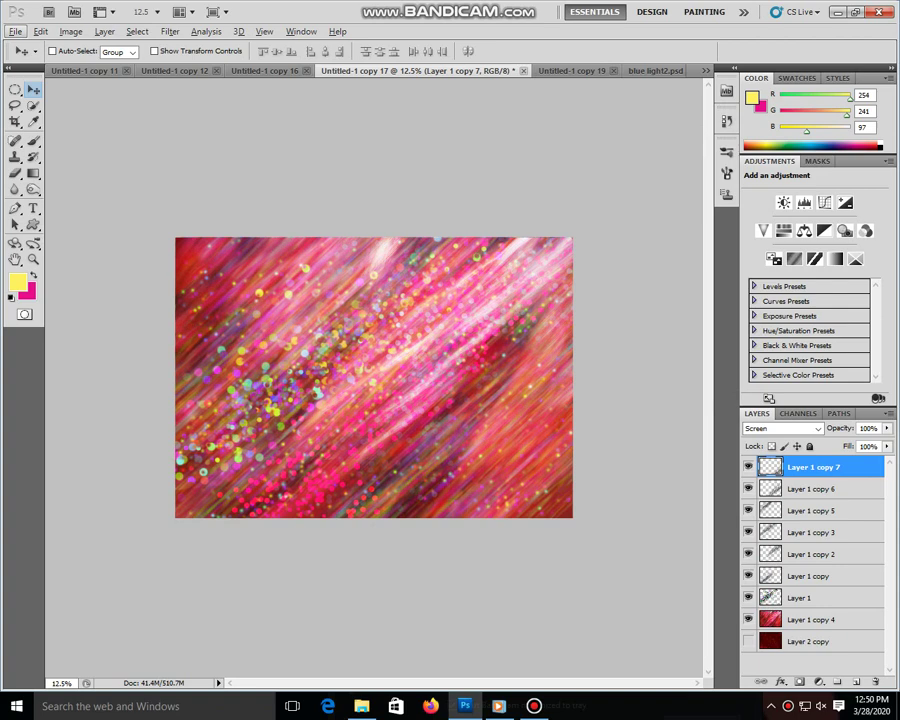
key("alt+bracketleft")
key("alt+bracketright")
key("Delete")
key("Delete")
key("Delete")
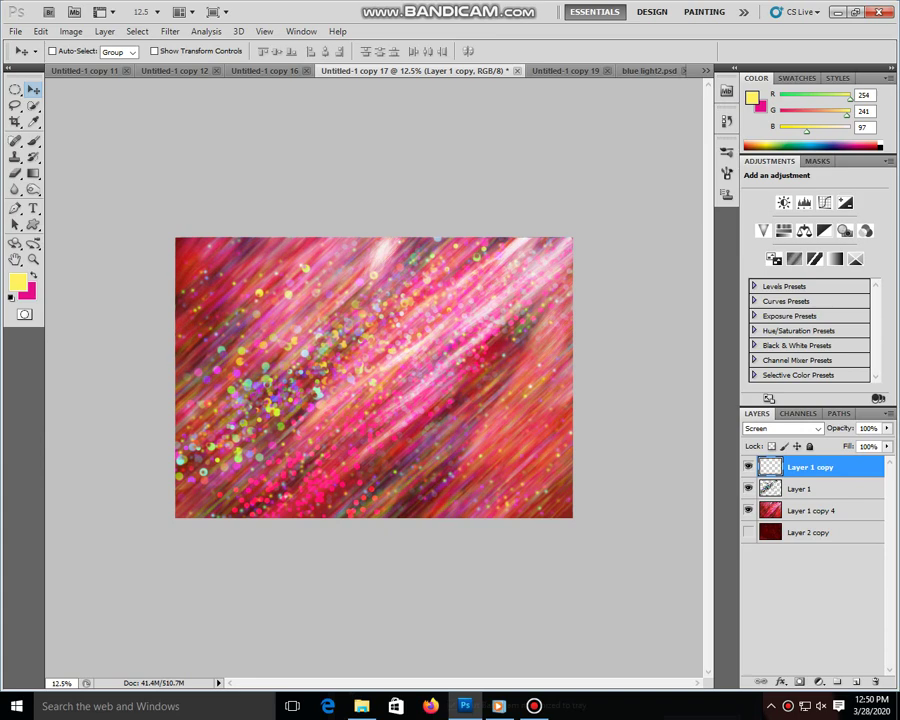
key("ctrl+e")
key("ctrl+e")
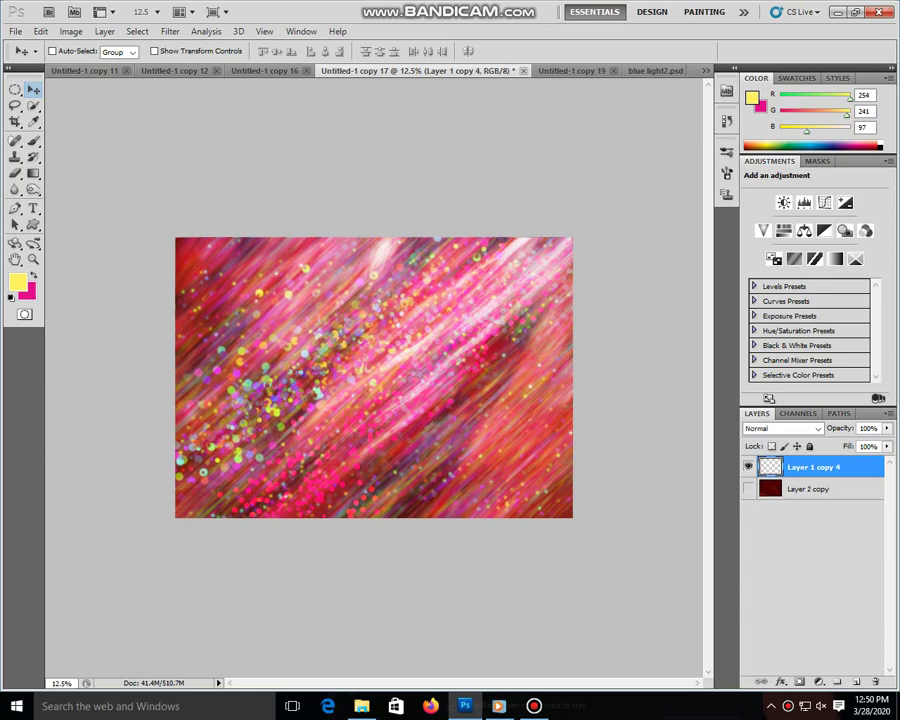
key("ctrl+z")
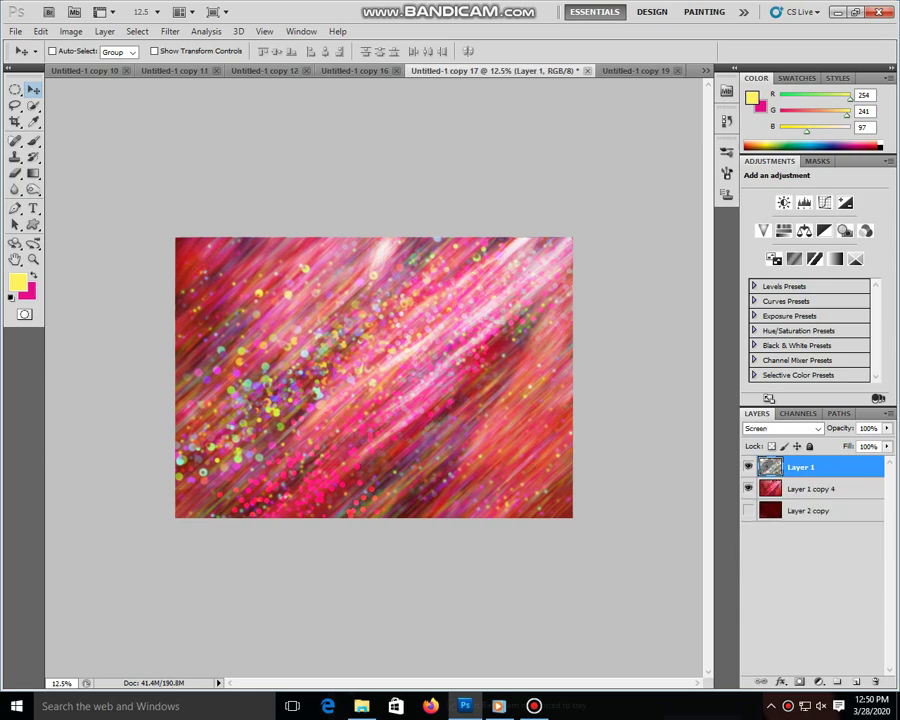
left_click(748, 467)
left_click(748, 467)
left_click(783, 428)
left_click(770, 166)
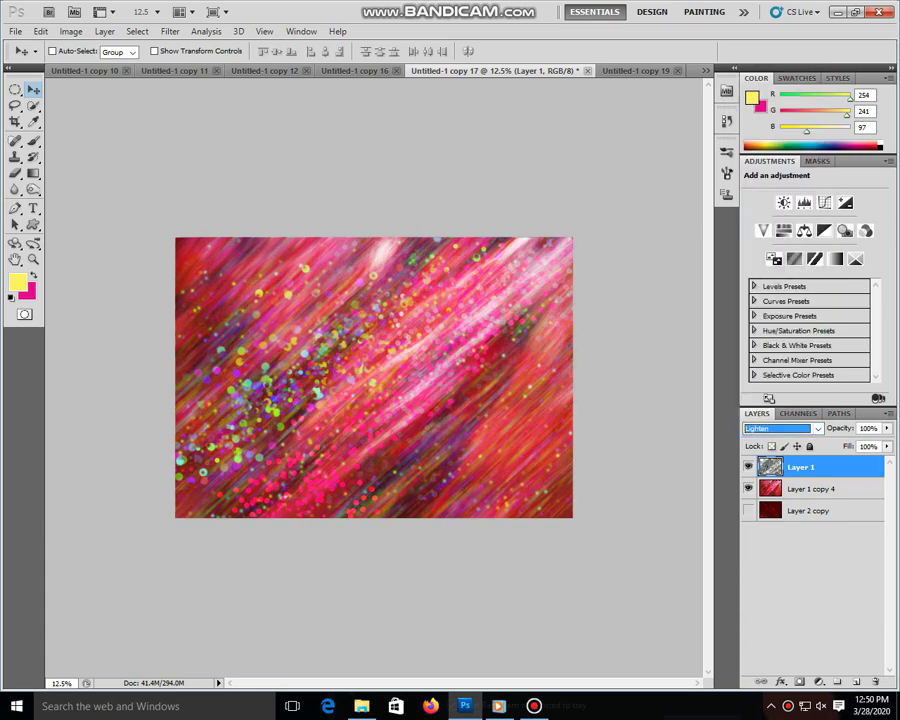
key("Down")
key("Down")
key("Up")
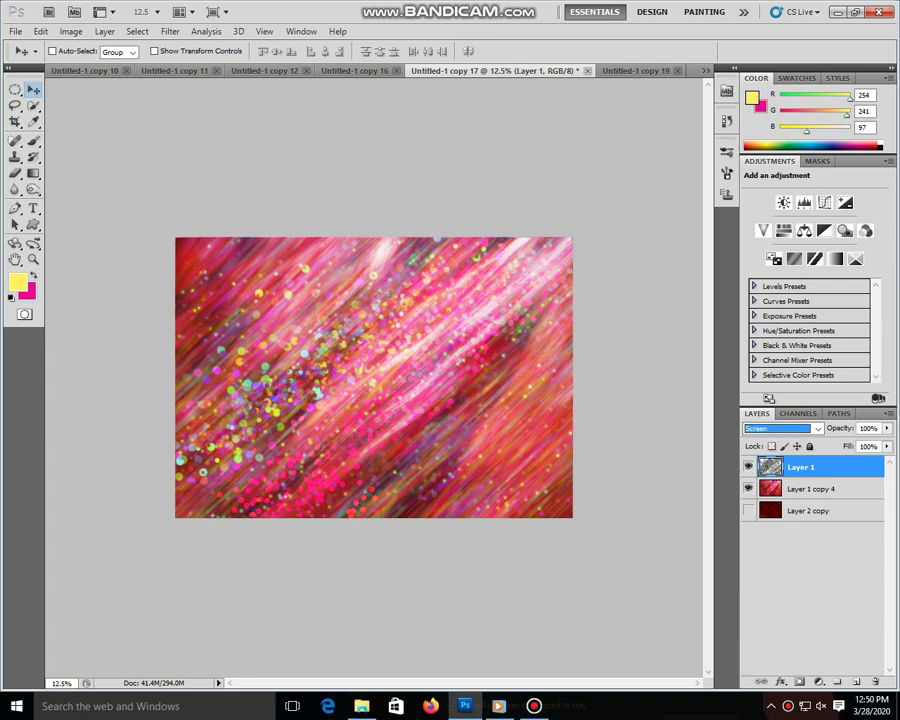
key("ctrl+e")
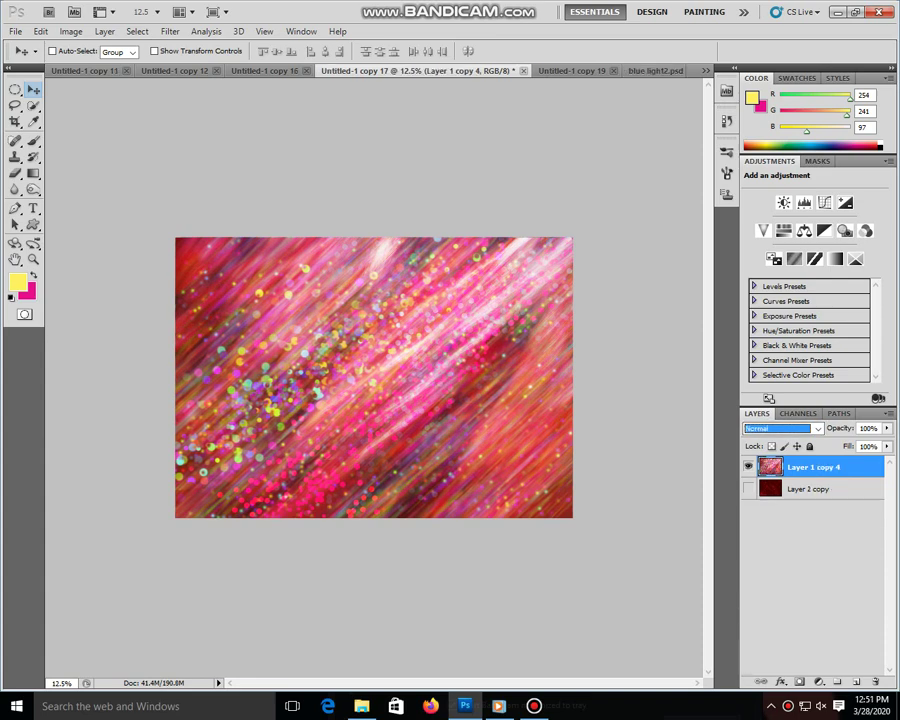
- Preview the dark red Layer 2 copy and move it above Layer 1 copy 4
left_click(748, 489)
left_click(748, 467)
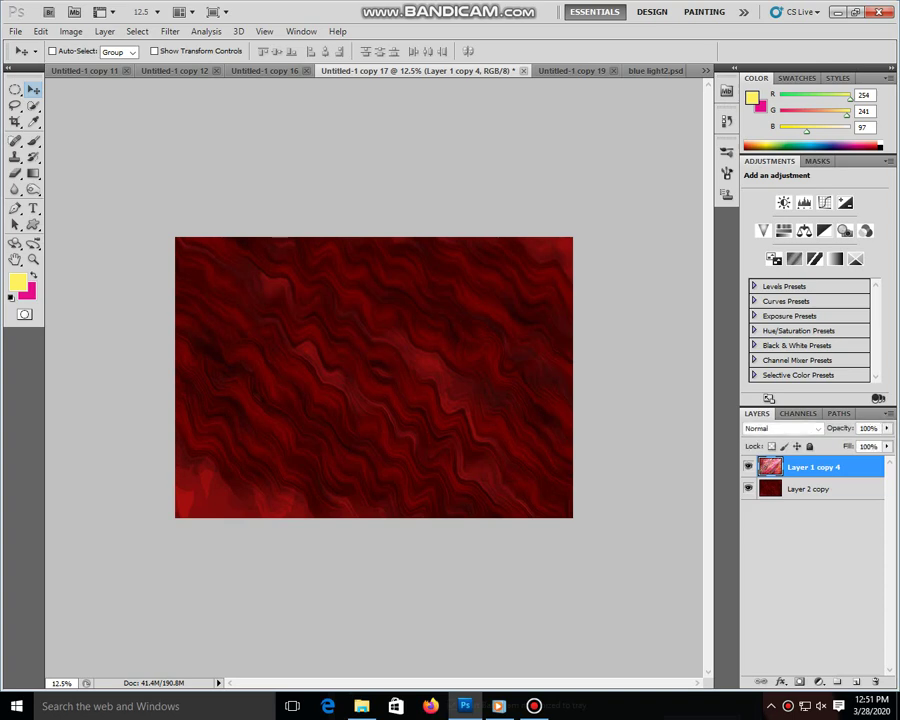
left_click(748, 467)
left_click_drag(805, 489, 805, 462)
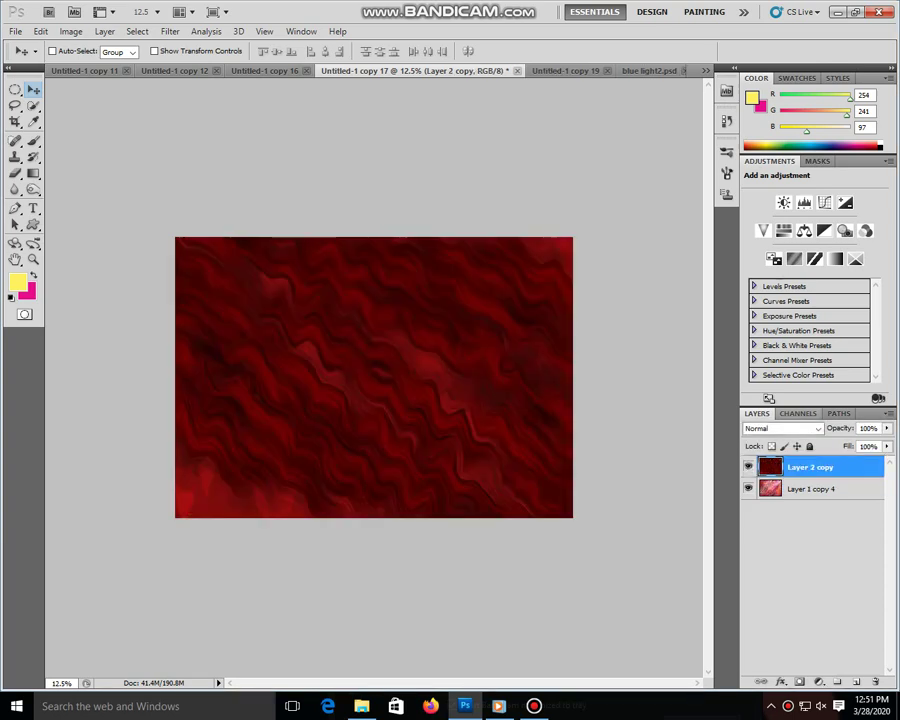
- Set Layer 2 copy's blend mode to Overlay and zoom in slightly on the canvas
left_click(790, 428)
left_click(764, 146)
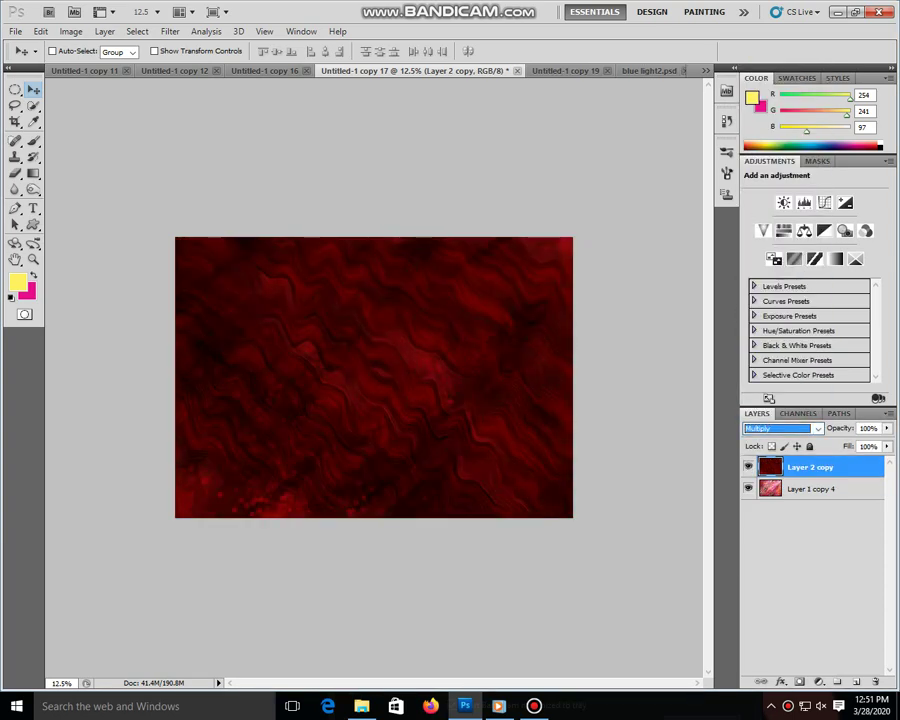
key("Down")
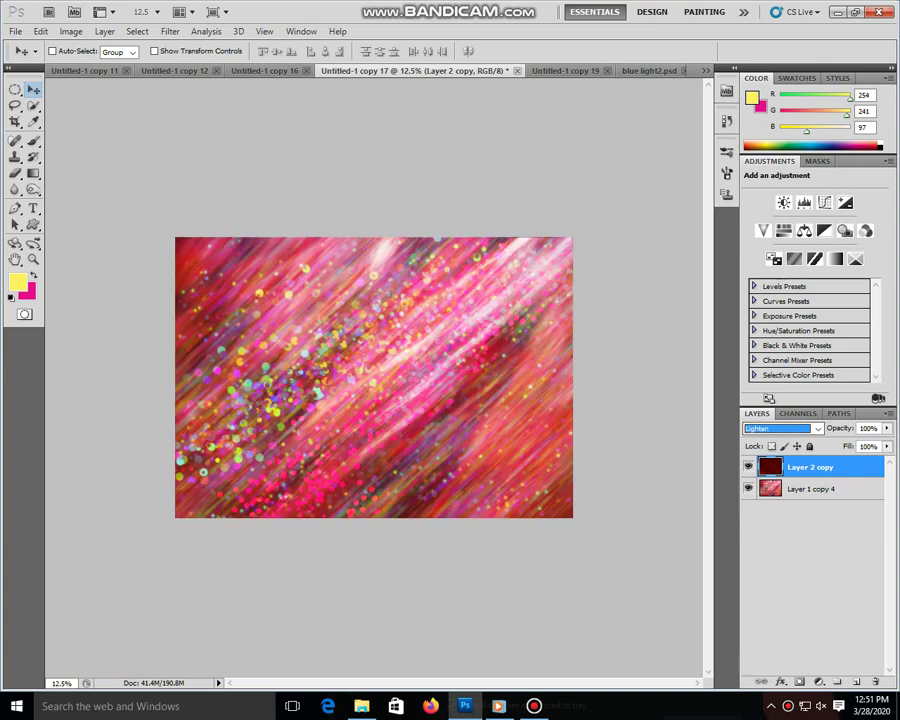
key("Down")
key("Down")
key("Down")
key("Down")
key("Down")
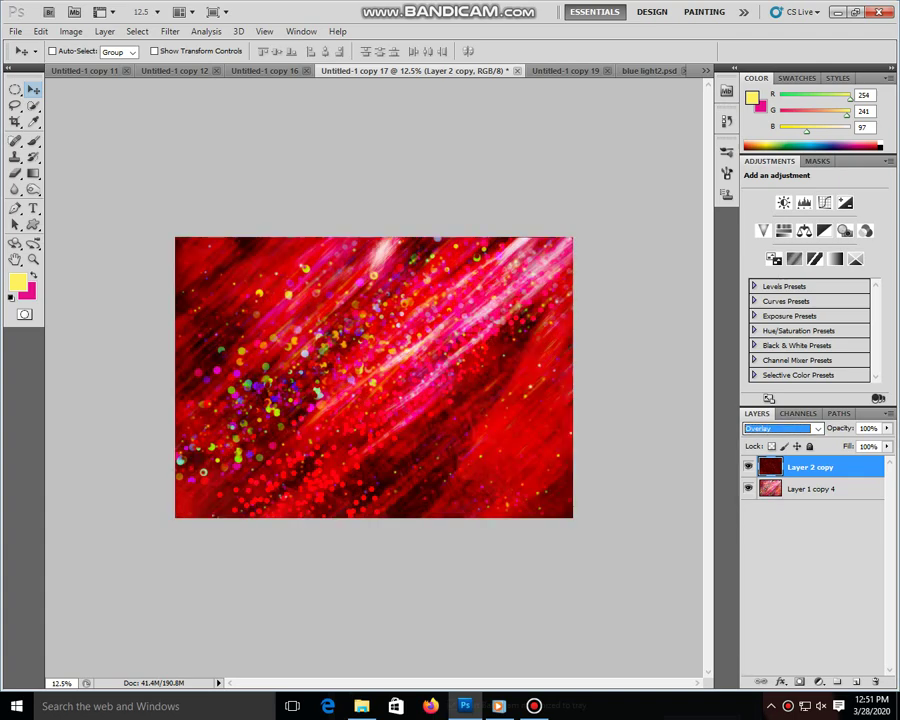
key("z")
left_click_drag(198, 237, 507, 360)
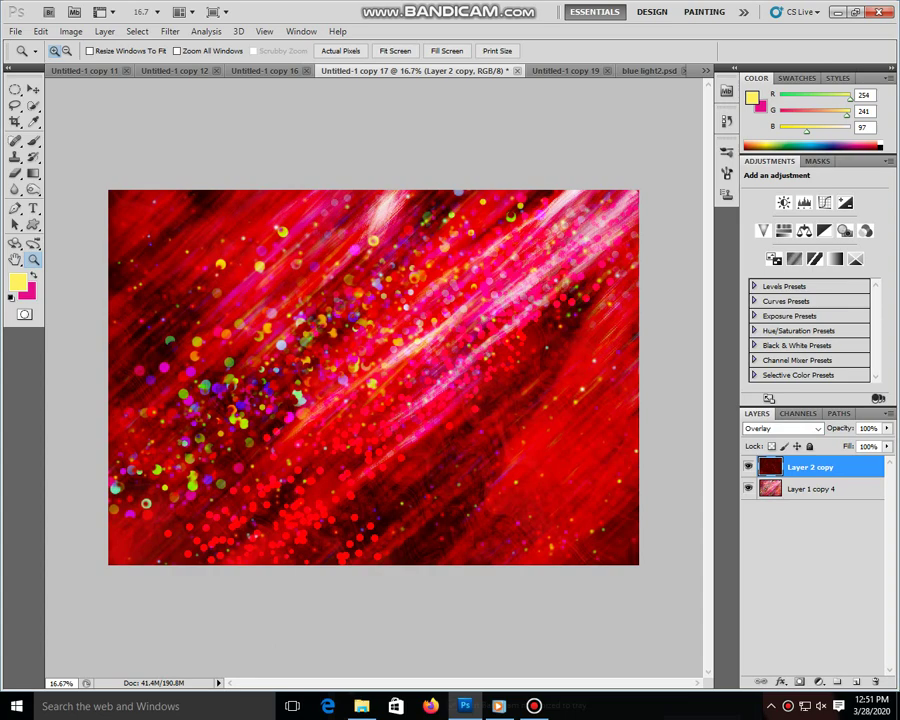
- Merge Layer 2 copy down, duplicate it, and shrink the copy to ~29%, rotated about 27°
key("ctrl+e")
key("ctrl+j")
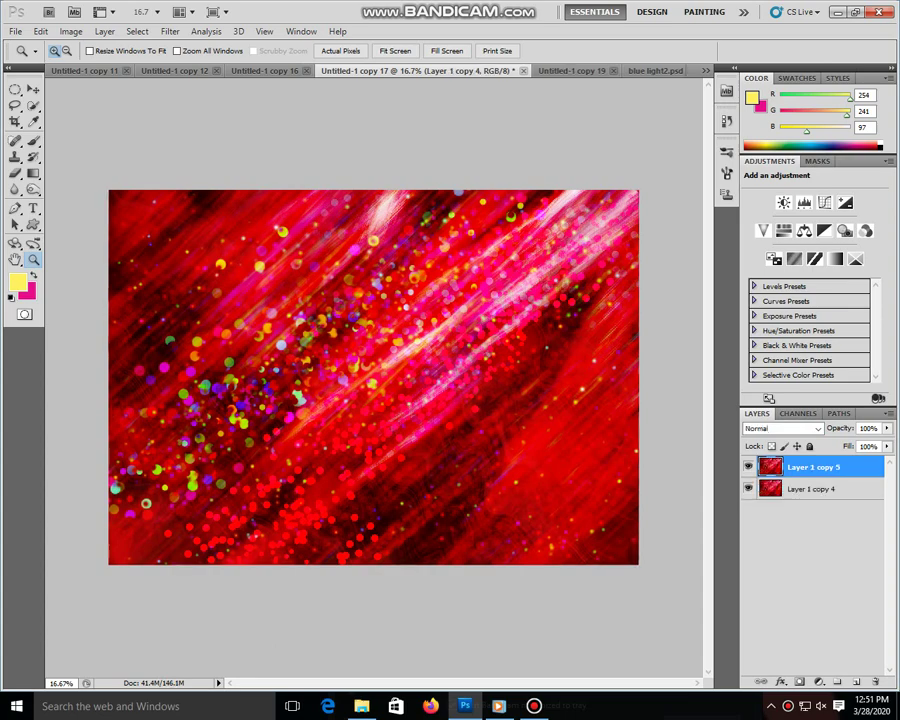
key("ctrl+t")
left_click_drag(261, 299, 538, 591)
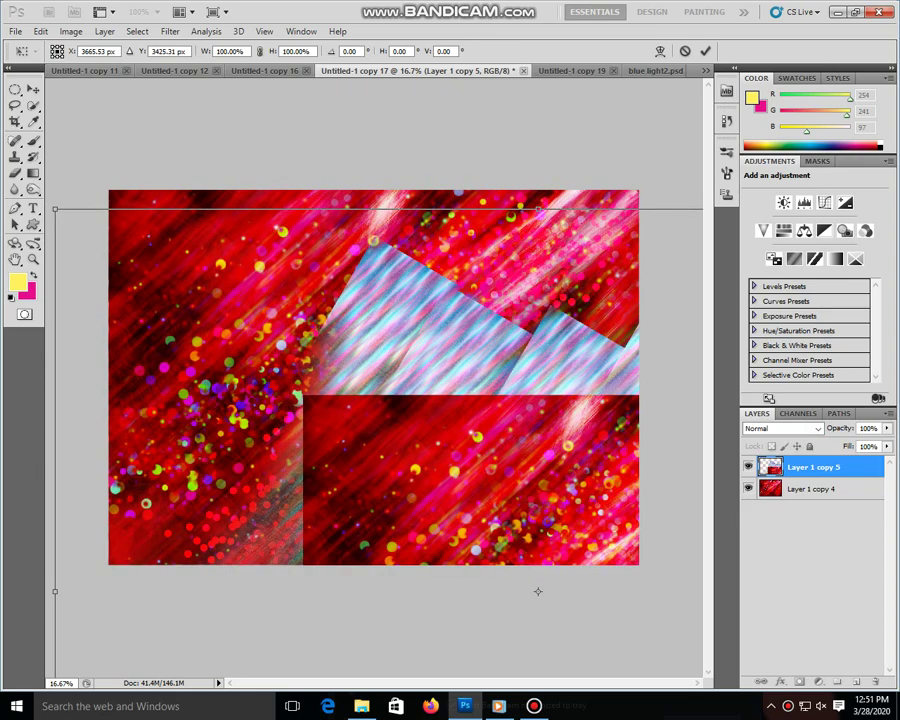
left_click_drag(55, 209, 398, 481, "alt+shift")
left_click_drag(500, 560, 340, 232)
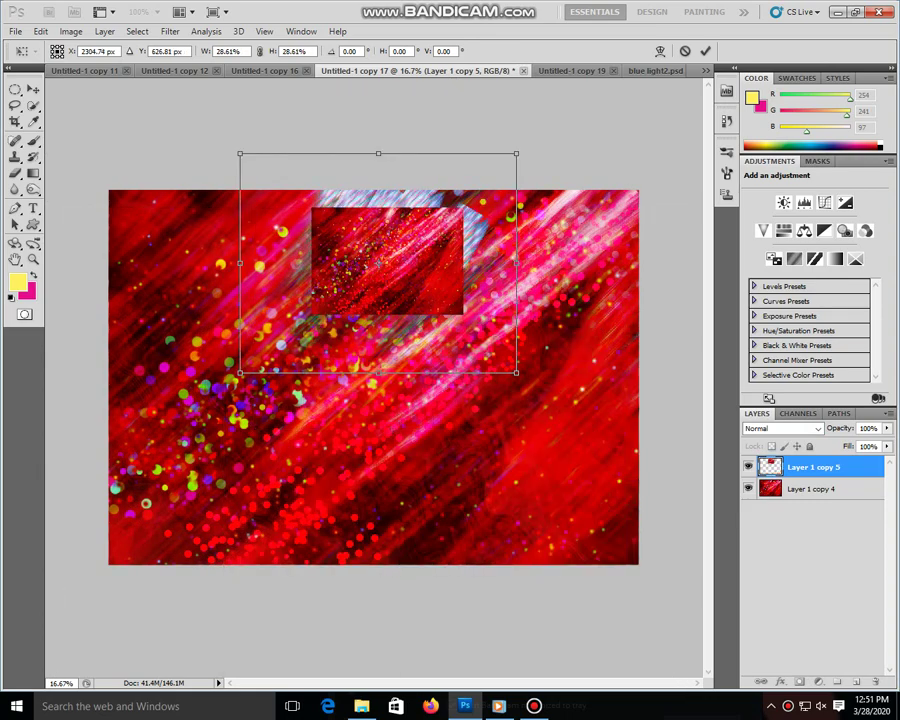
mouse_move(378, 372)
left_mouse_down("alt")
mouse_move(378, 516)
mouse_move(251, 510)
left_mouse_up("alt")
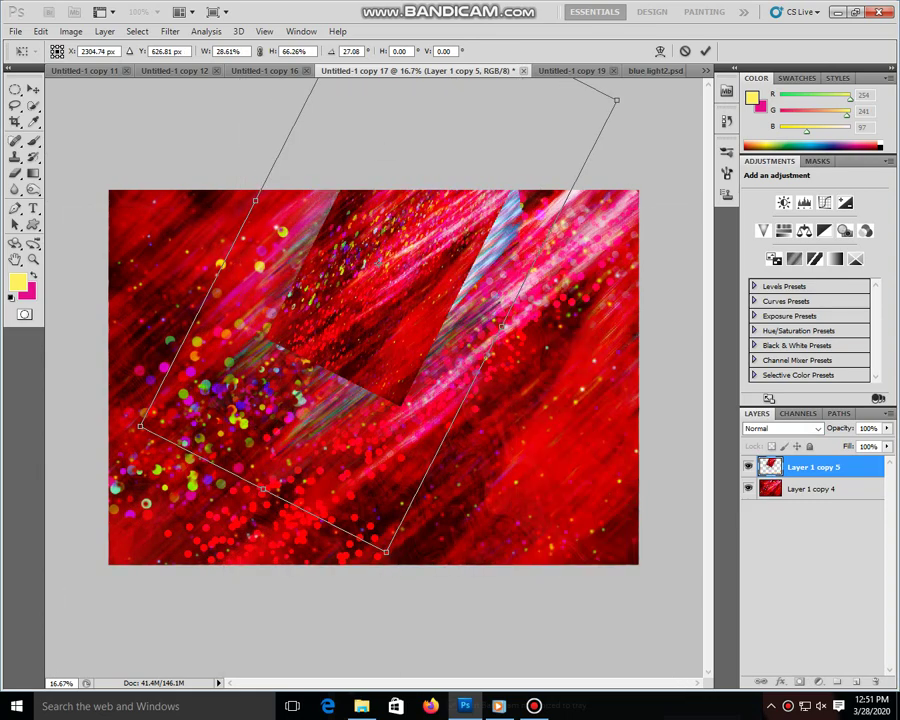
left_click_drag(255, 200, 292, 258)
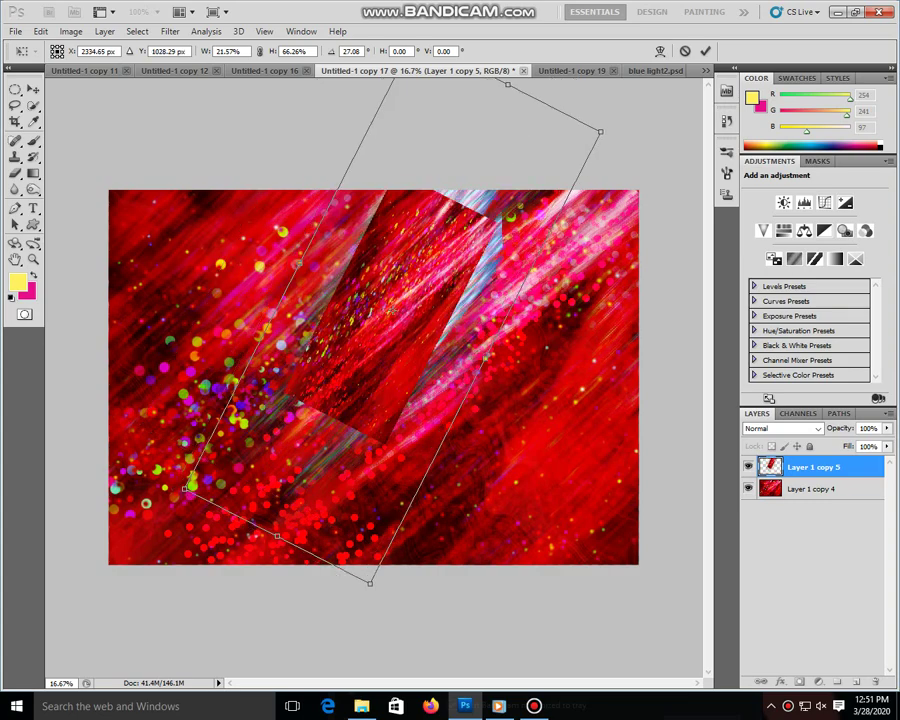
key("ctrl+space")
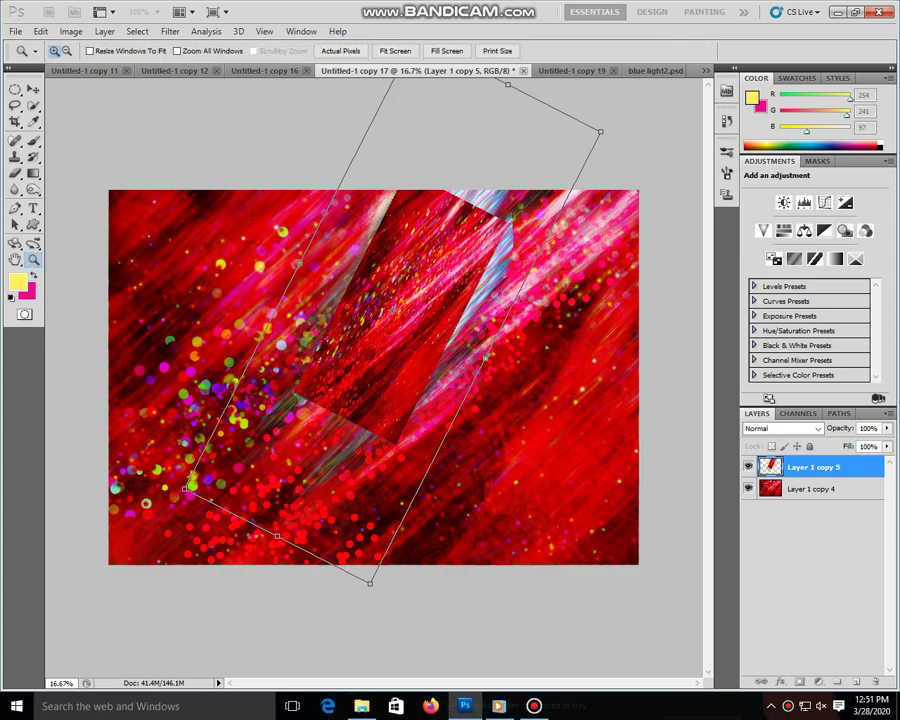
key("Return")
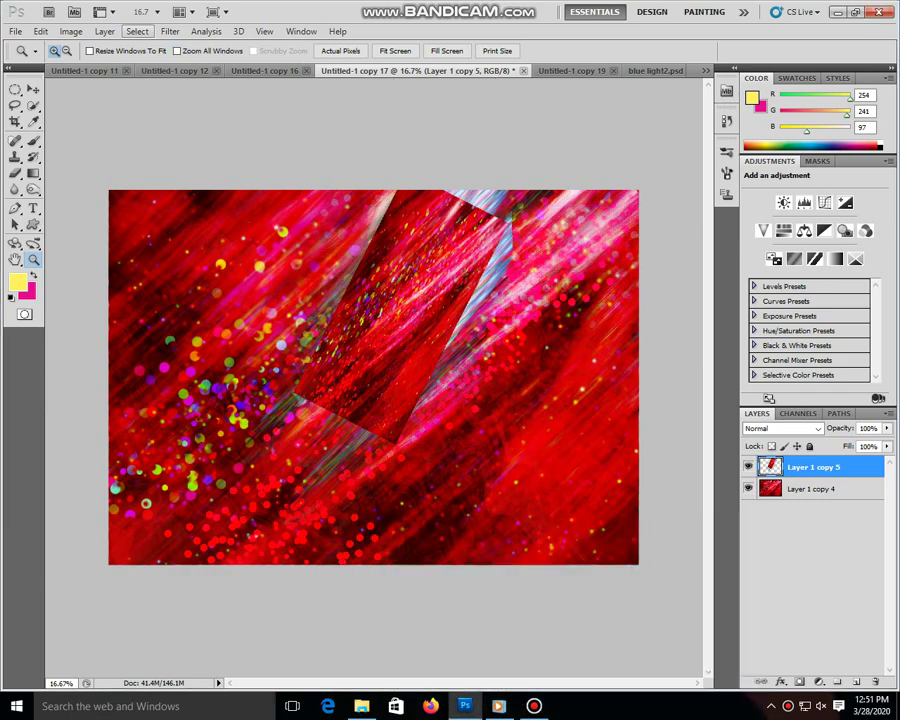
left_click(170, 31)
mouse_move(181, 199)
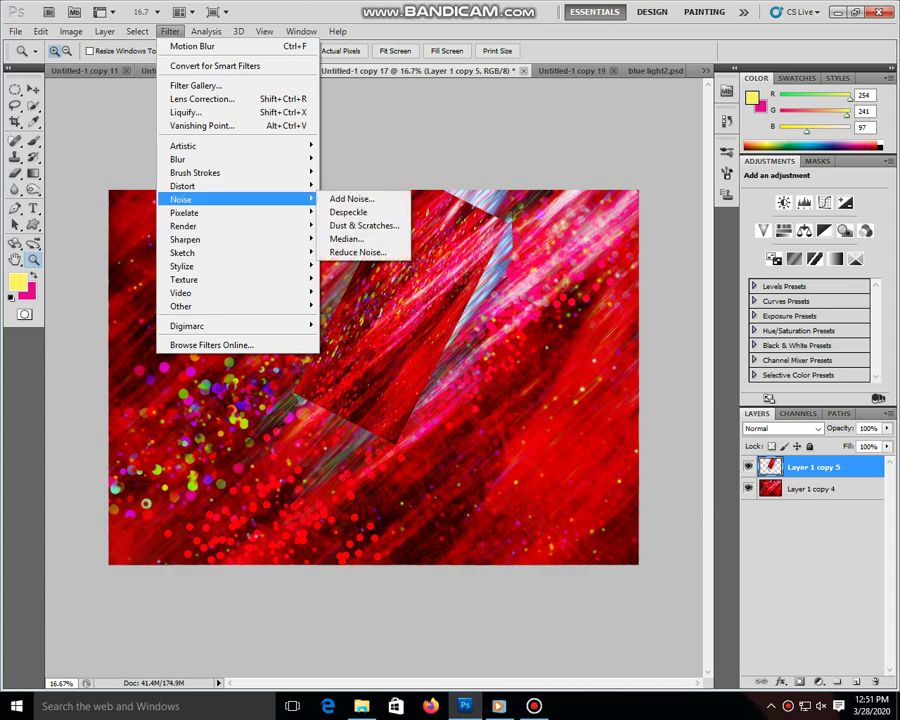
- Apply a large-radius Median noise filter to Layer 1 copy 5
left_click(345, 239)
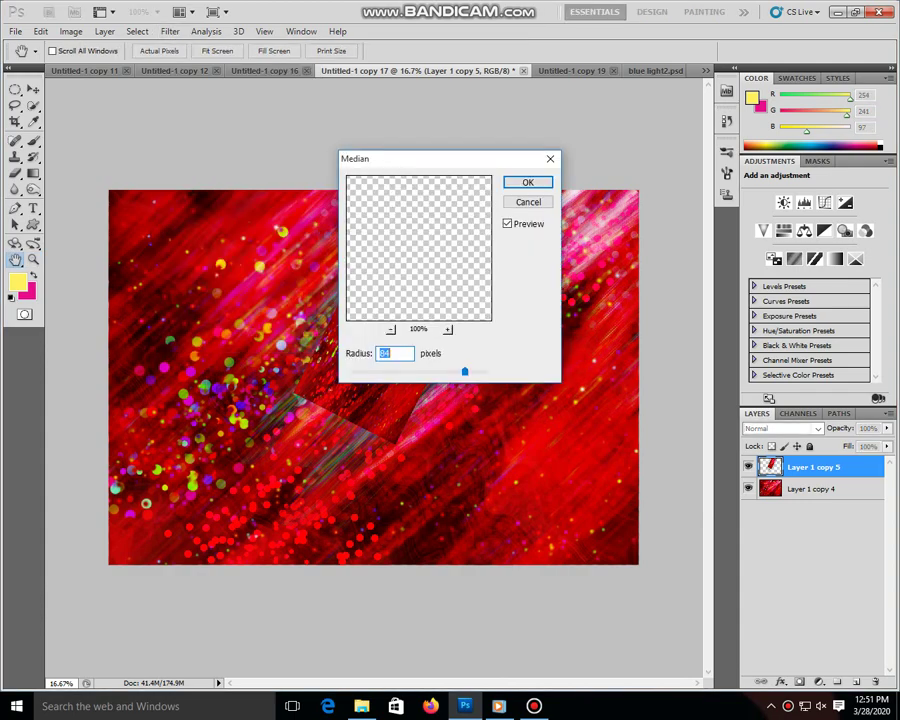
left_click_drag(420, 158, 585, 163)
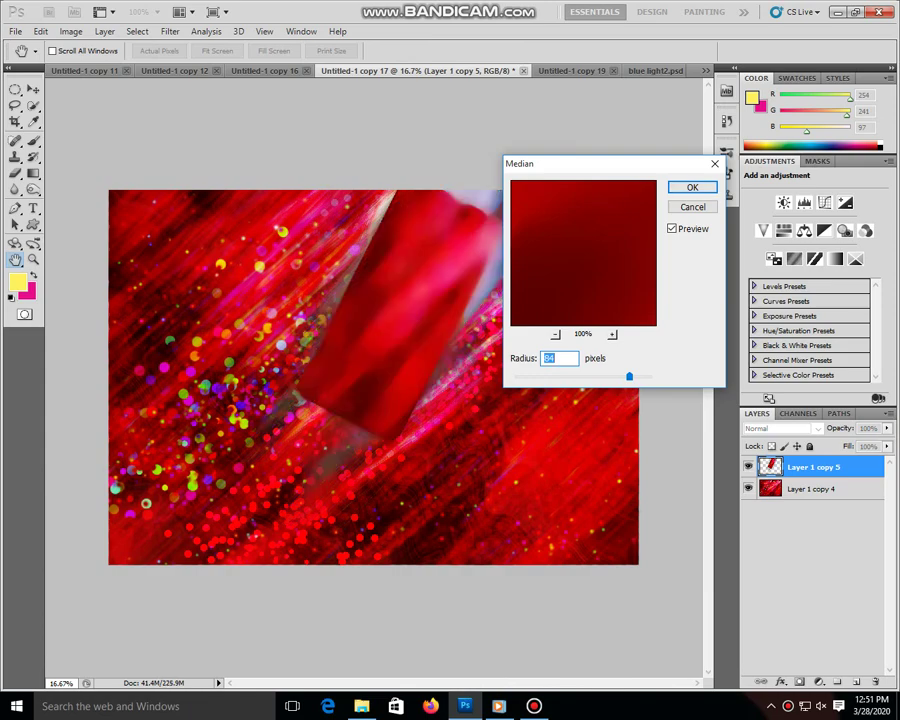
key("Return")
key("z")
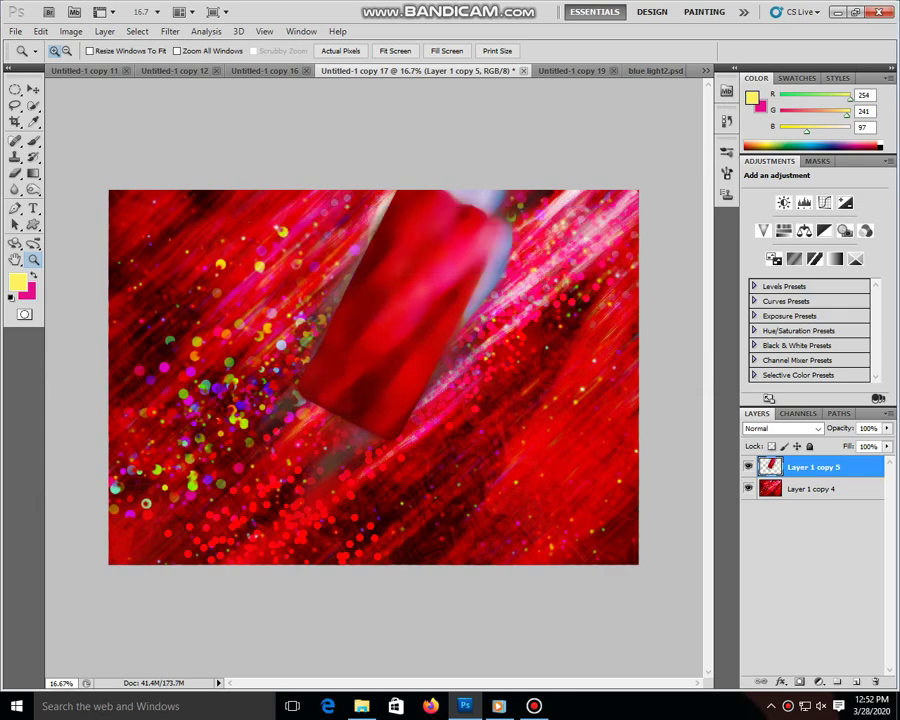
- Set the ribbon layer to Multiply and shift it slightly down and left
left_click(782, 428)
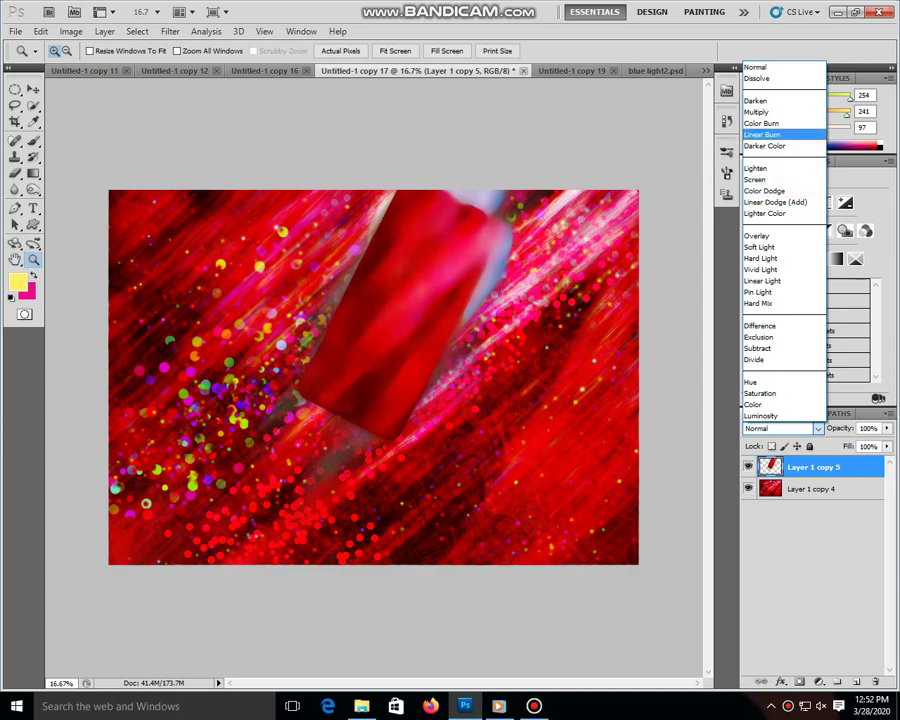
key("Return")
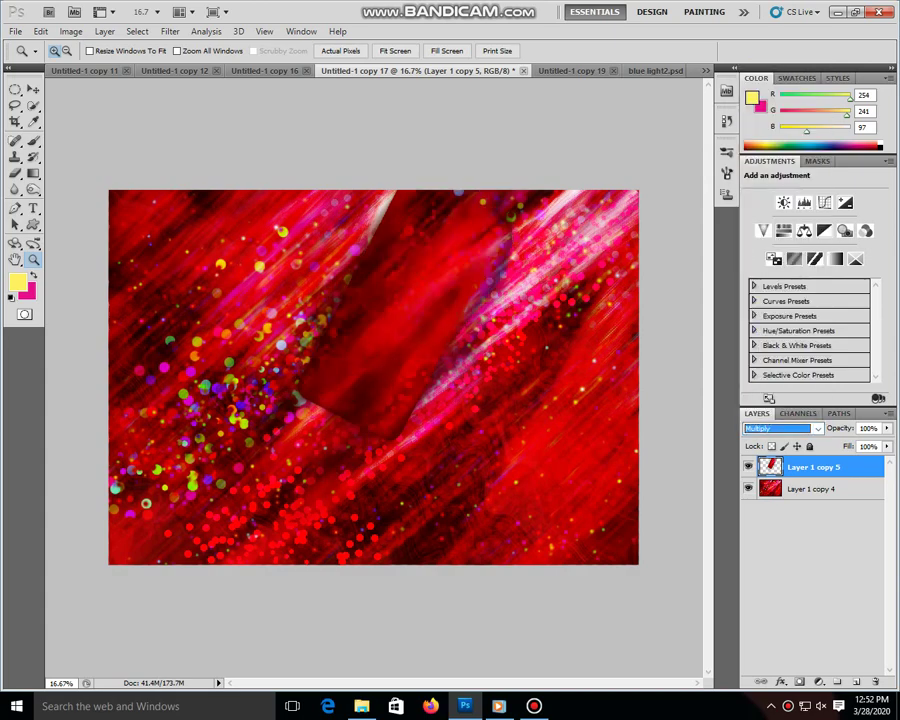
key("v")
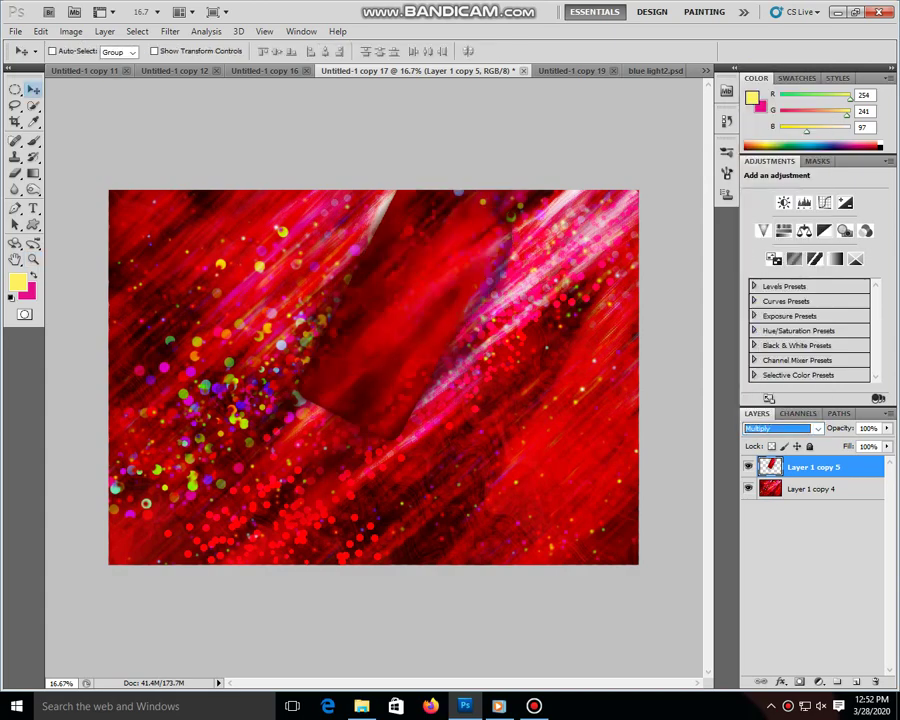
left_click_drag(300, 330, 214, 385)
- Duplicate it as Layer 1 copy 6 and shift the copy's hue until it turns dark
key("ctrl+j")
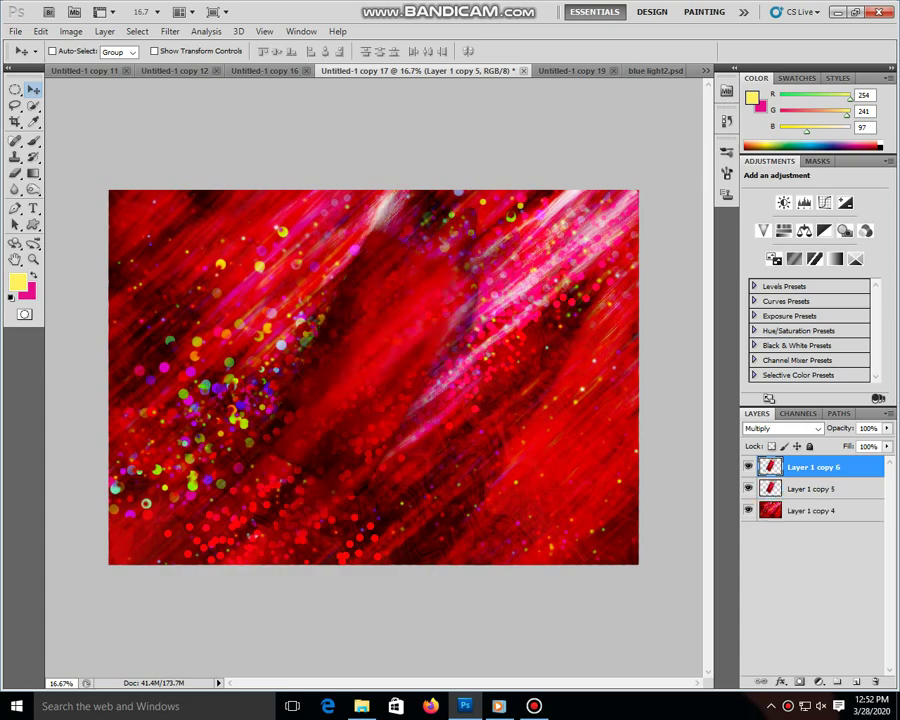
key("ctrl+u")
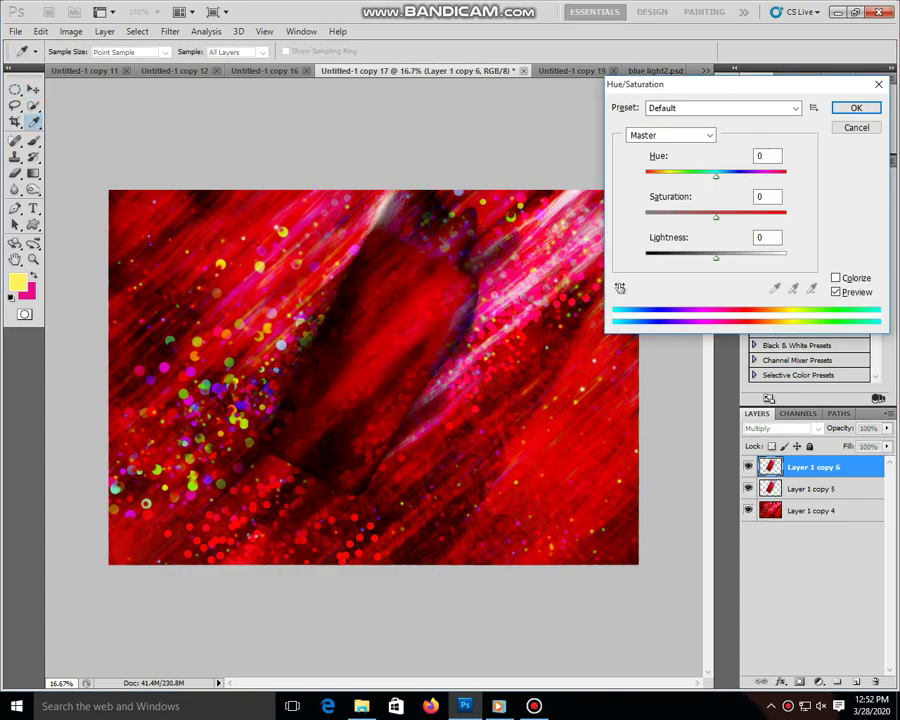
left_click_drag(716, 176, 652, 176)
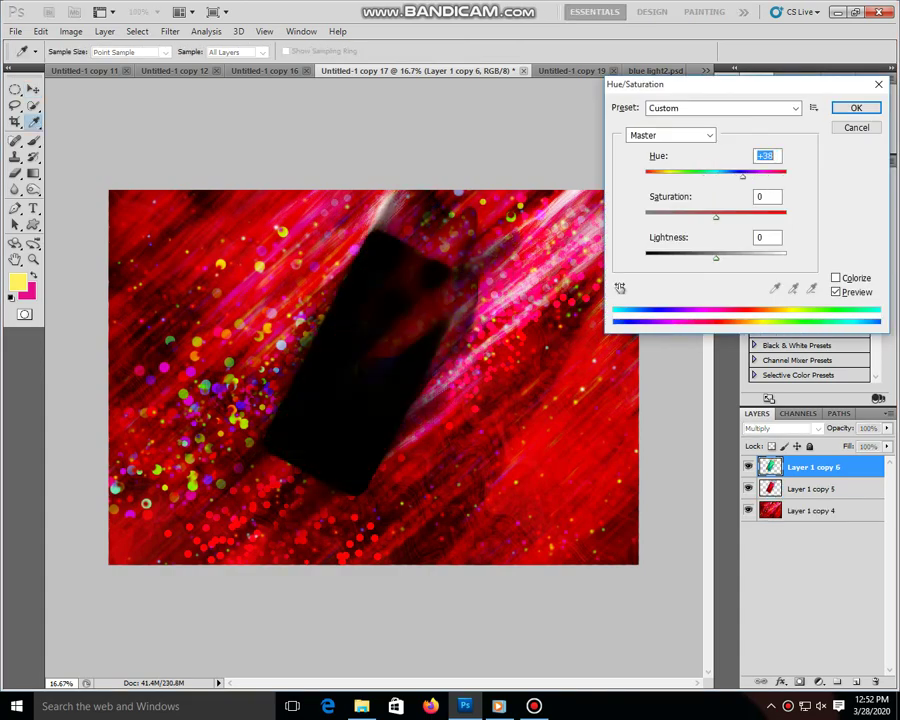
key("Return")
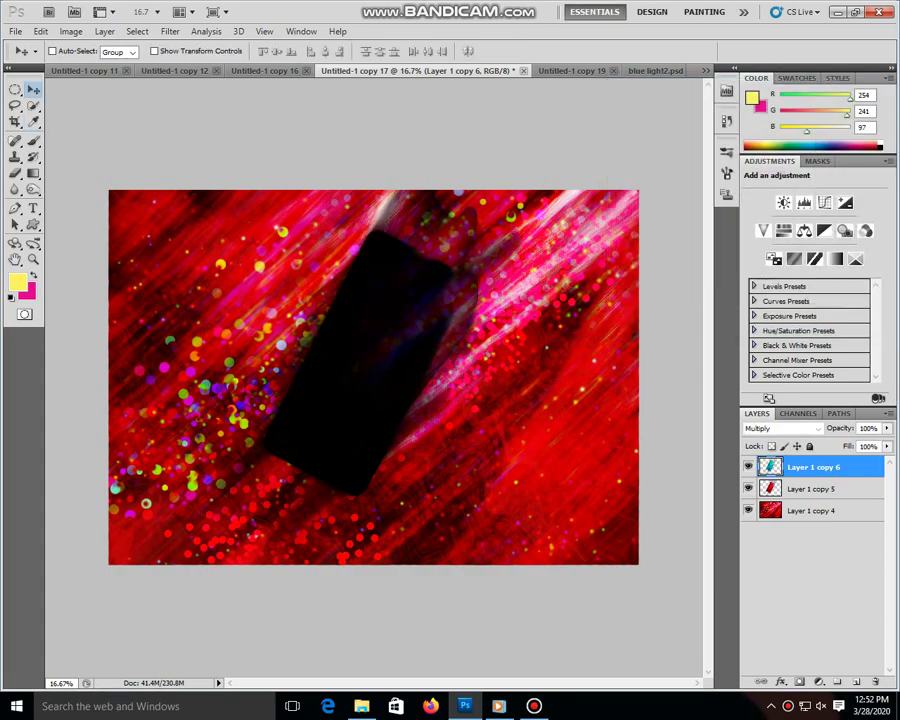
left_click(780, 428)
- Return Layer 1 copy 6 to Normal and move the cyan ribbon right and slightly down
left_click(755, 67)
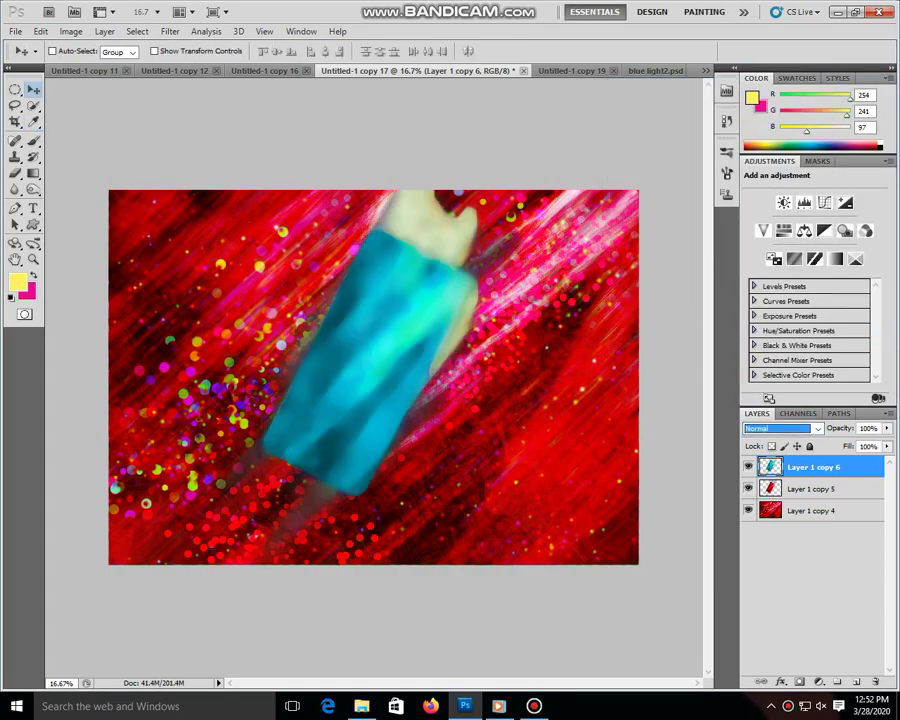
left_click_drag(370, 360, 445, 370)
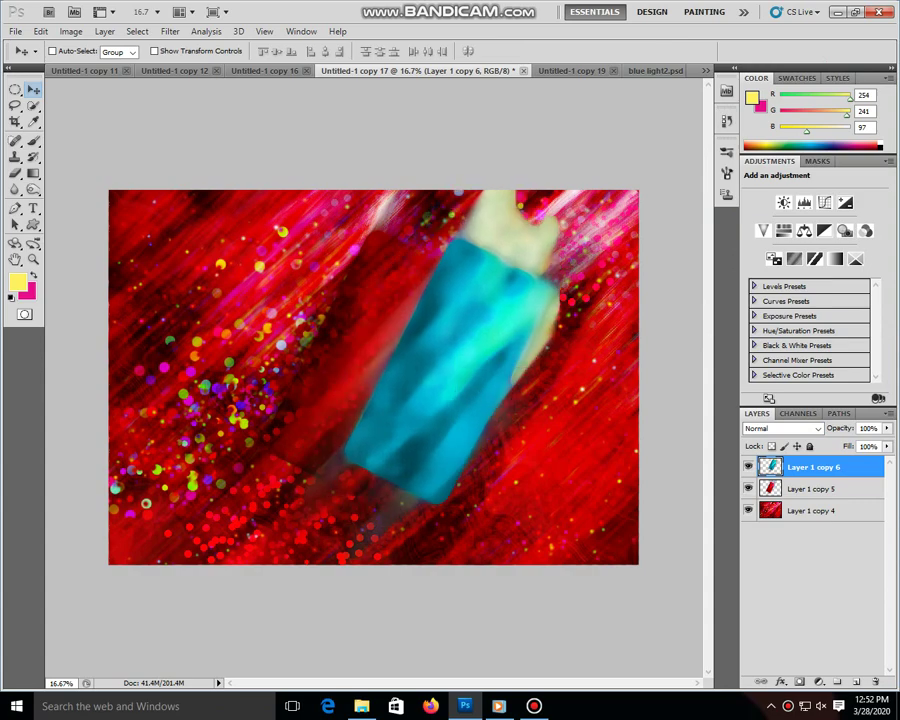
key("ctrl+e")
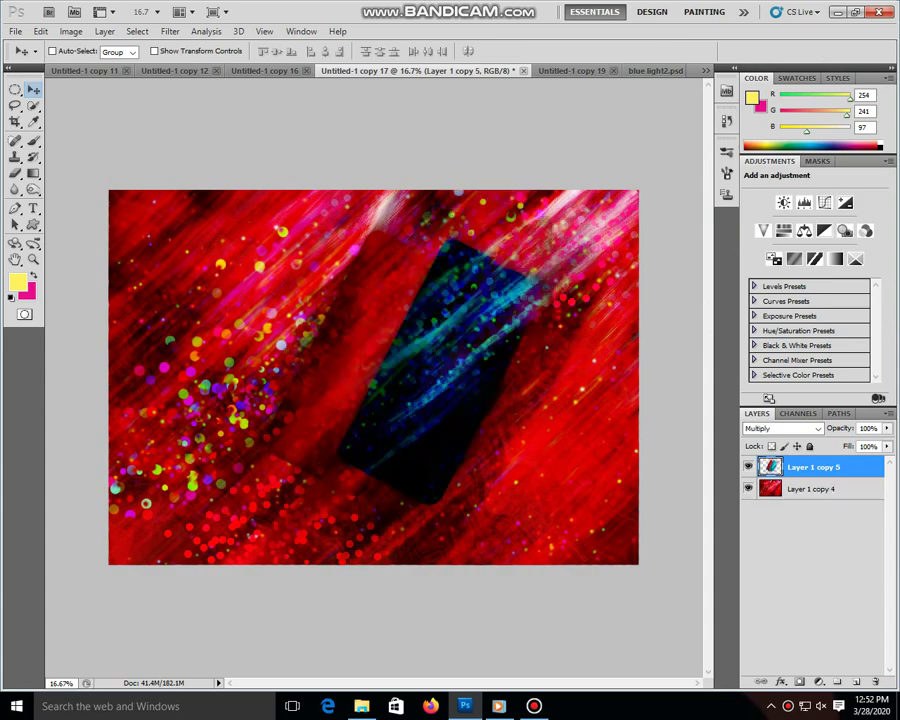
key("ctrl+z")
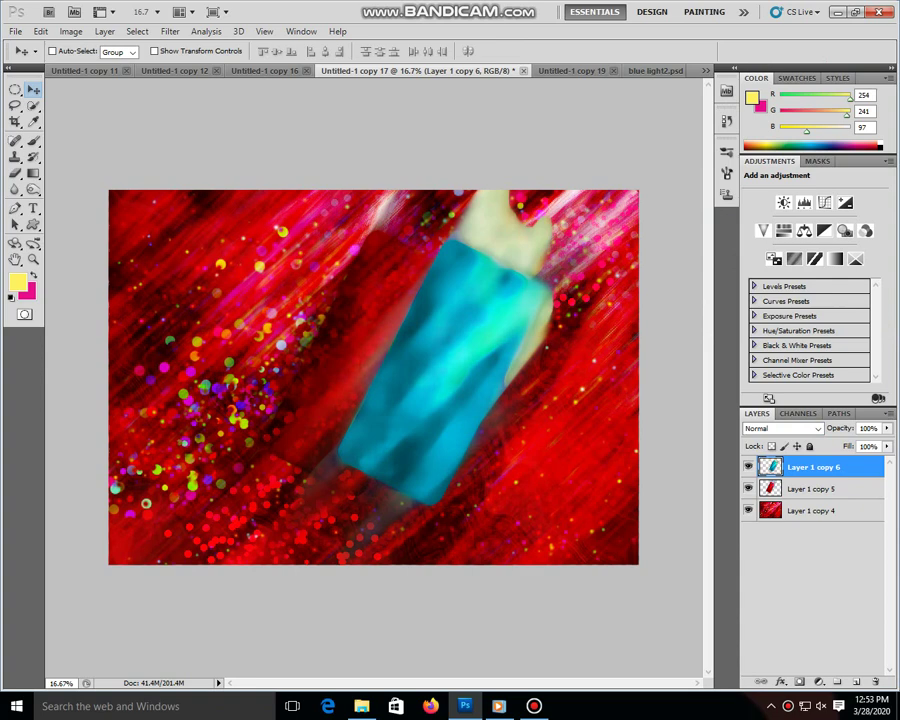
left_click_drag(400, 360, 415, 375)
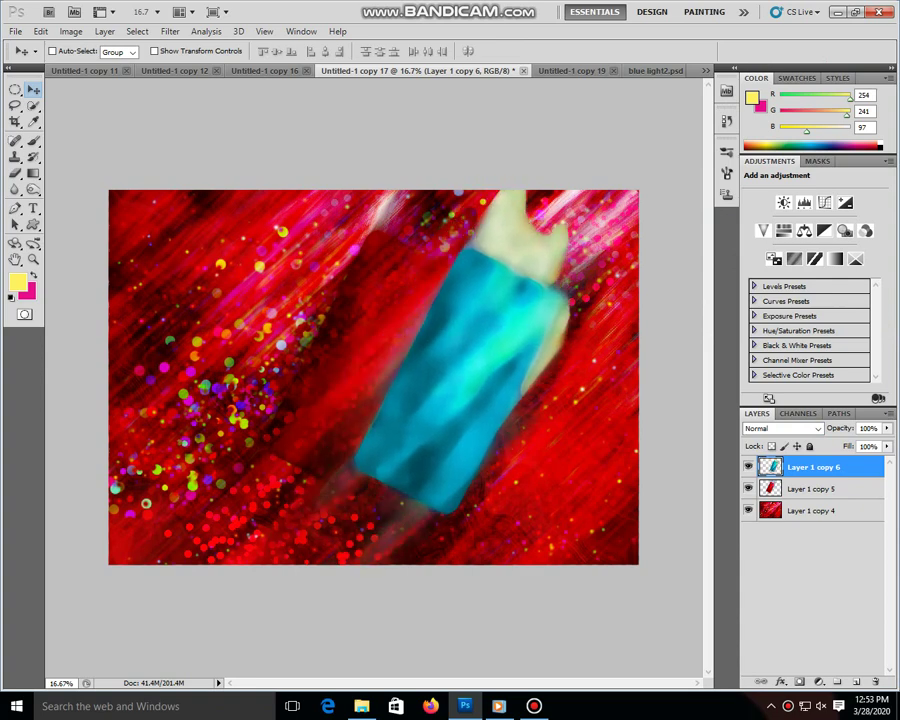
- Set Layer 1 copy 5 to Normal, merge copy 6 into it, and reposition the combined ribbons
left_click(812, 489)
left_click(782, 428)
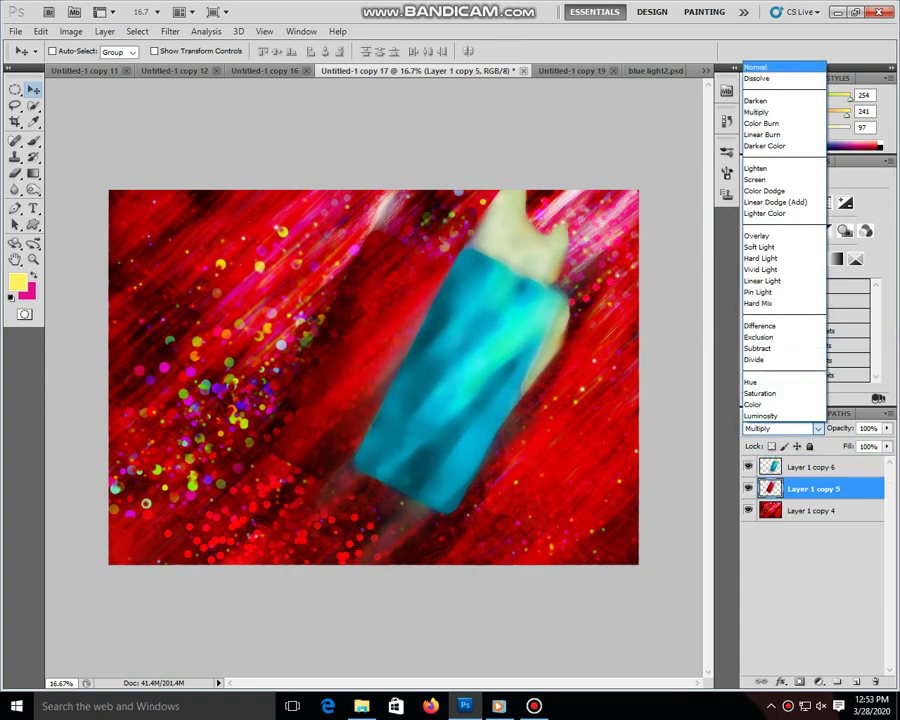
left_click(762, 66)
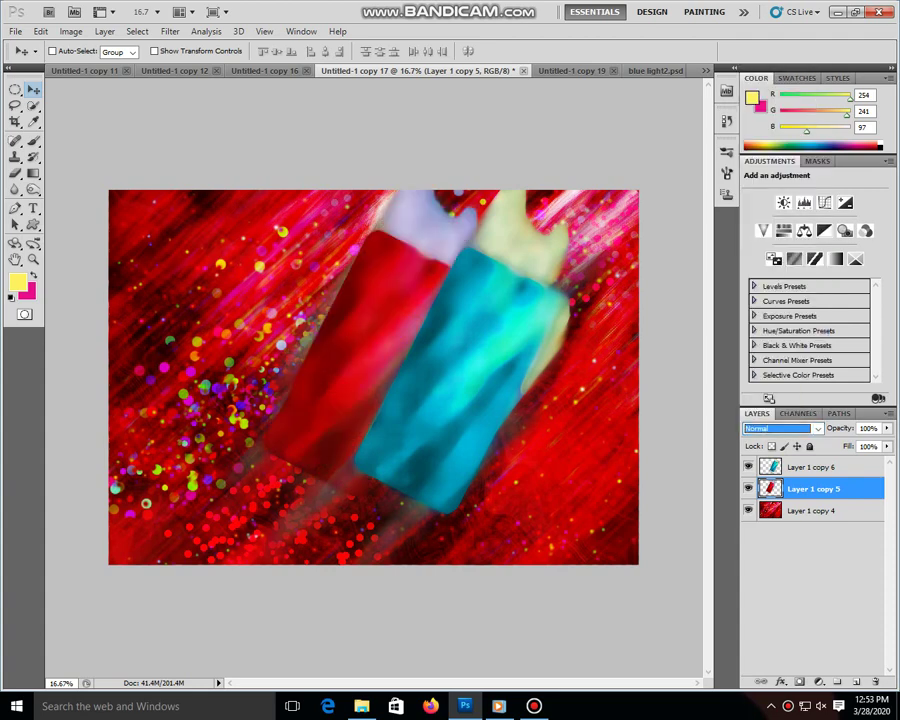
key("alt+bracketright")
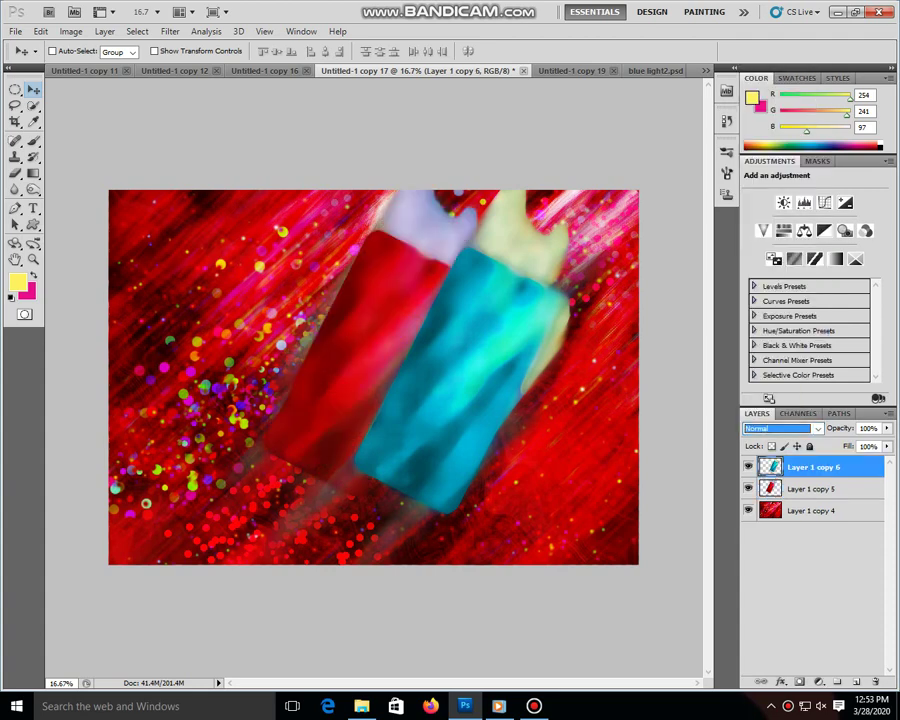
key("ctrl+e")
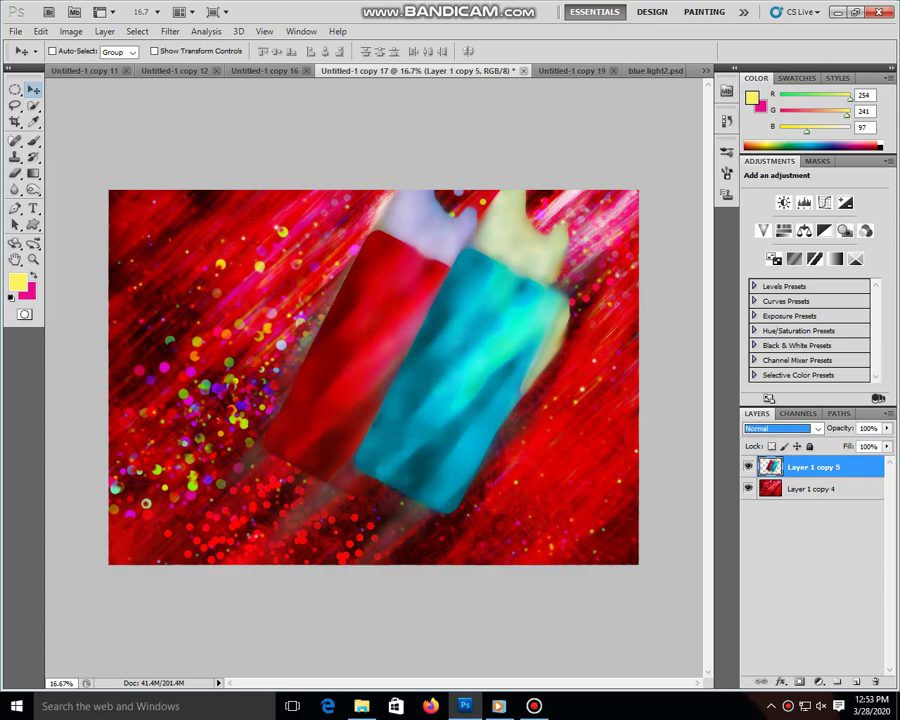
left_click_drag(450, 370, 430, 455)
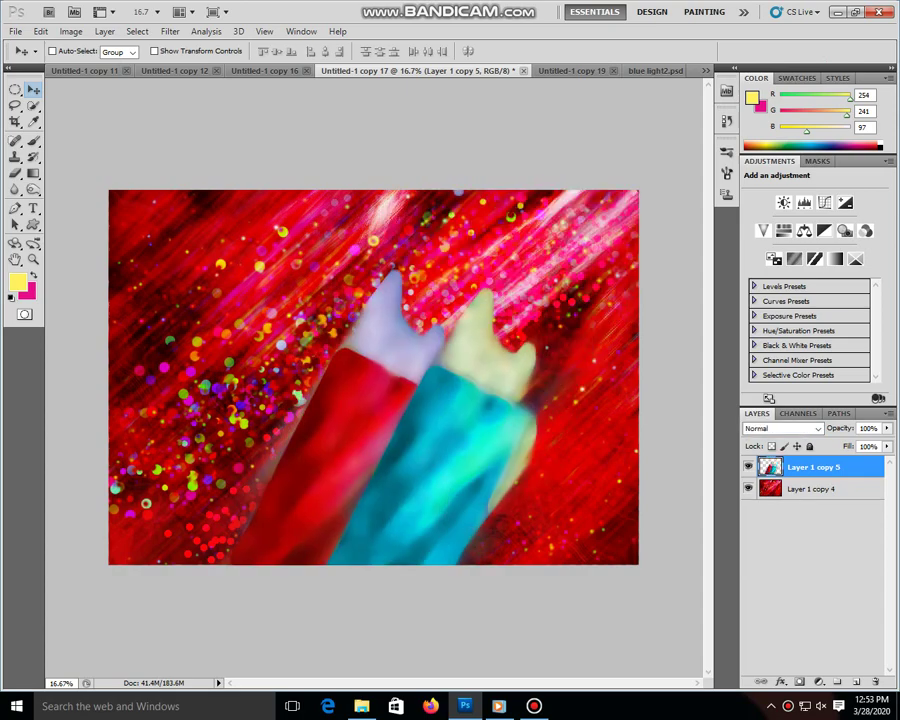
left_click_drag(430, 455, 450, 410)
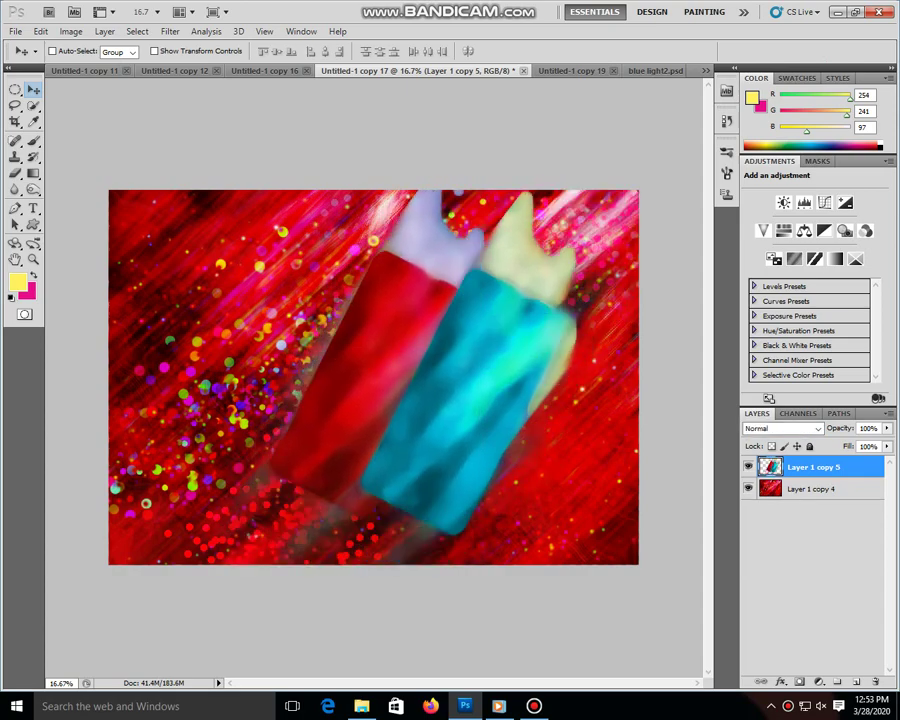
- Blend the combined popsicle layer as Linear Burn after previewing Darken
left_click(783, 428)
key("Up")
key("Up")
key("Up")
key("Up")
key("Up")
key("Up")
key("Up")
key("Return")
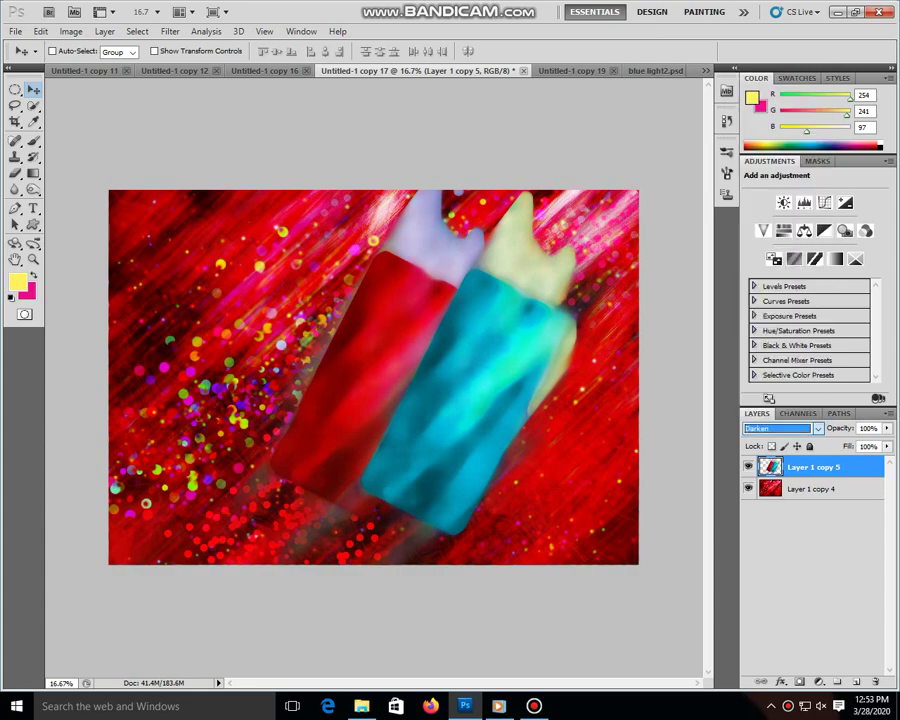
key("Down")
key("Down")
key("Down")
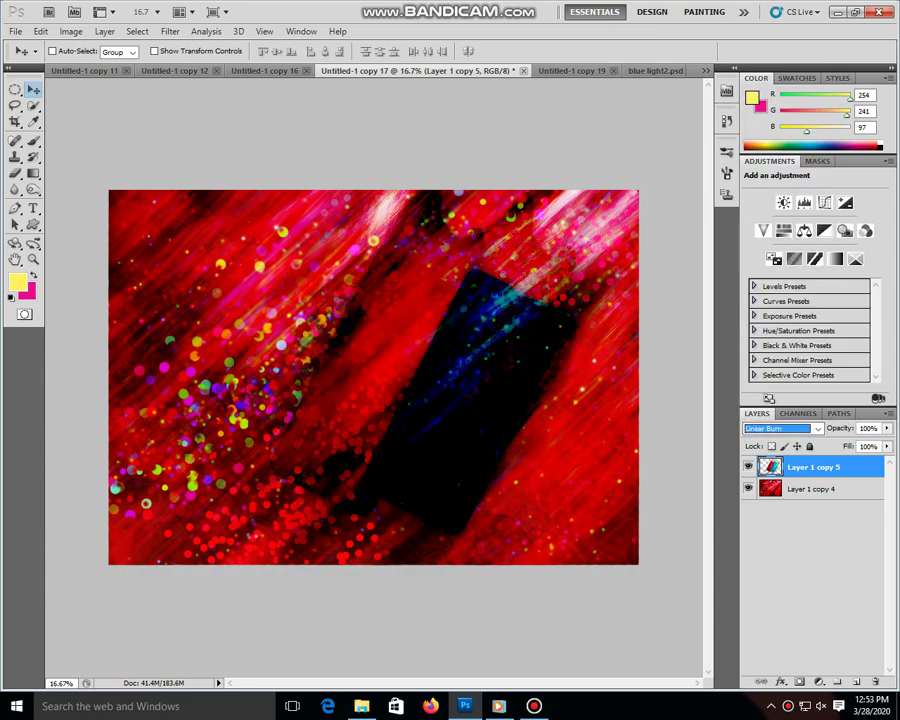
key("Down")
key("Up")
key("Return")
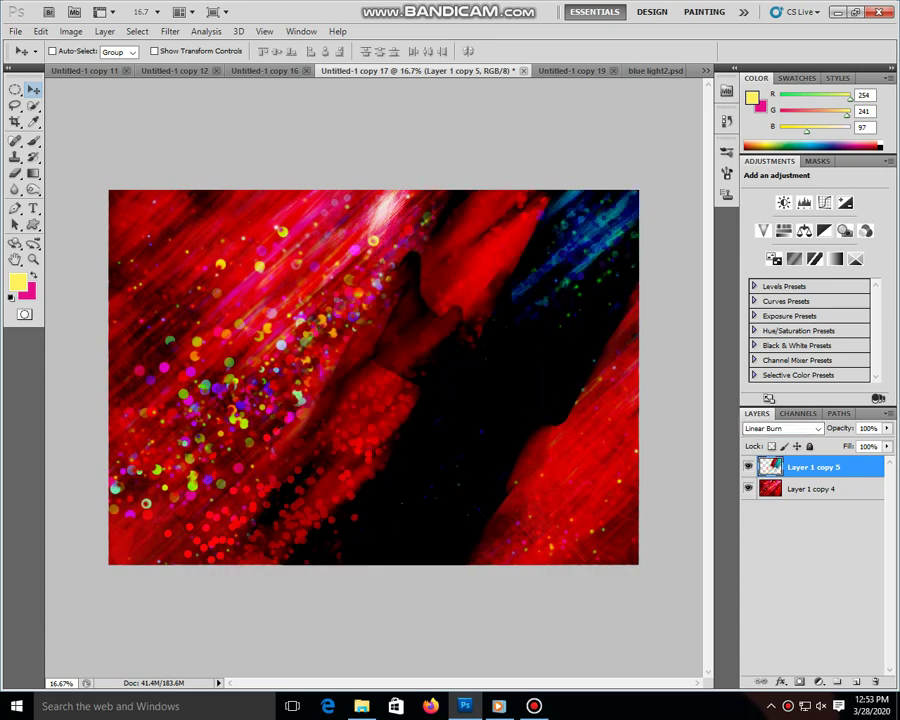
- Duplicate the popsicle layer, set copies to 22%, 44% and 35% opacity, then add two more
key("ctrl+j")
key("ctrl+j")
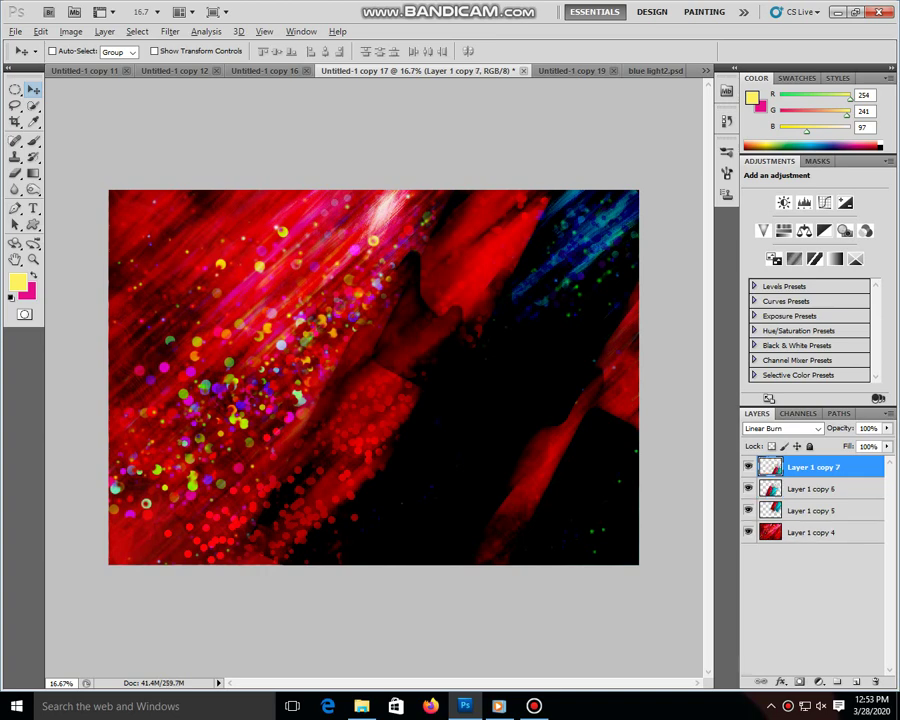
key("ctrl+j")
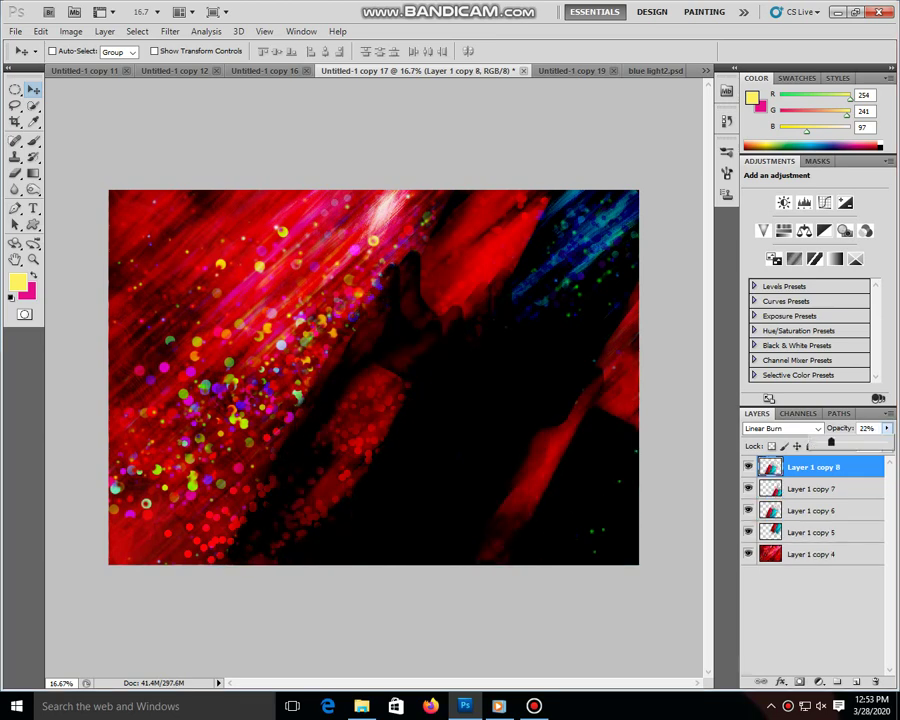
left_click_drag(886, 428, 830, 441)
left_click(815, 489)
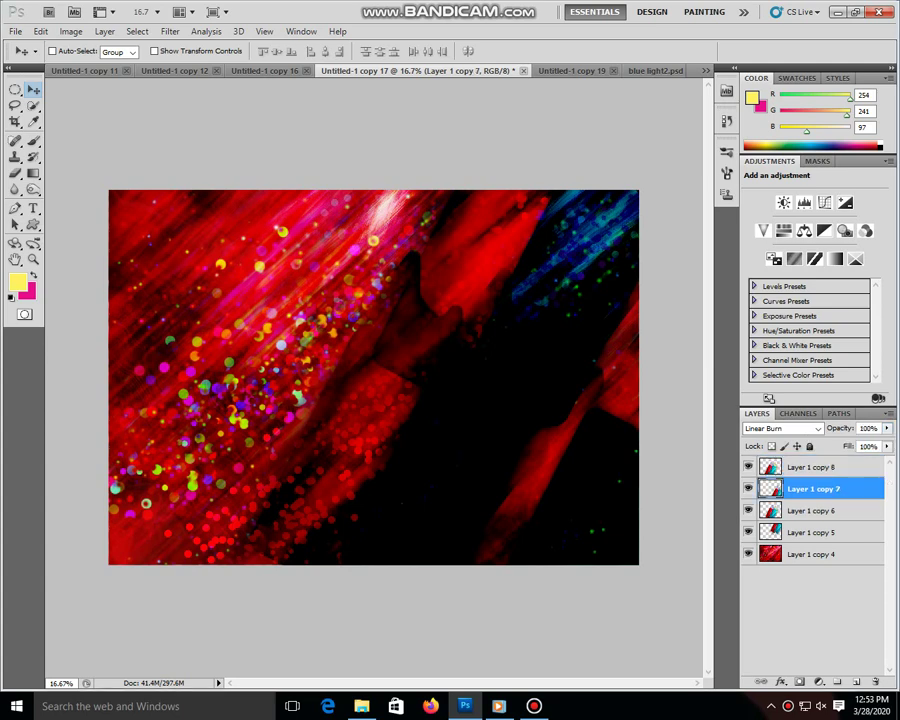
left_click_drag(886, 428, 847, 441)
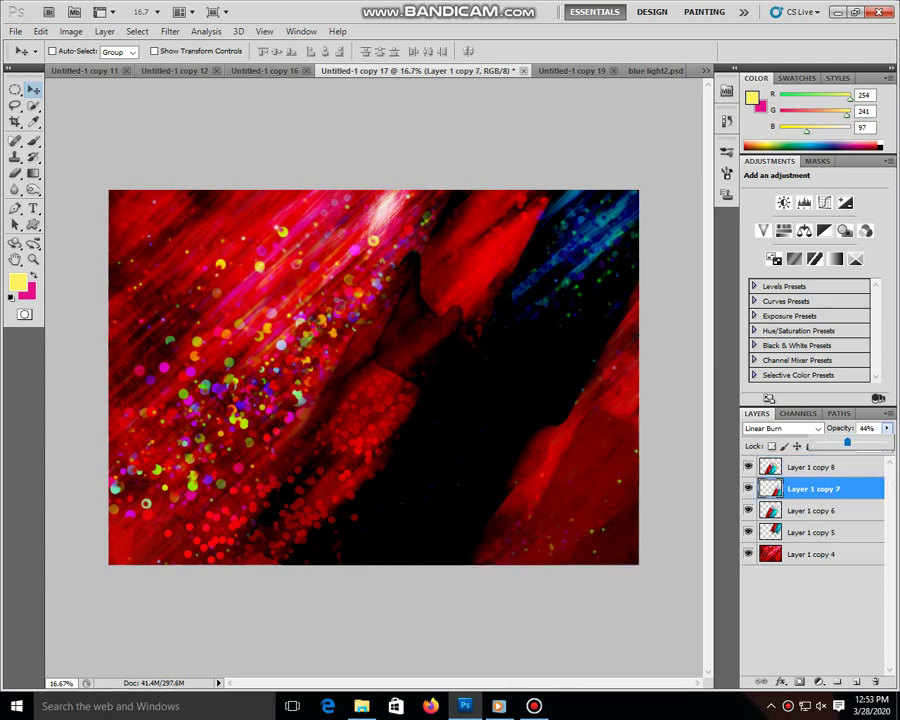
left_click(815, 511)
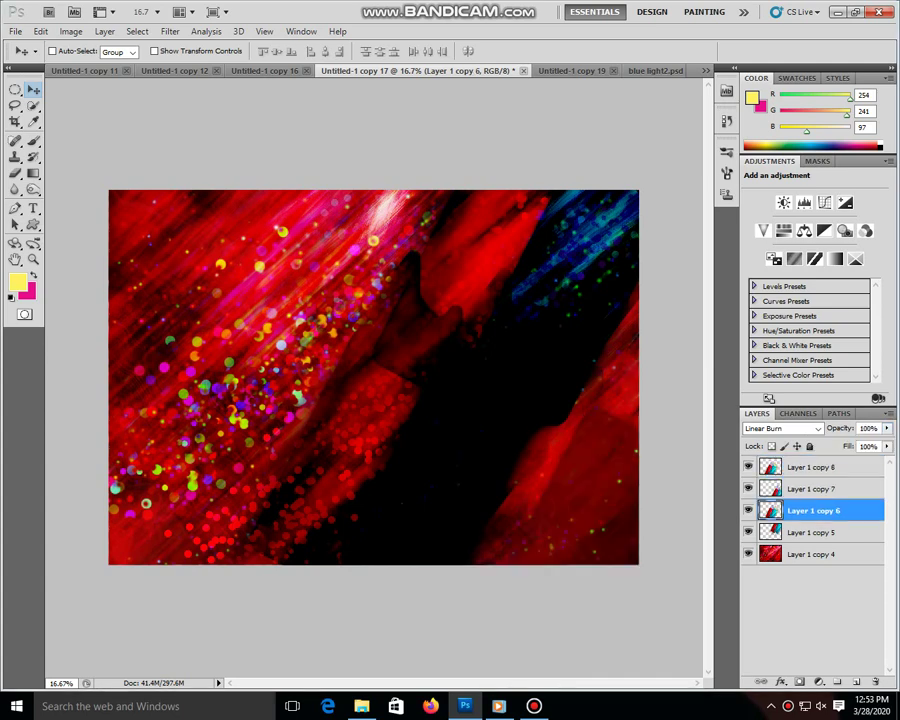
left_click_drag(886, 428, 840, 441)
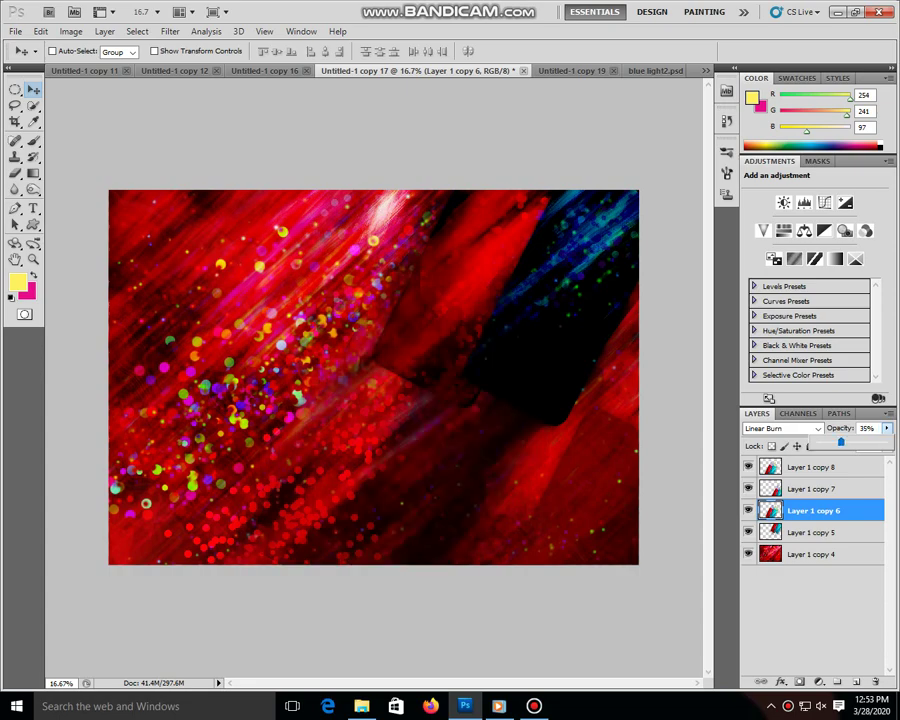
key("ctrl+j")
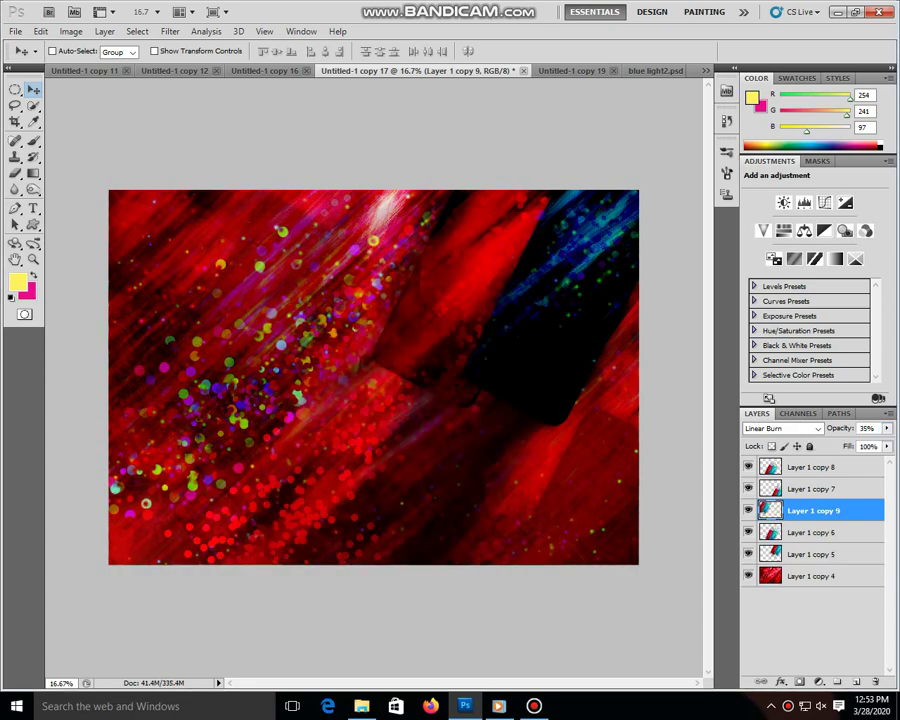
key("ctrl+j")
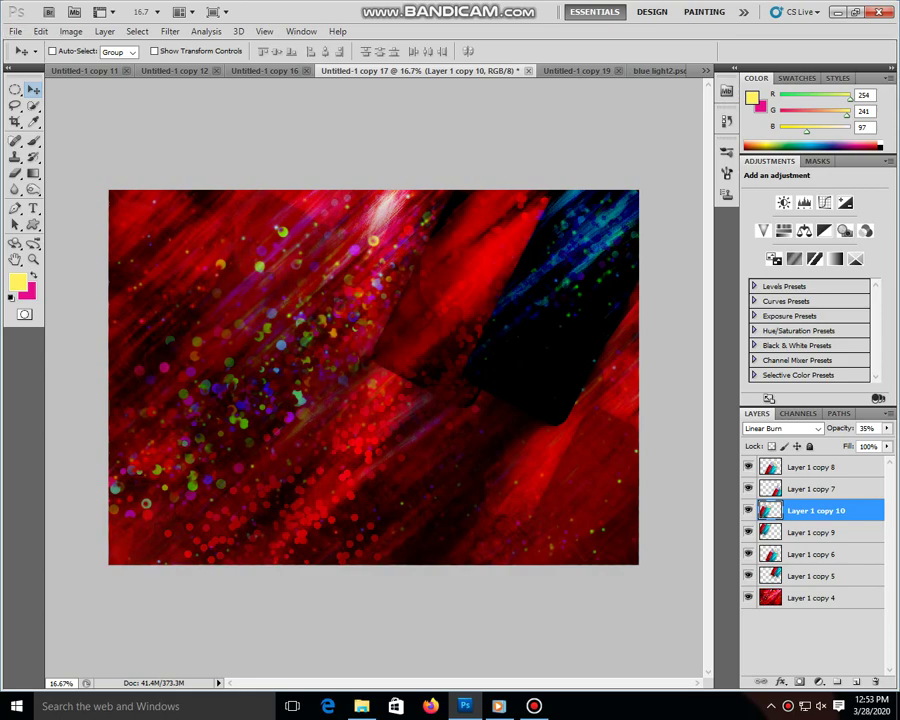
- Make Layer 1 copy 10 Normal at 100% opacity and move it up and right
left_click(783, 428)
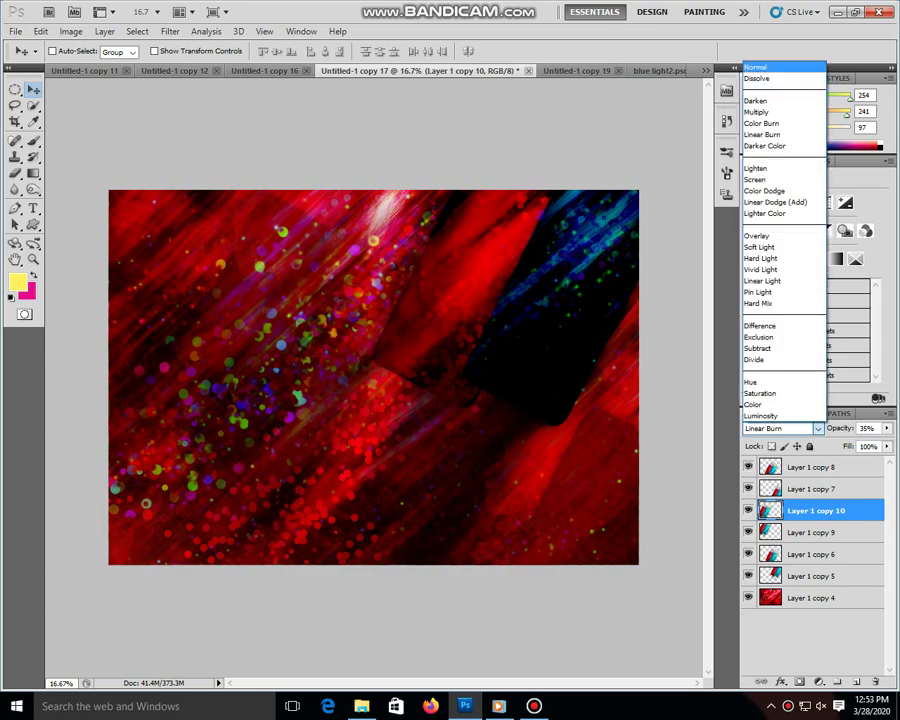
key("Return")
left_click(886, 428)
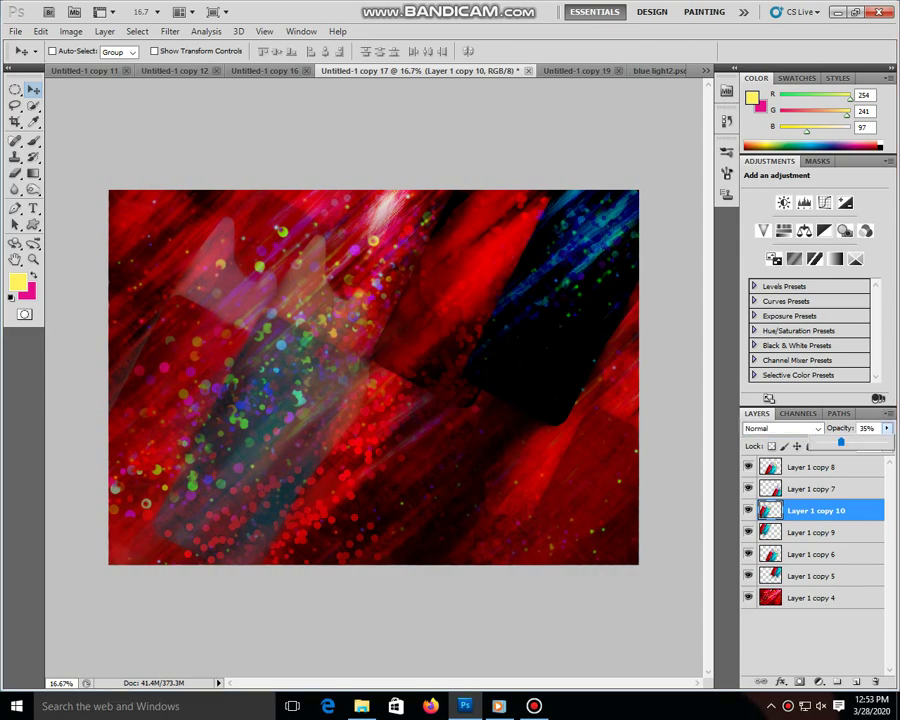
left_click_drag(841, 441, 887, 441)
left_click_drag(300, 400, 400, 365)
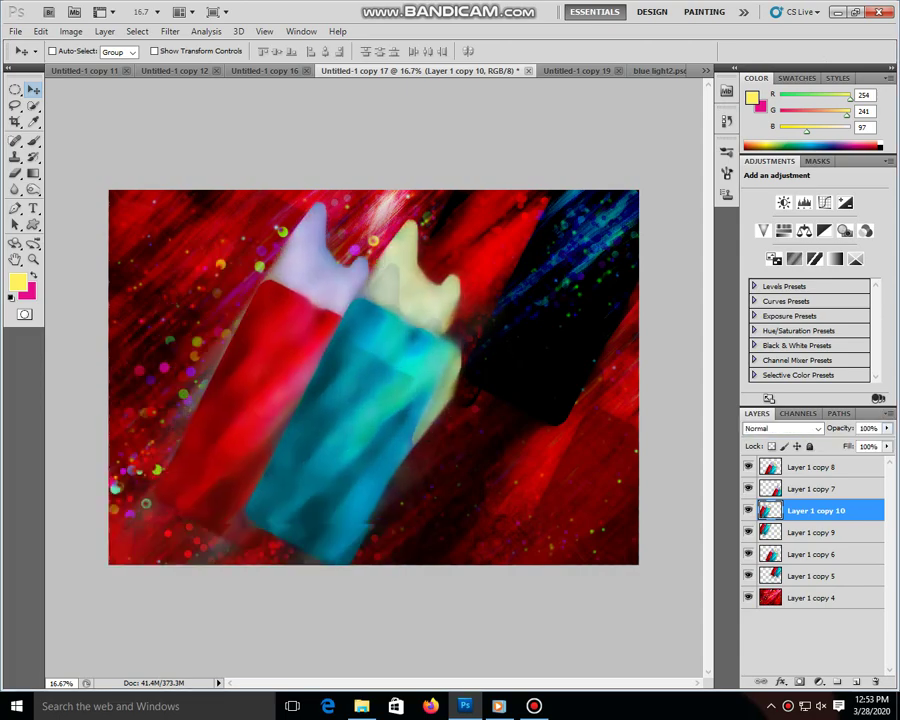
- Rotate the popsicle about -75° so it crosses the upper left diagonally
key("ctrl+t")
left_click_drag(90, 640, 480, 680)
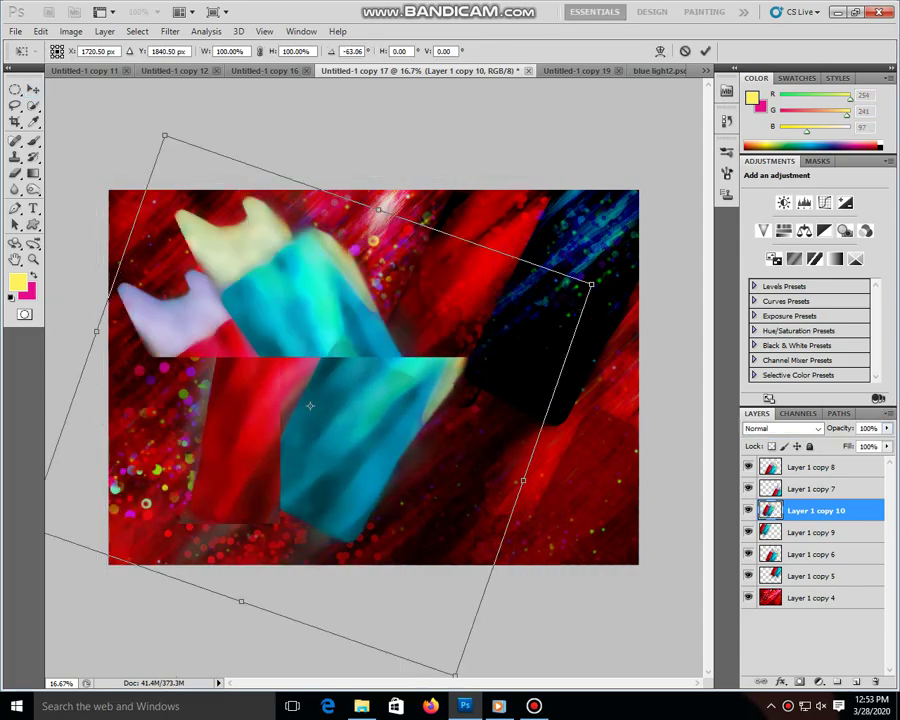
key("Return")
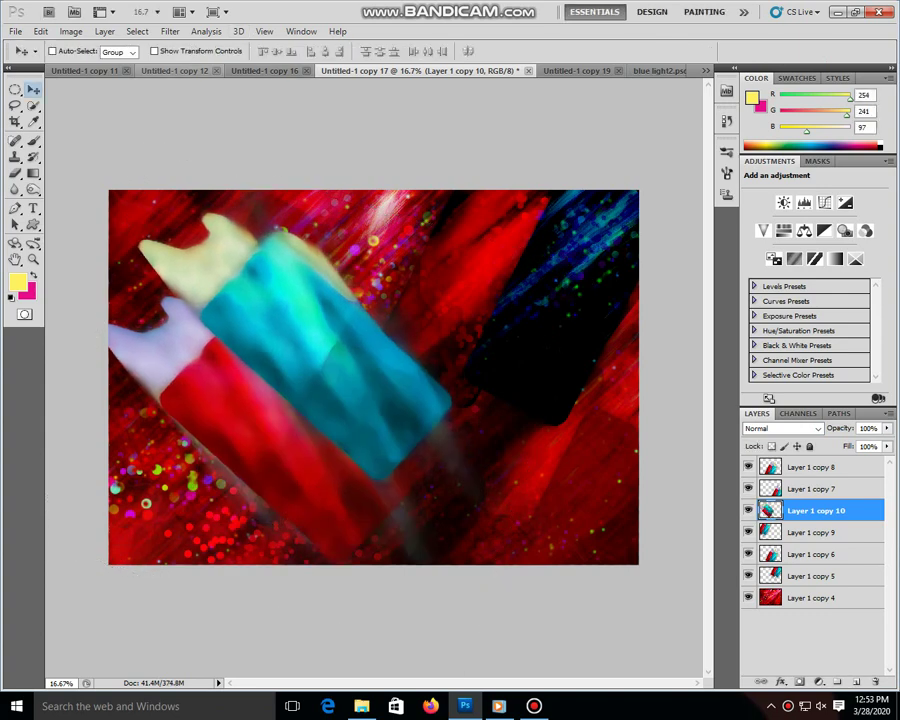
left_click(170, 31)
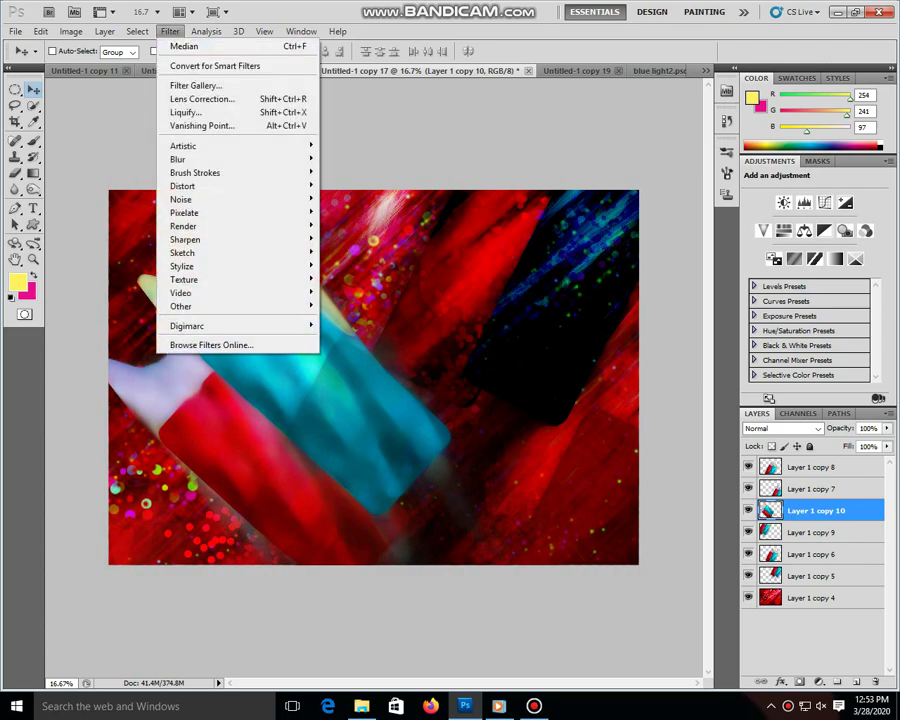
- Apply a Sine Wave distortion with 20 generators, wavelength 5–637 and amplitude 1–60
left_click(342, 316)
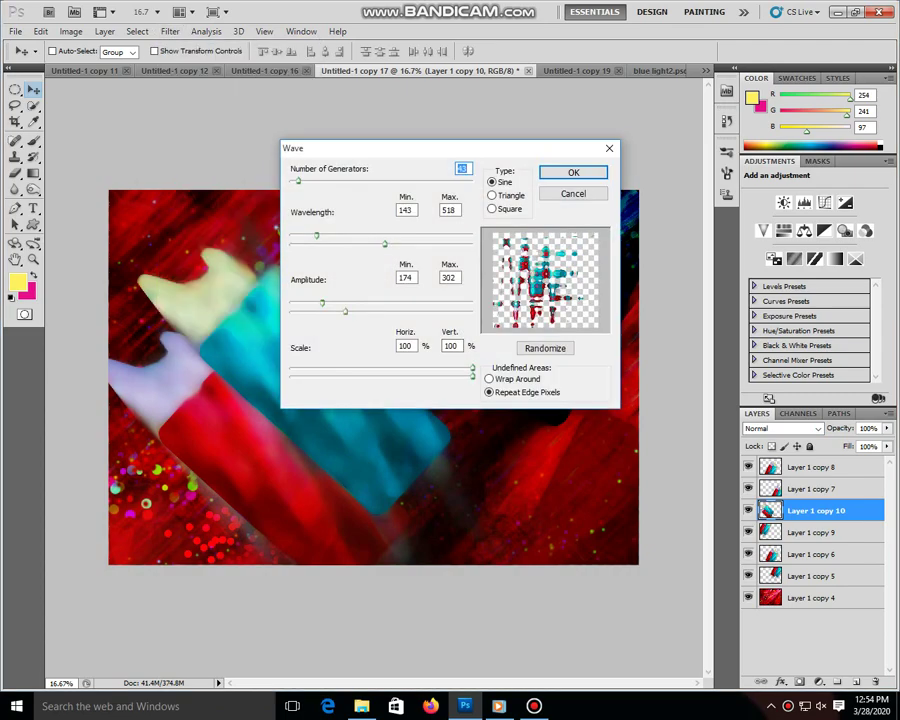
mouse_move(322, 303)
left_mouse_down()
mouse_move(302, 303)
mouse_move(329, 311)
left_mouse_up()
left_click_drag(316, 236, 291, 236)
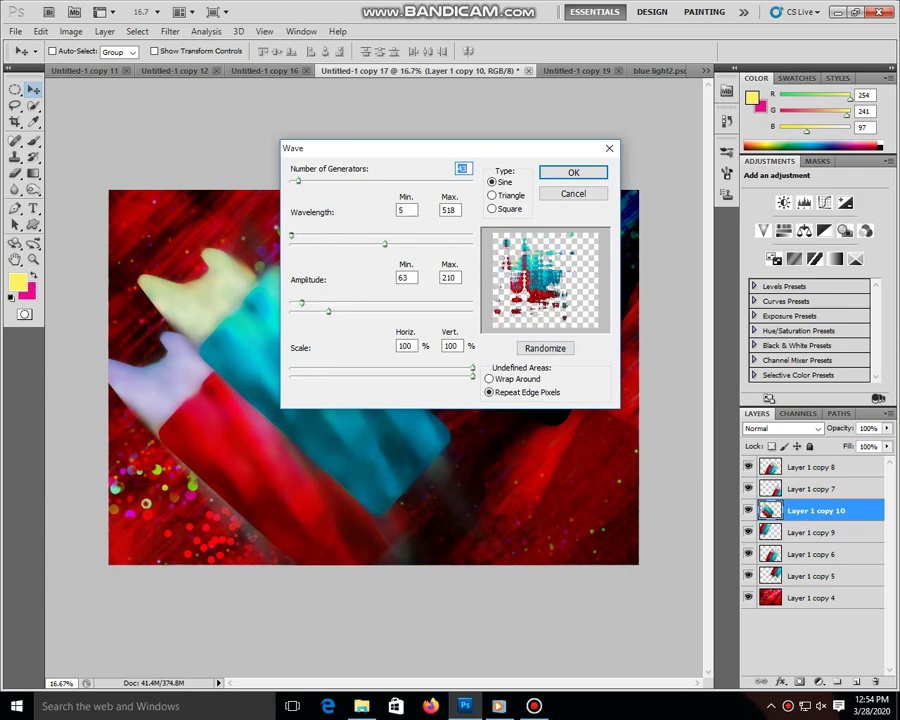
left_click_drag(384, 243, 349, 243)
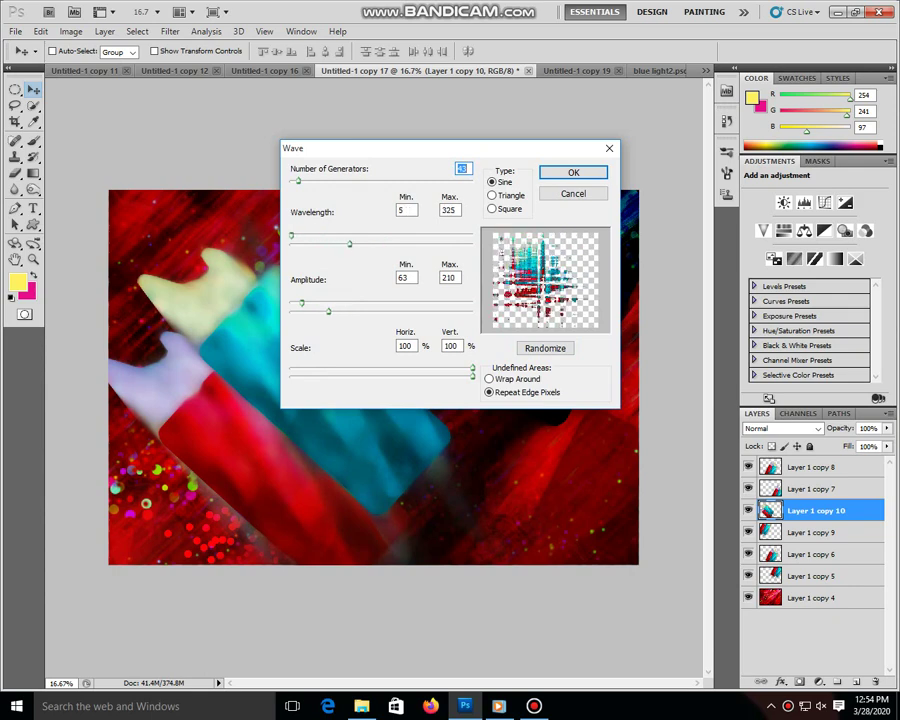
left_click_drag(301, 303, 291, 303)
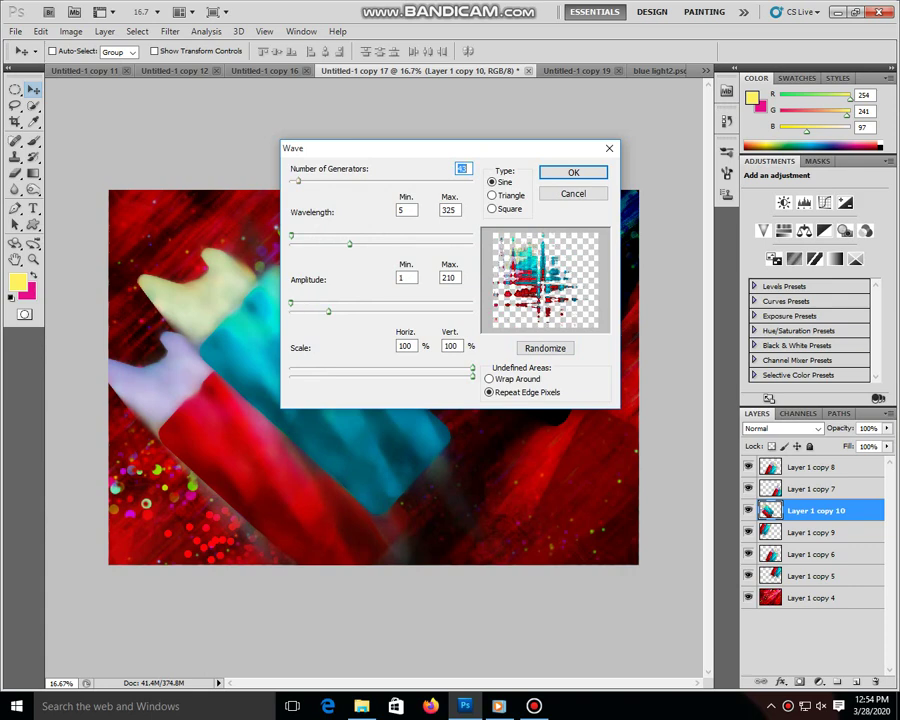
left_click_drag(298, 180, 294, 180)
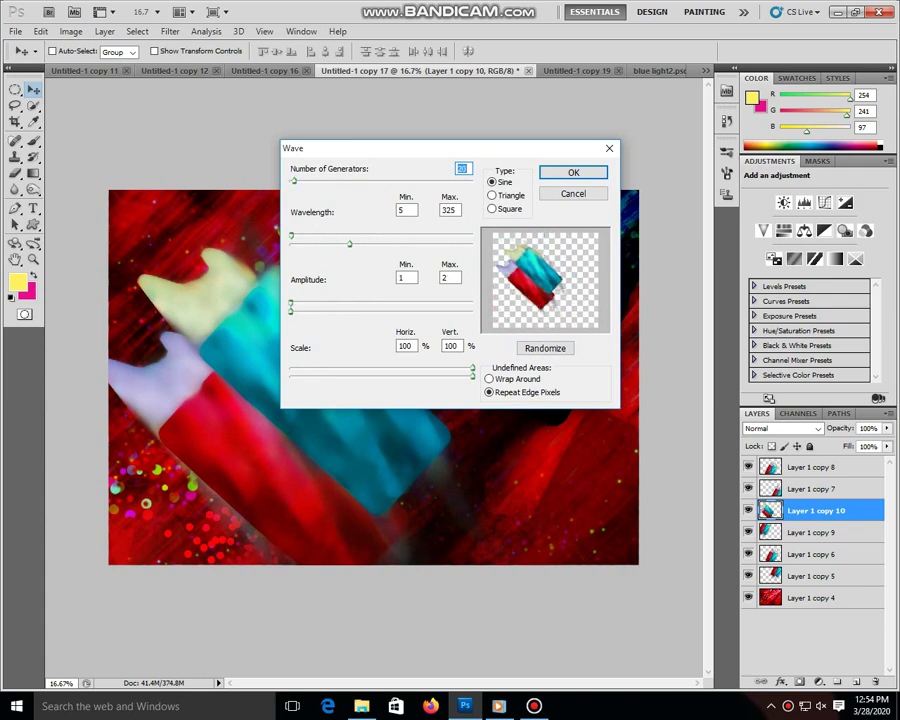
left_click_drag(328, 311, 301, 311)
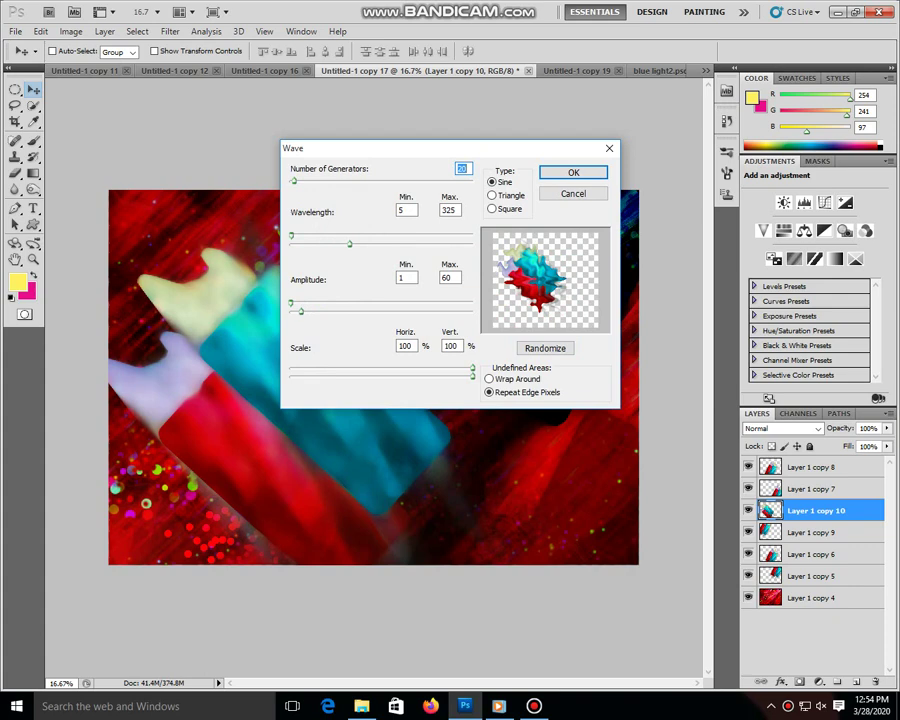
left_click_drag(349, 243, 403, 243)
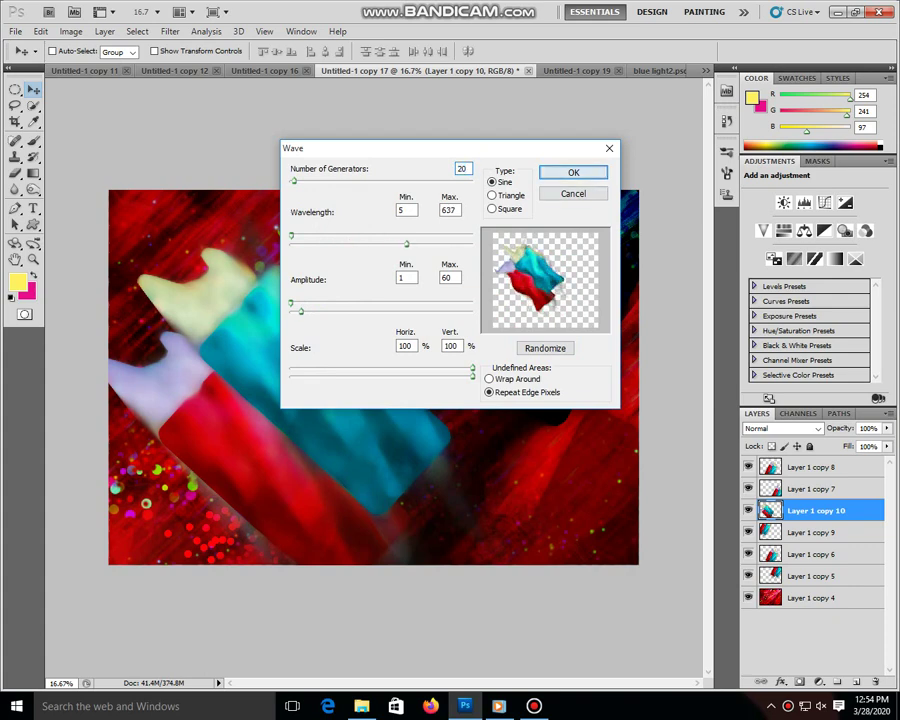
left_click(573, 193)
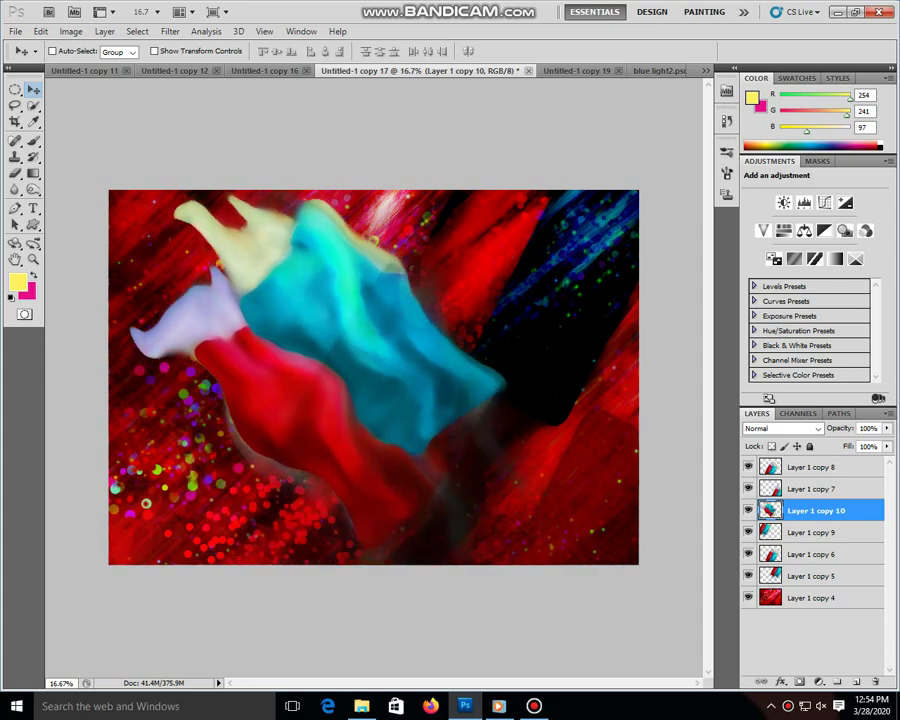
- Rotate the wavy ribbons -90° and move them up and right
key("ctrl+t")
left_click_drag(575, 612, 598, 160)
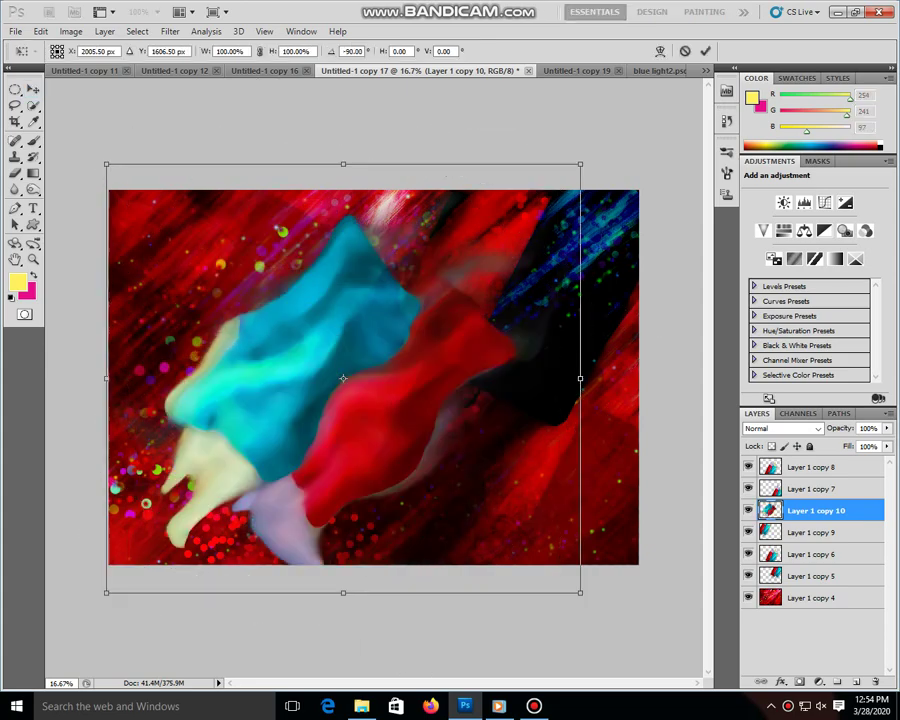
left_click_drag(343, 378, 476, 289)
key("Return")
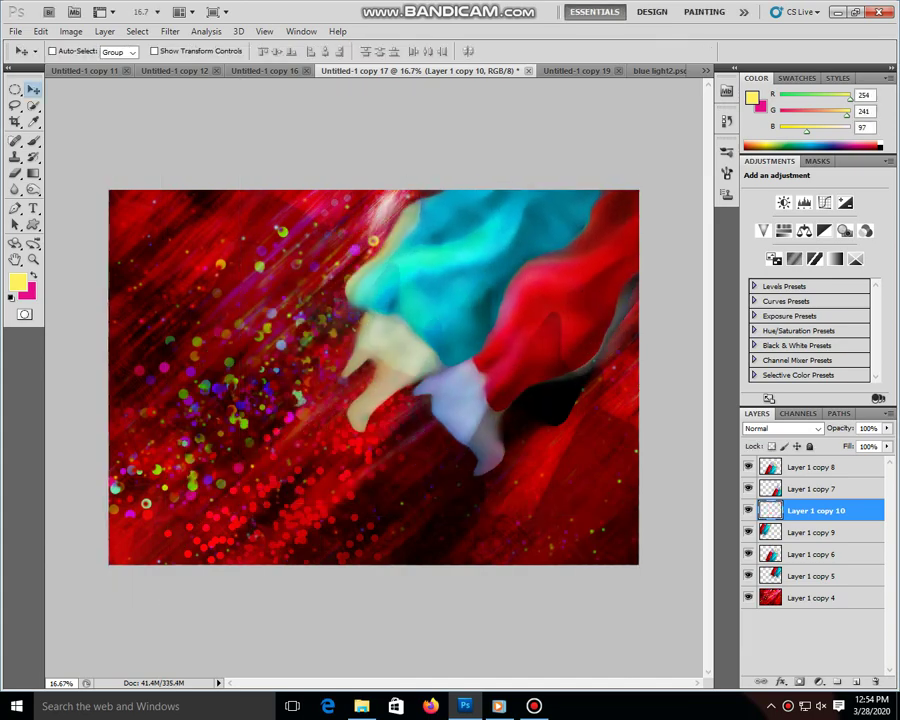
- Make two more copies of the ribbon layer, shifting one upward
key("ctrl+j")
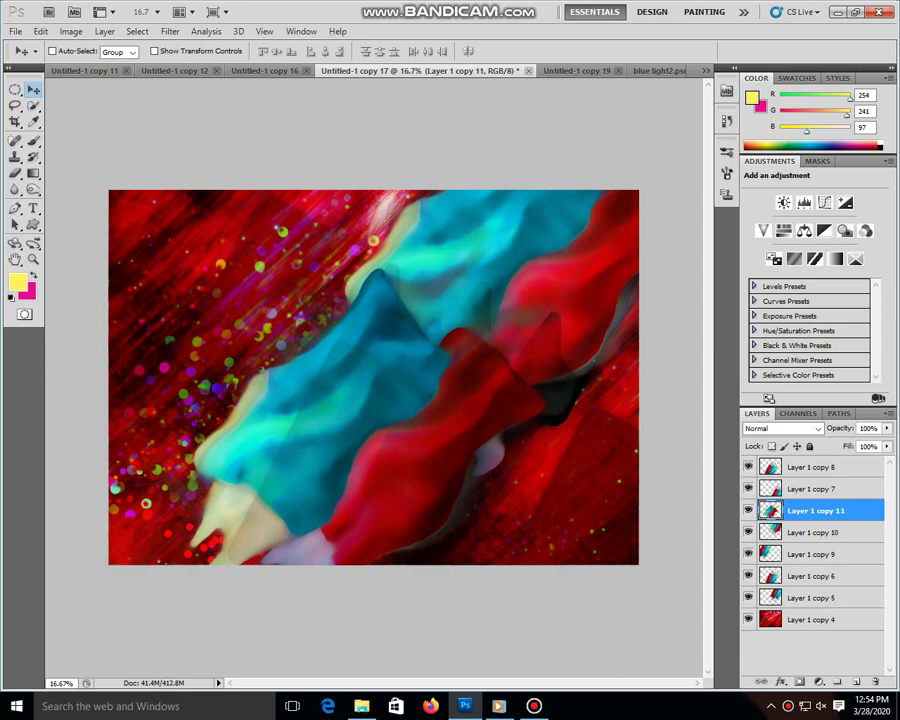
left_click_drag(370, 380, 370, 260)
key("ctrl+j")
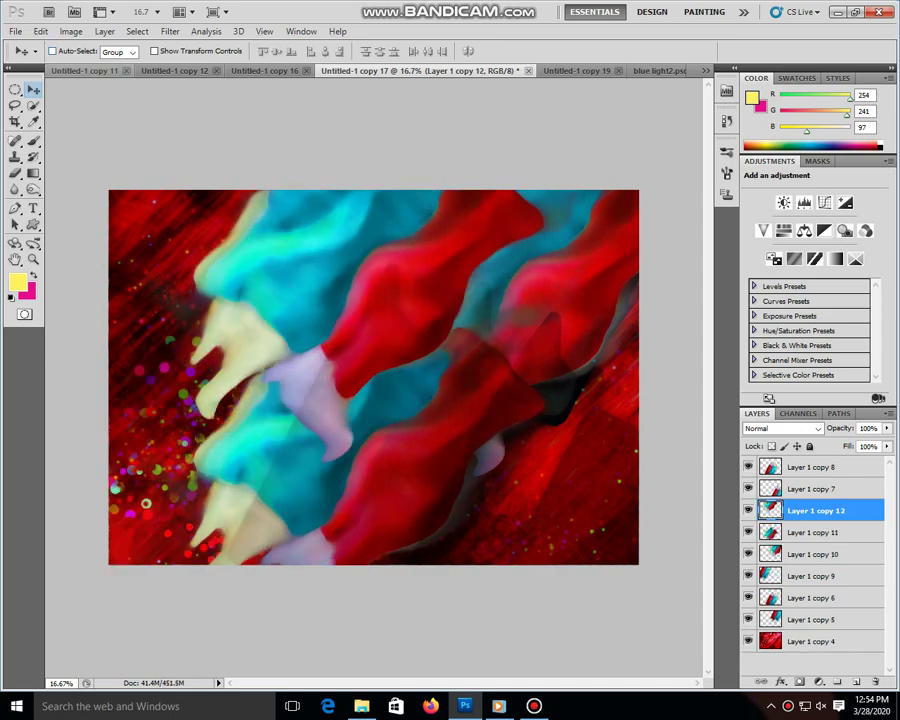
- Duplicate the whole image as a new document
left_click(70, 31)
left_click(88, 216)
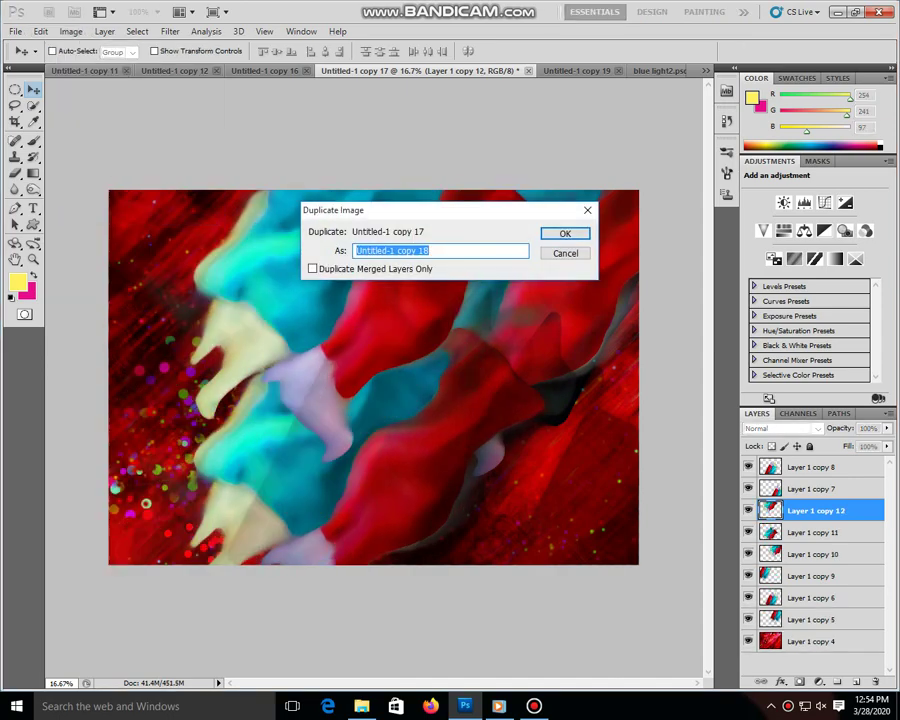
key("Return")
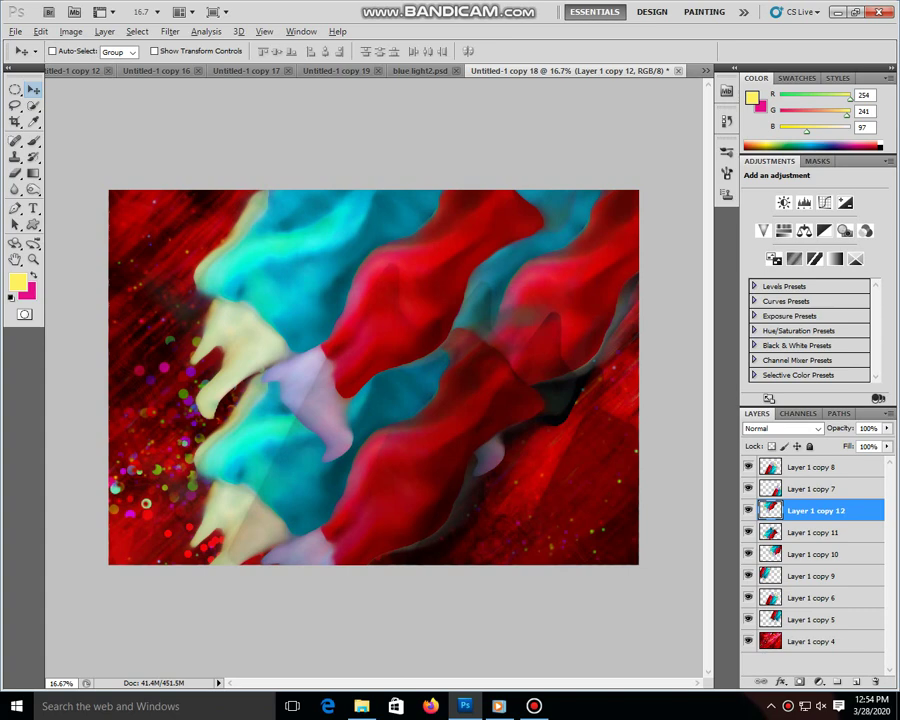
- Create further ribbon copies, each slid farther left across the canvas
key("ctrl+j")
left_click_drag(400, 380, 200, 400)
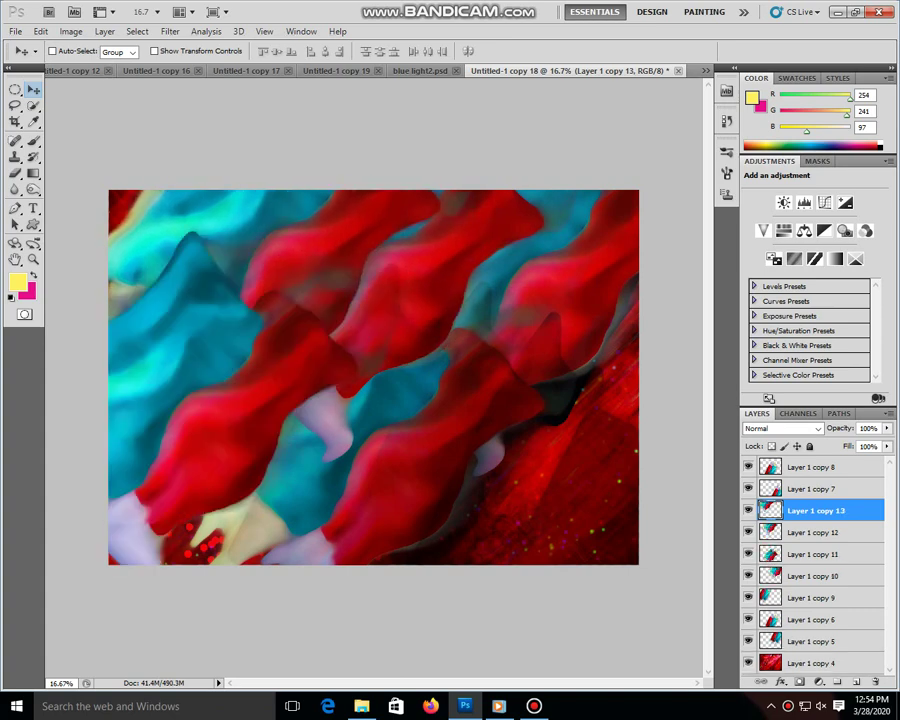
key("ctrl+j")
left_click_drag(560, 450, 130, 450)
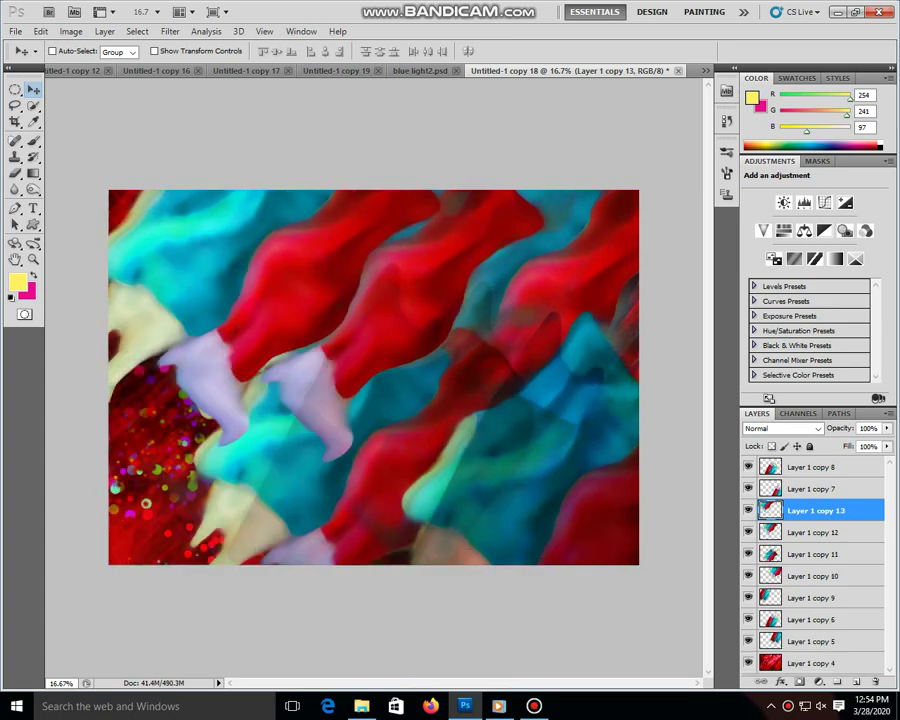
key("ctrl+j")
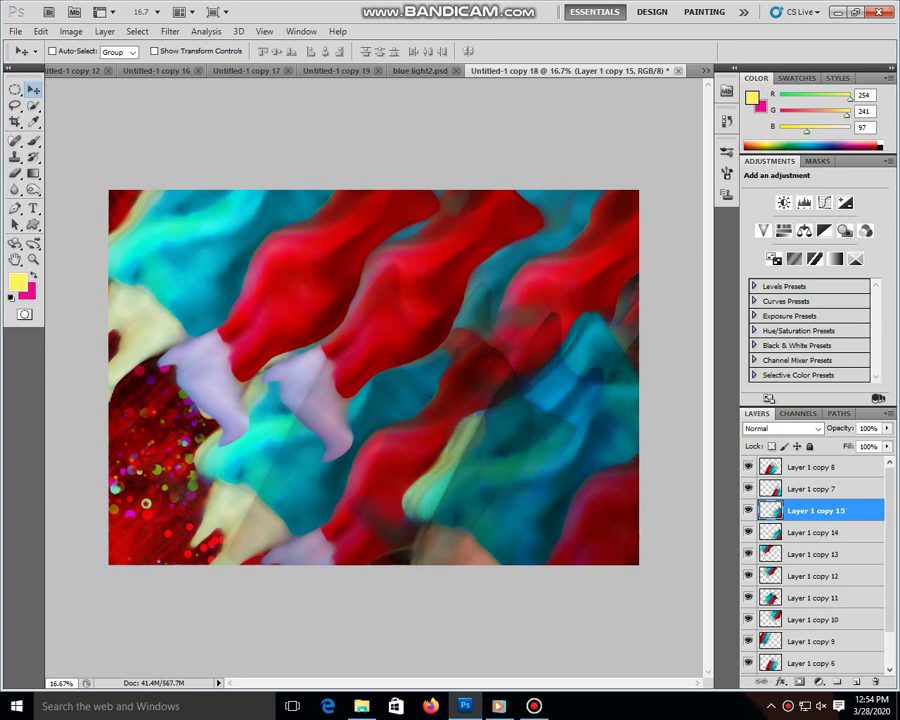
- Select the ribbon copies down to Layer 1 copy 5 and bring up their layer options
key("alt+bracketright")
key("alt+bracketright")
scroll(815, 565, "down", 2)
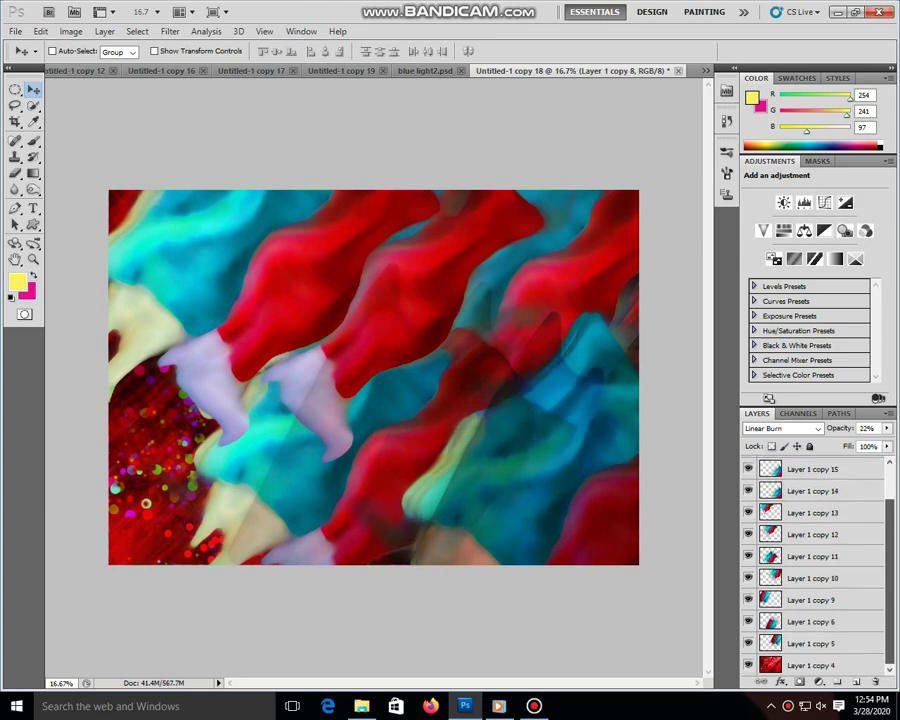
left_click(812, 643, "shift")
right_click(812, 643)
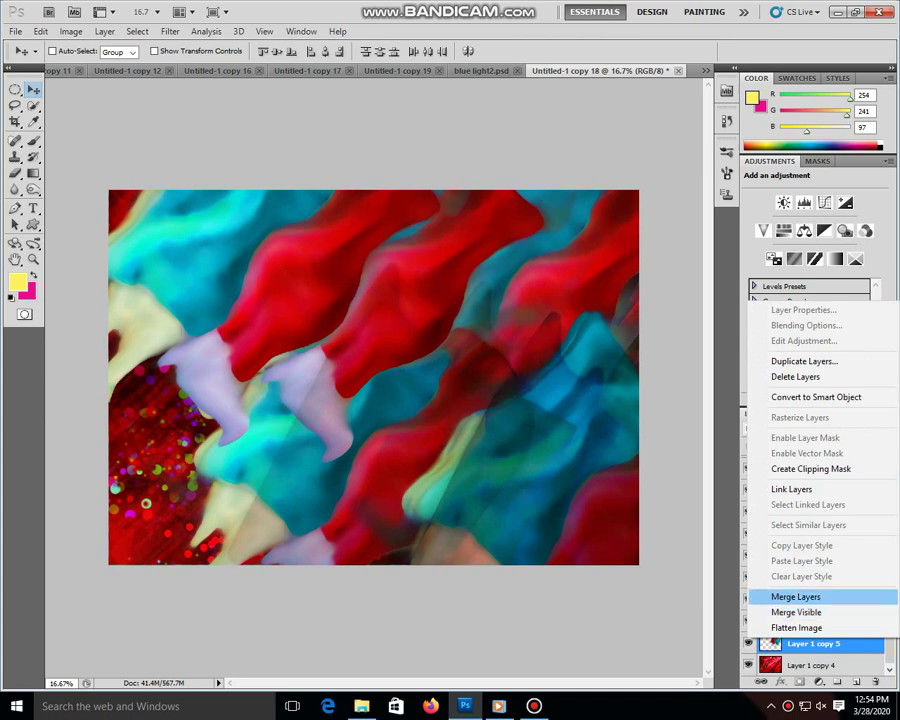
- Merge the selected copies, duplicate the result as Lighten, and drag it down-left
left_click(796, 596)
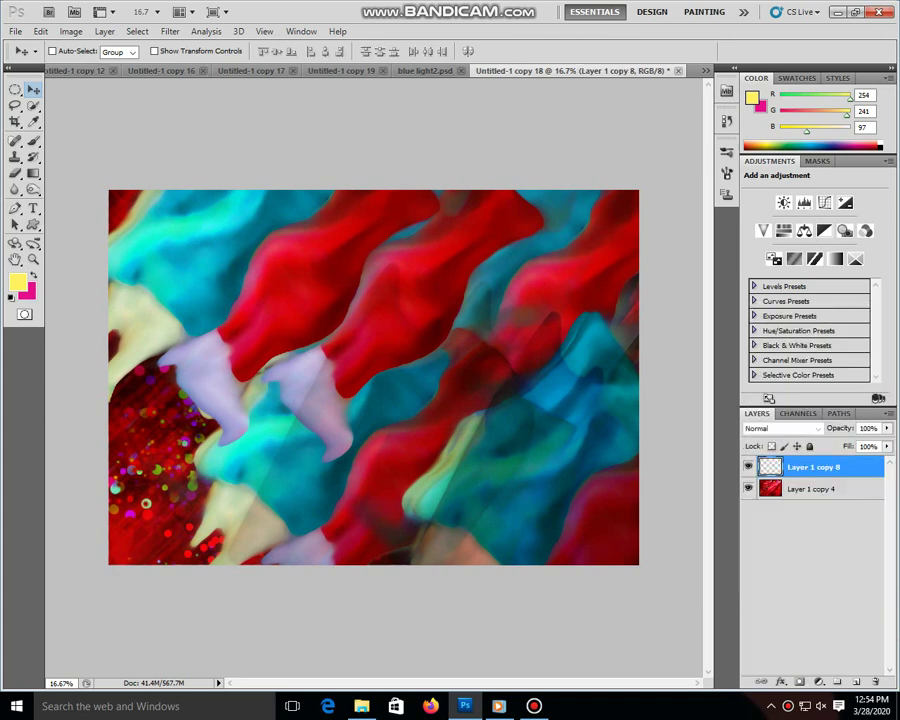
key("ctrl+j")
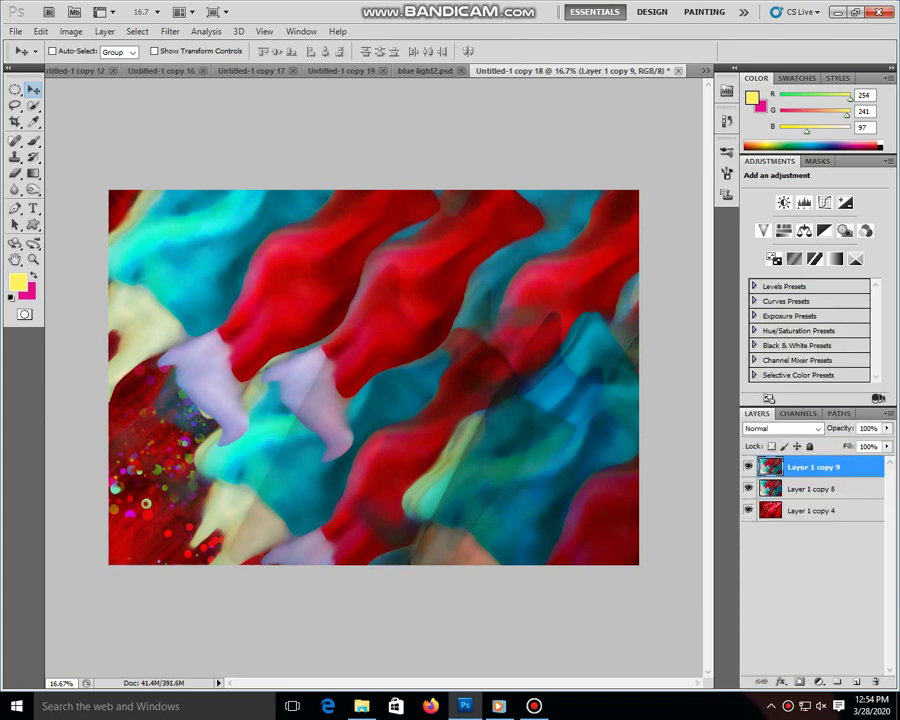
left_click(782, 428)
left_click(757, 168)
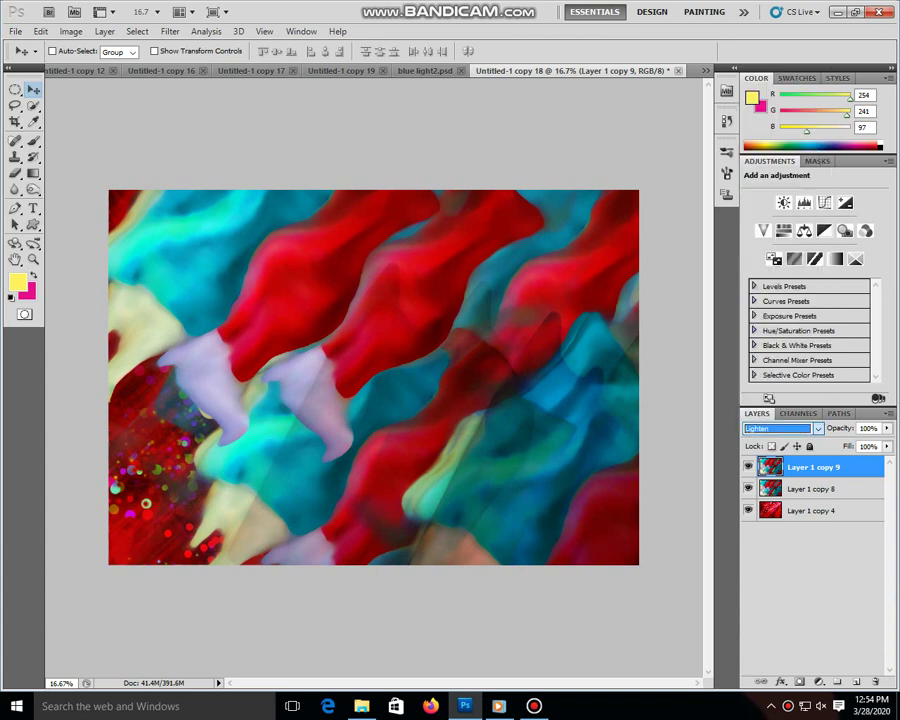
key("ctrl+t")
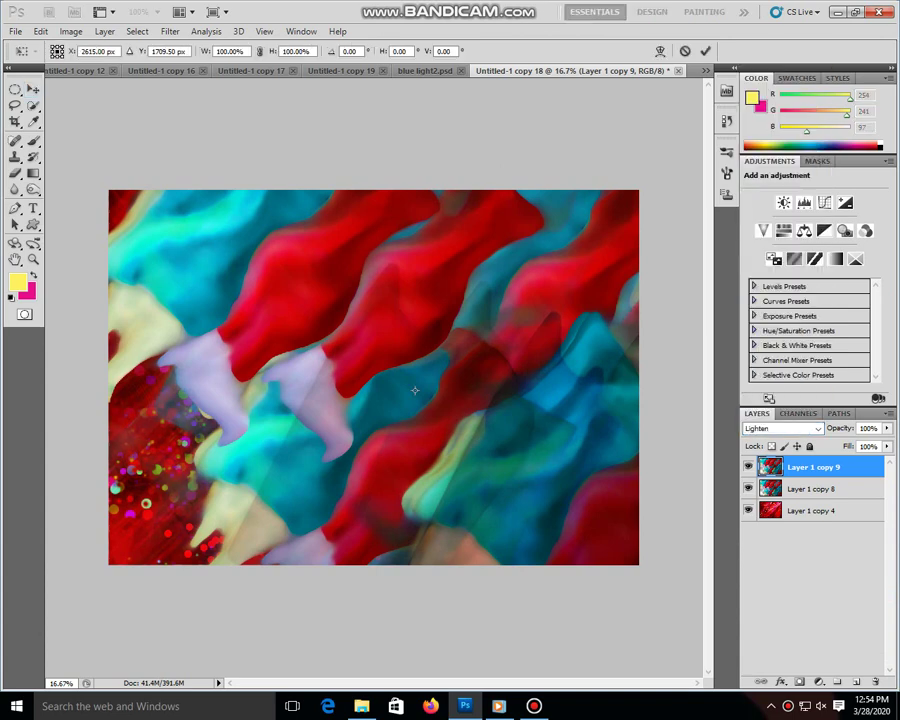
mouse_move(415, 390)
left_mouse_down()
mouse_move(287, 408)
mouse_move(332, 432)
mouse_move(228, 540)
mouse_move(213, 532)
left_mouse_up()
key("Return")
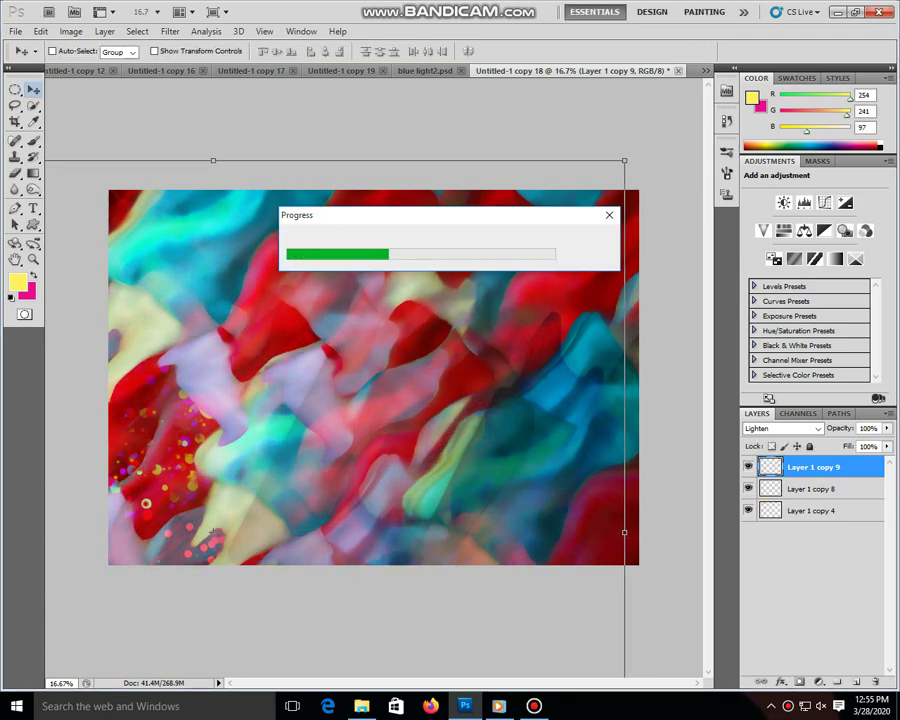
- Duplicate the document and merge all visible layers into one
left_click(71, 31)
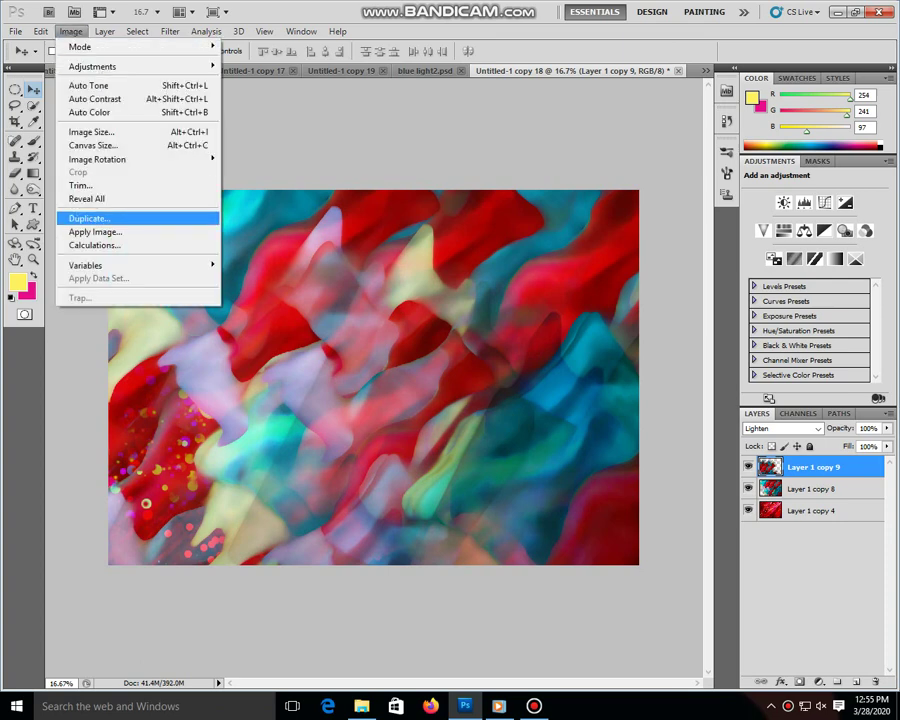
left_click(124, 216)
key("Return")
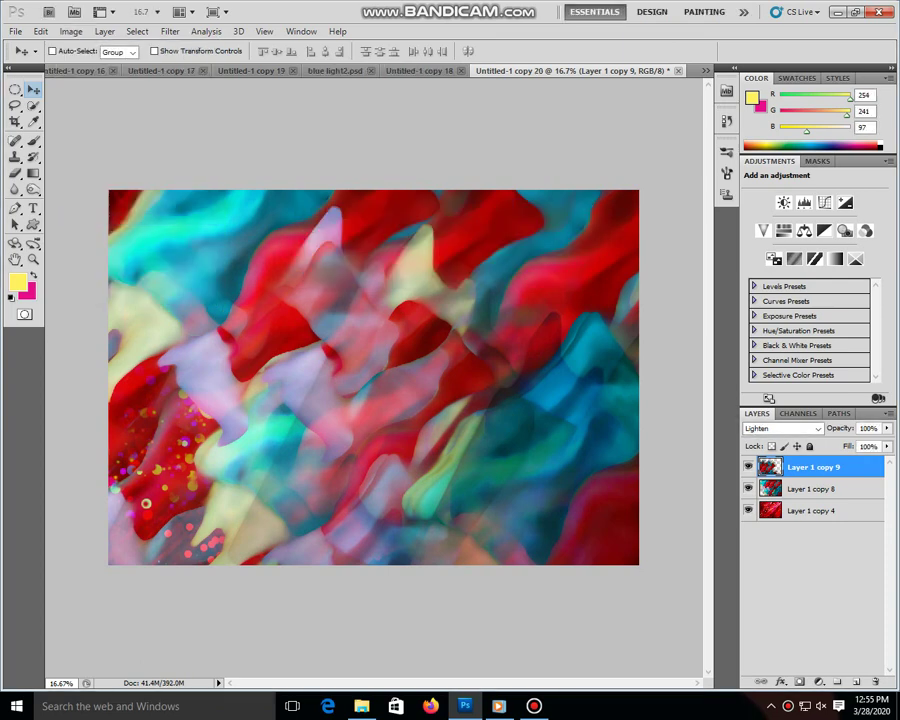
key("ctrl+shift+e")
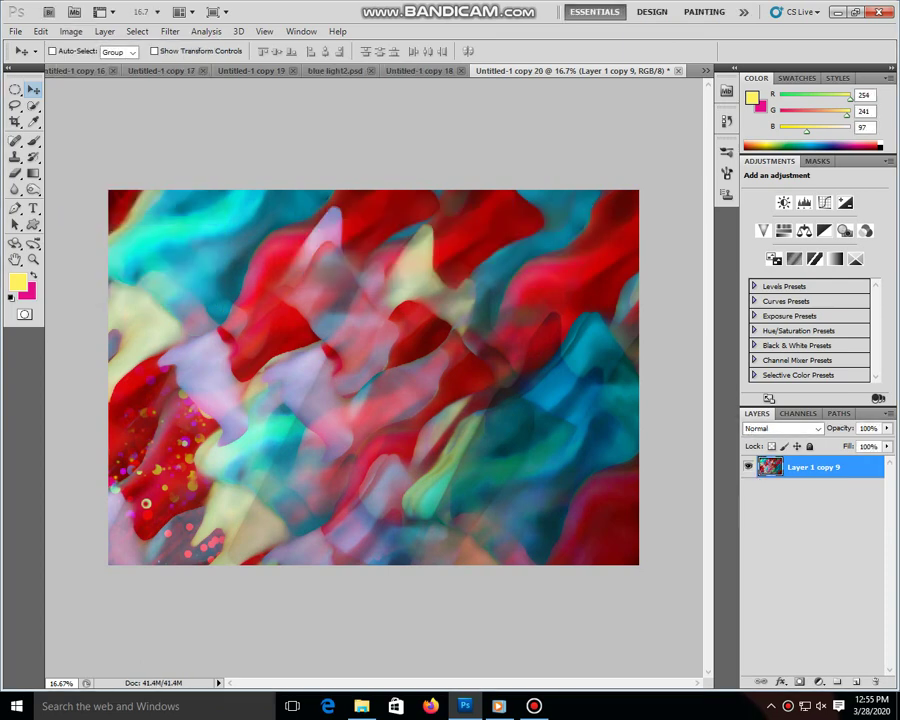
- Duplicate the merged layer and darken its midtones to 0.72 with Levels
key("ctrl+j")
key("ctrl+l")
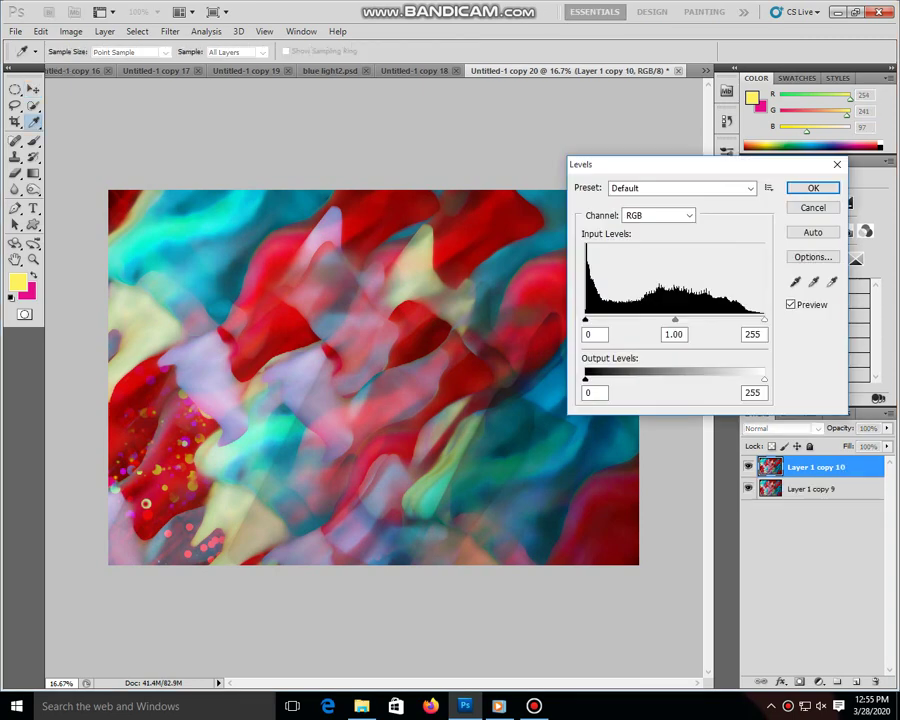
left_click_drag(672, 319, 697, 319)
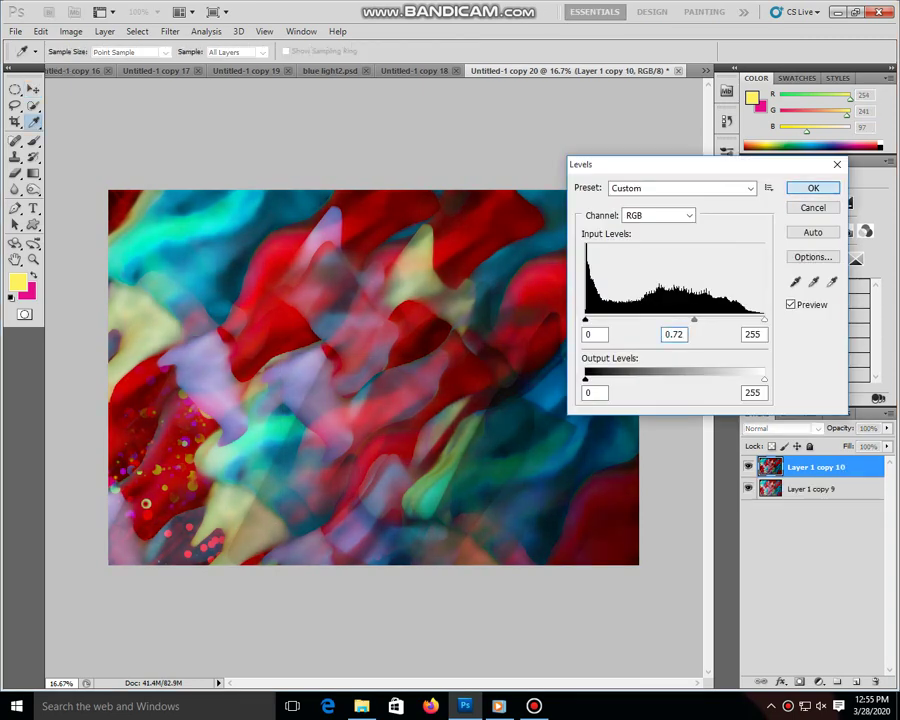
key("Return")
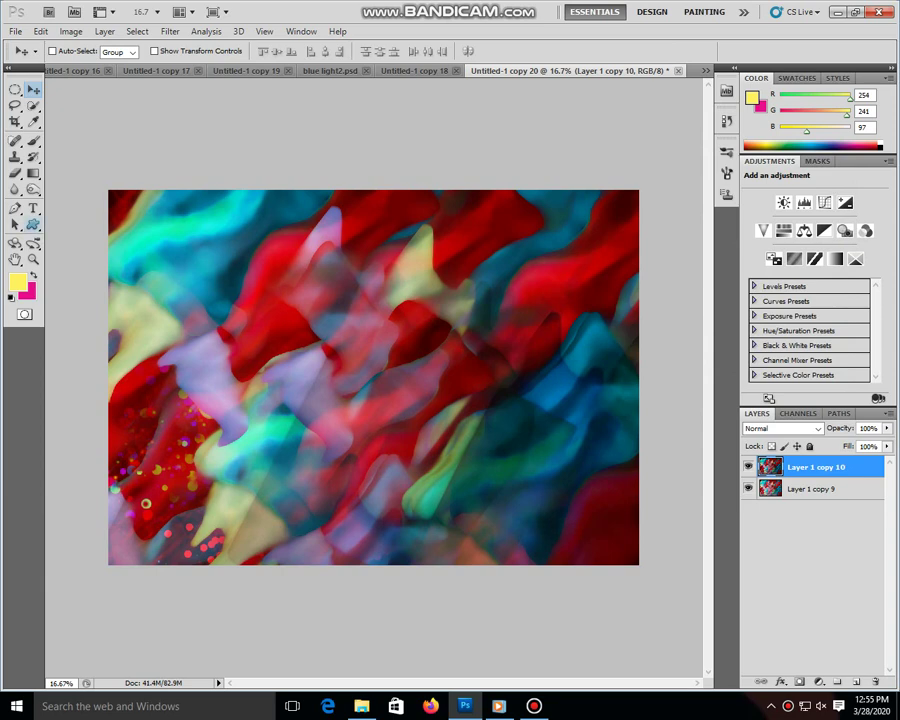
left_click(33, 188)
- Choose the Dodge tool and lighten the lavender, green-yellow and blue areas
right_click(33, 188)
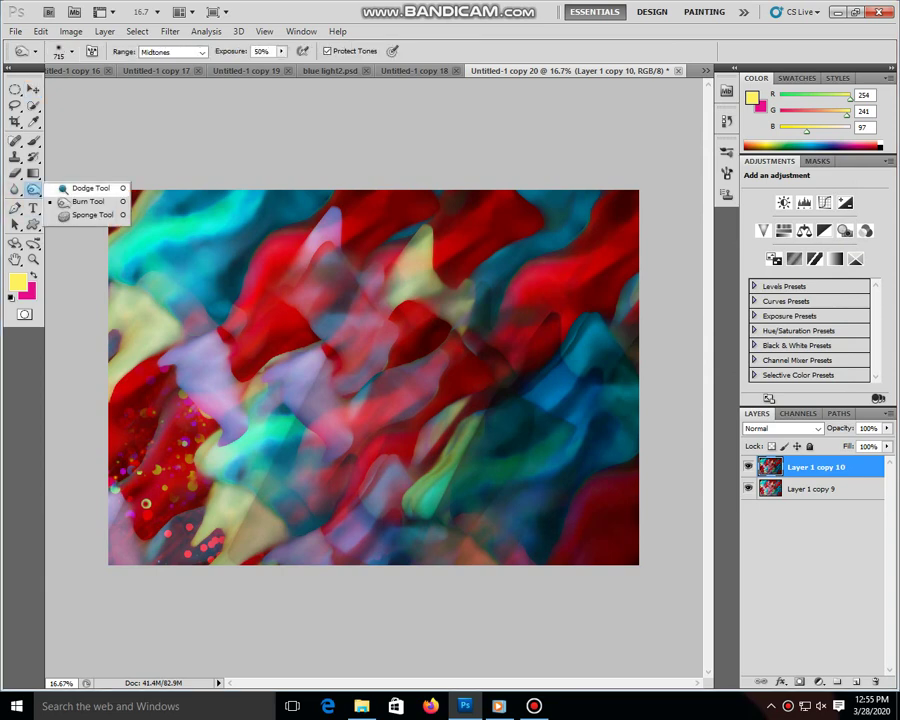
left_click(80, 188)
right_click(317, 319)
key("Escape")
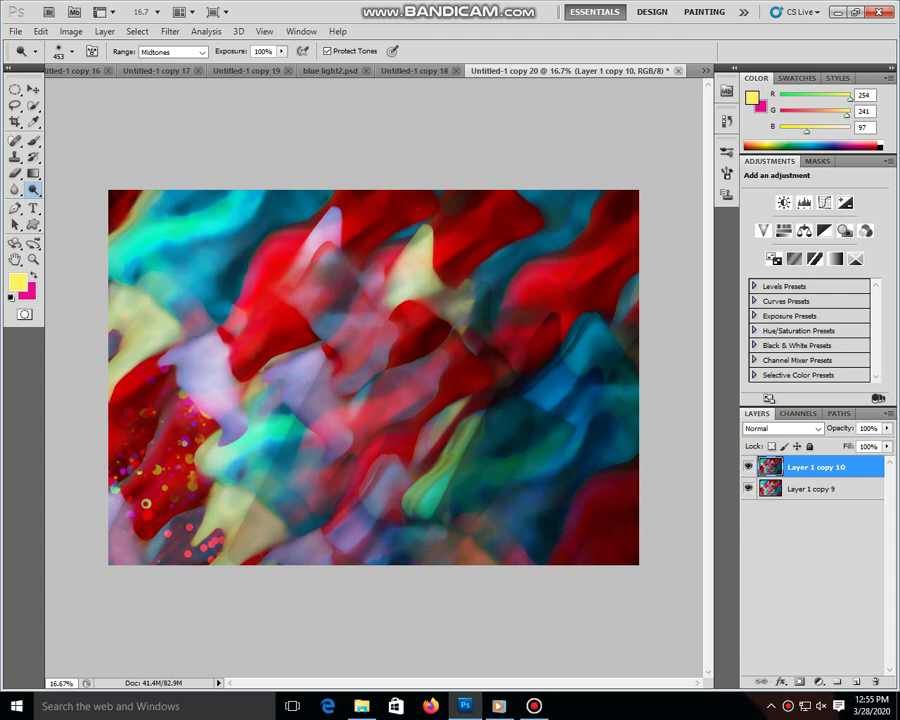
left_click(206, 376)
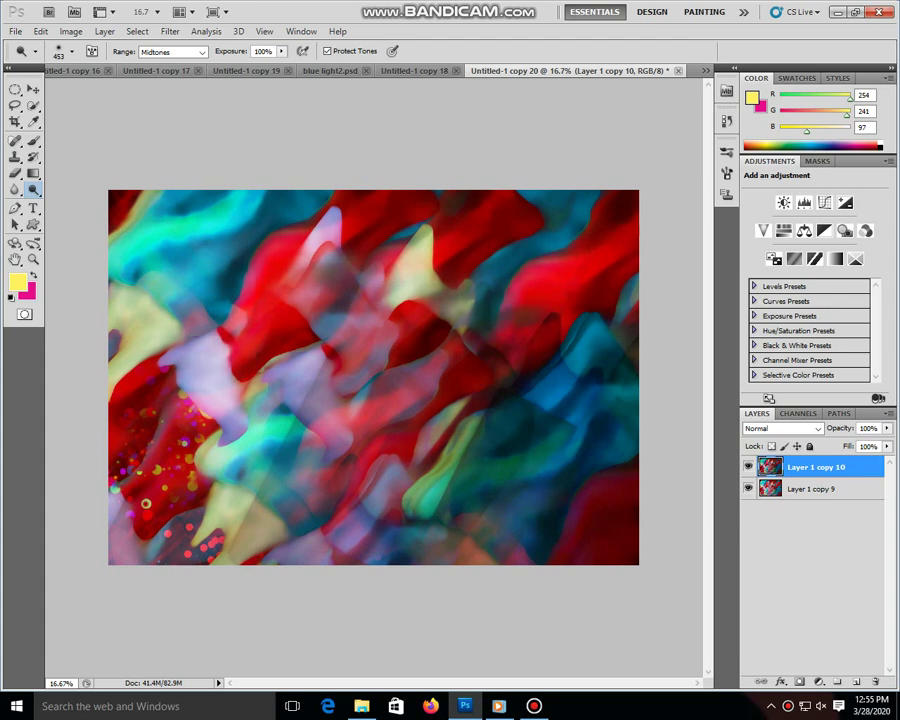
left_click(435, 487)
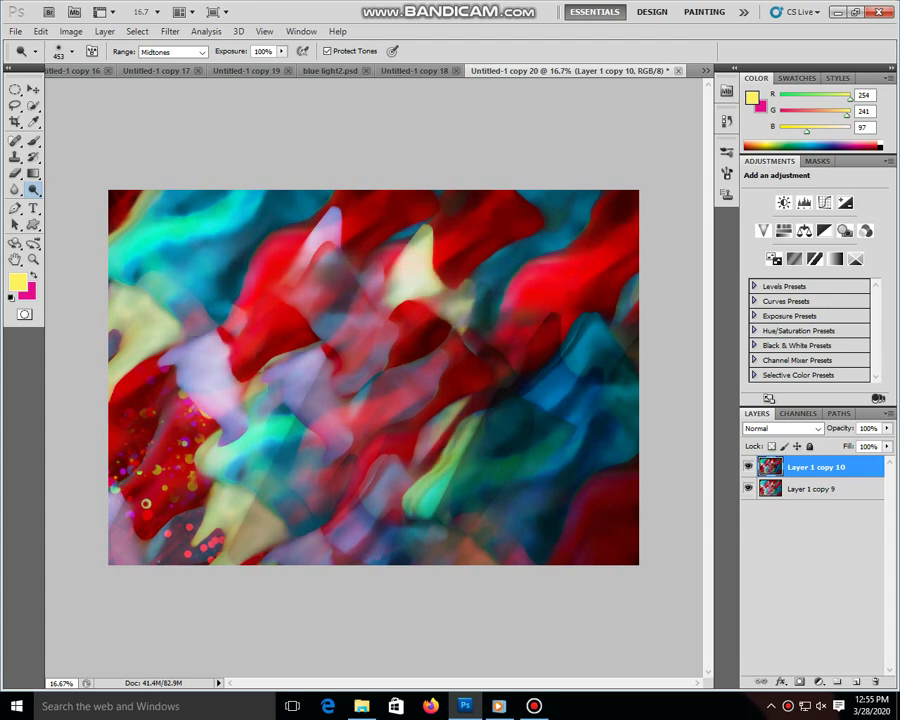
left_click(588, 358)
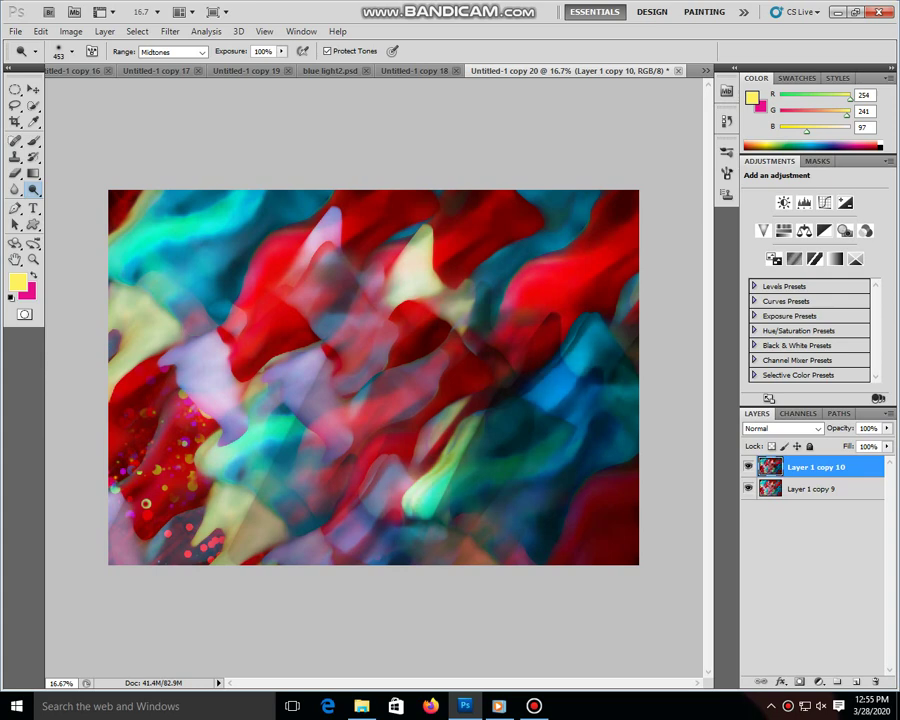
- Reduce the dodge brush to 288 px and brighten a cream shape
right_click(566, 458)
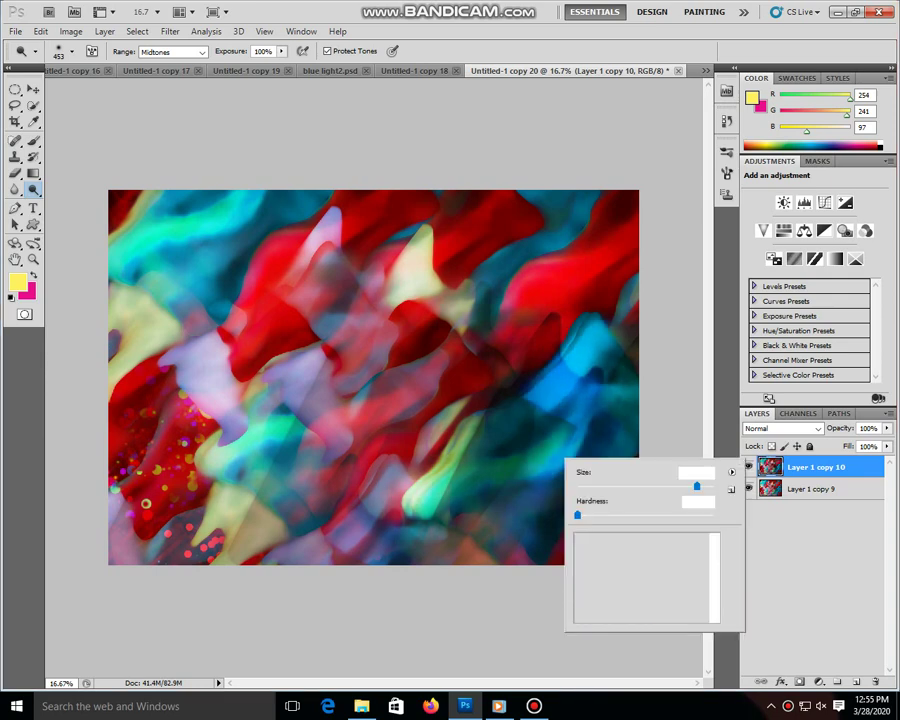
left_click_drag(697, 486, 685, 486)
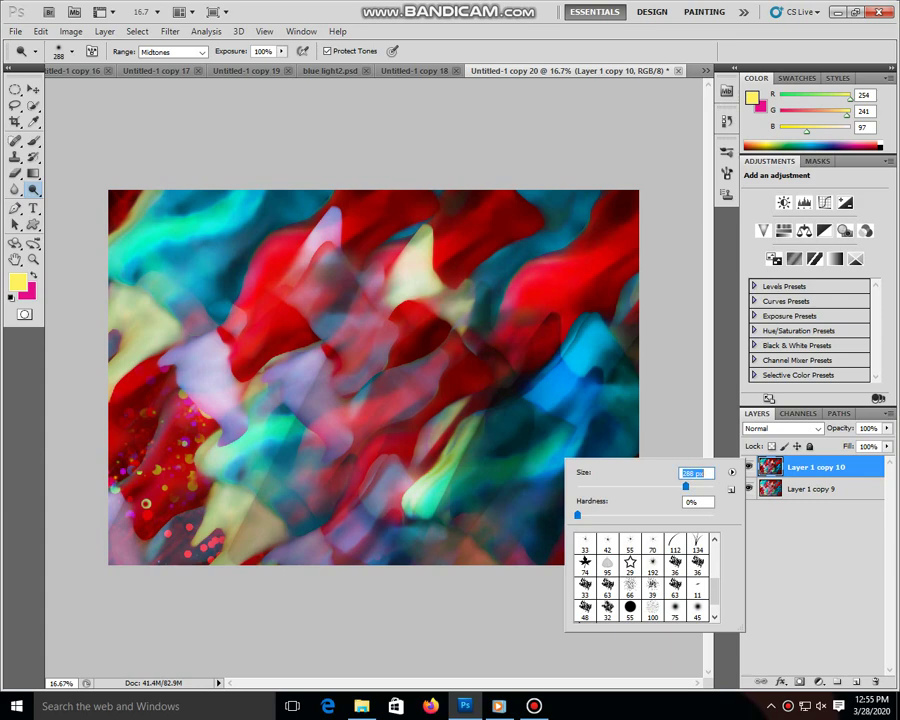
key("Return")
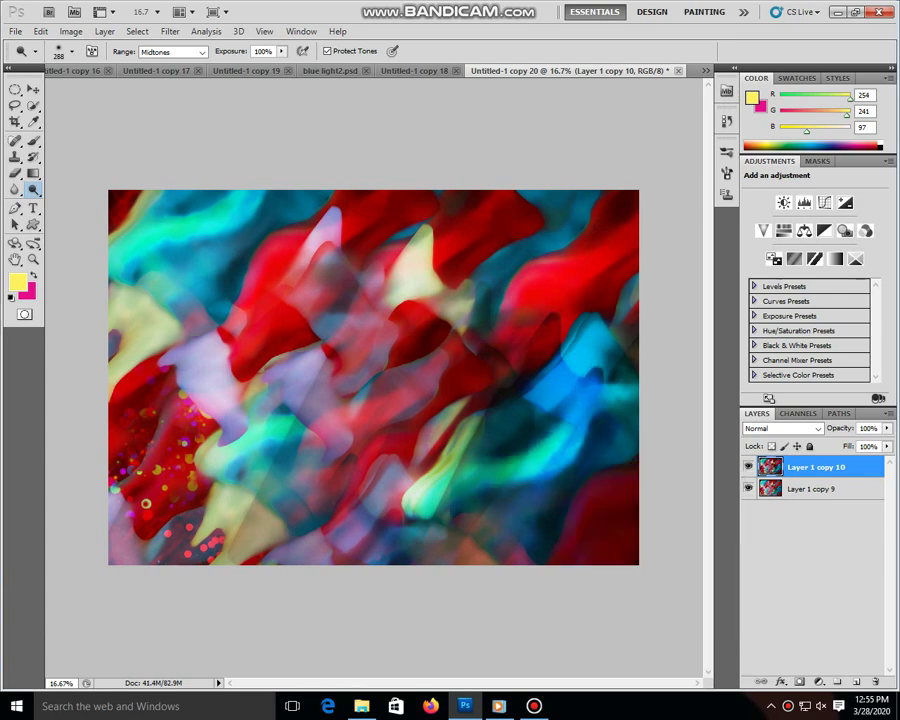
key("Delete")
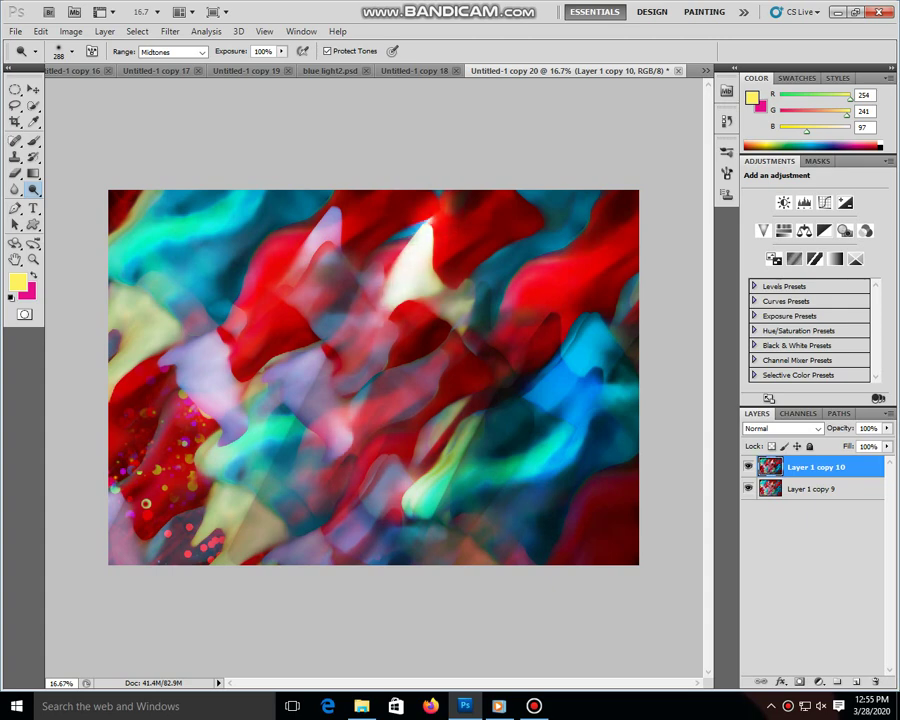
left_click(338, 443)
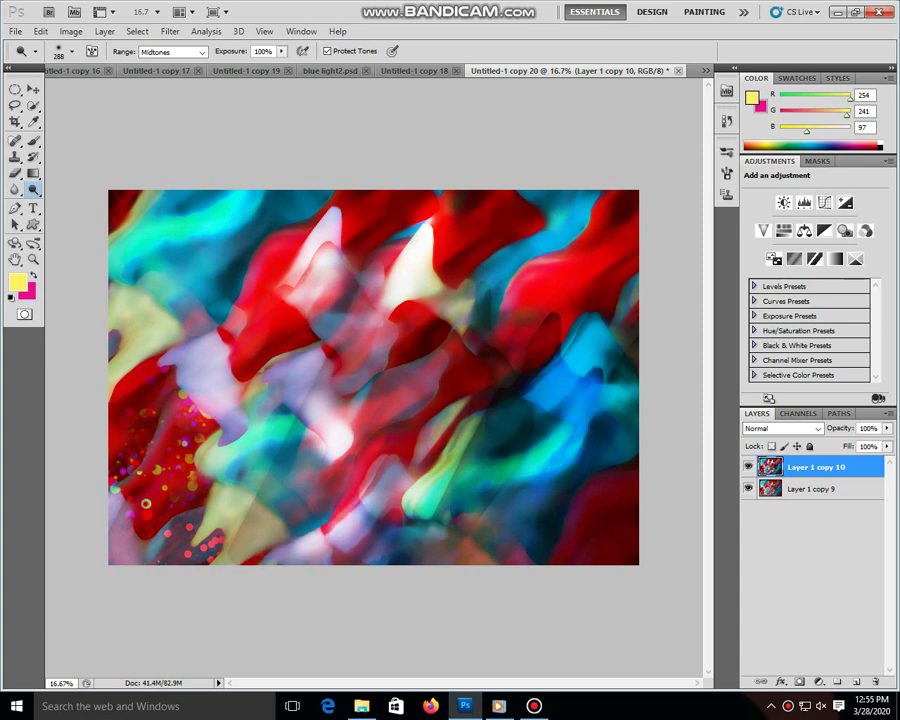
- Dodge the lavender shapes along the left edge and bottom left
left_click_drag(145, 318, 146, 372)
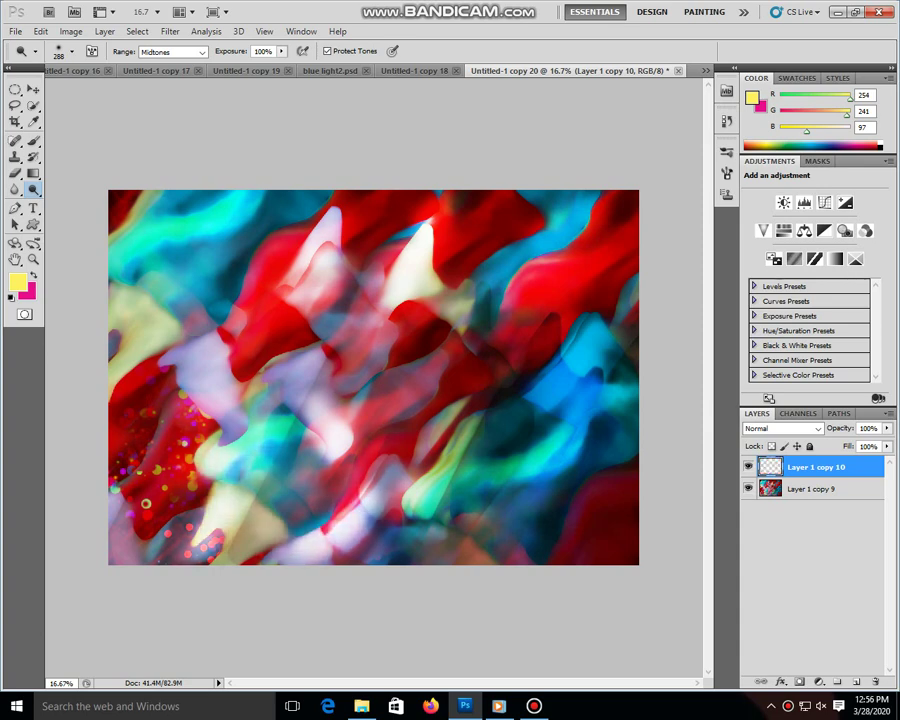
left_click_drag(146, 372, 200, 545)
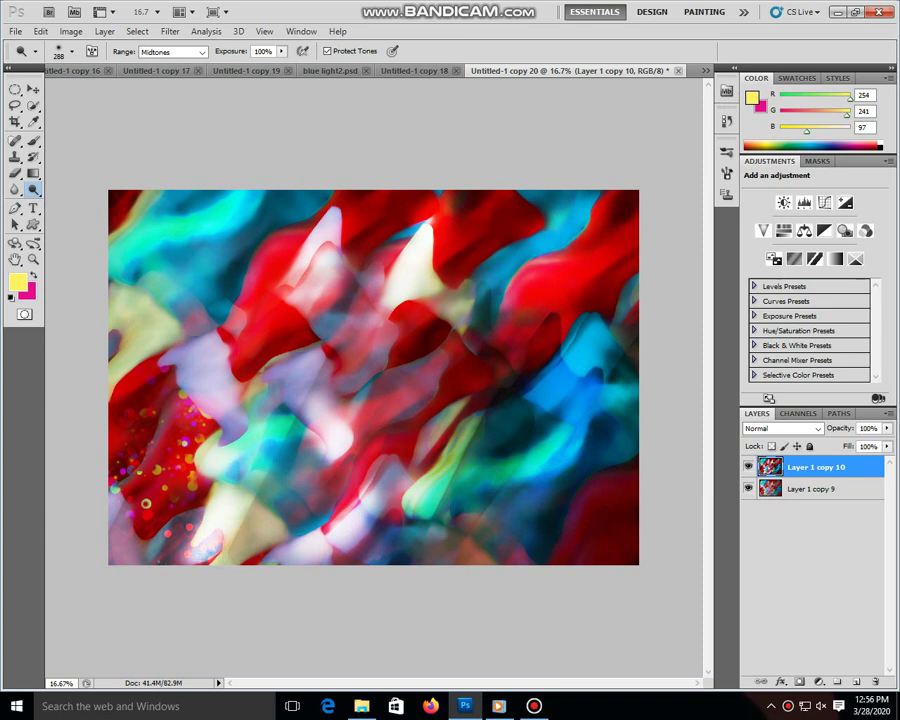
mouse_move(175, 350)
left_mouse_down()
mouse_move(115, 262)
mouse_move(108, 283)
left_mouse_up()
right_click(340, 381)
key("Escape")
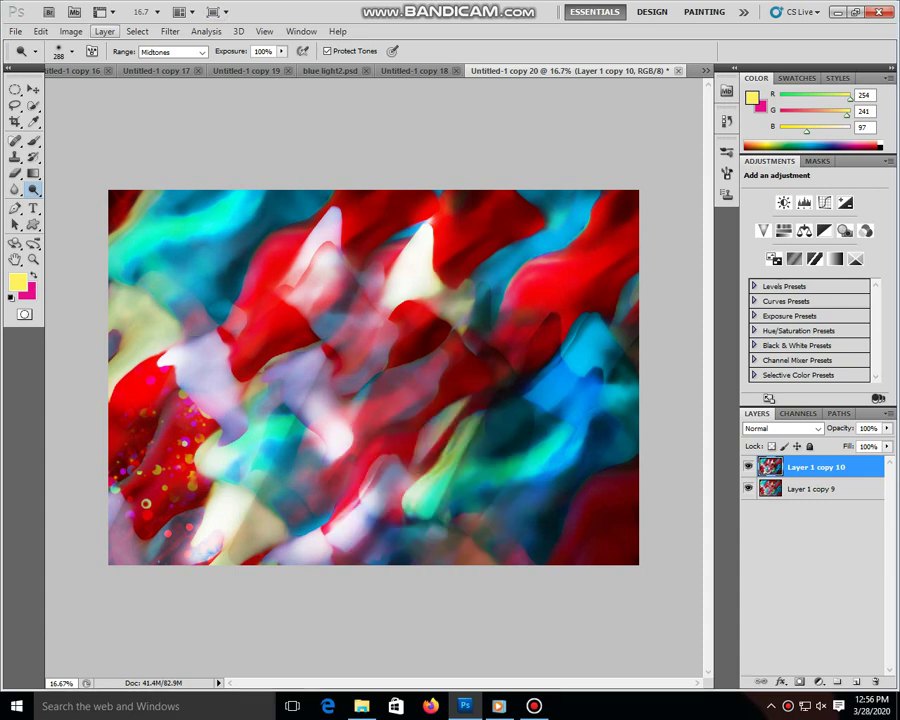
left_click(104, 31)
mouse_move(71, 31)
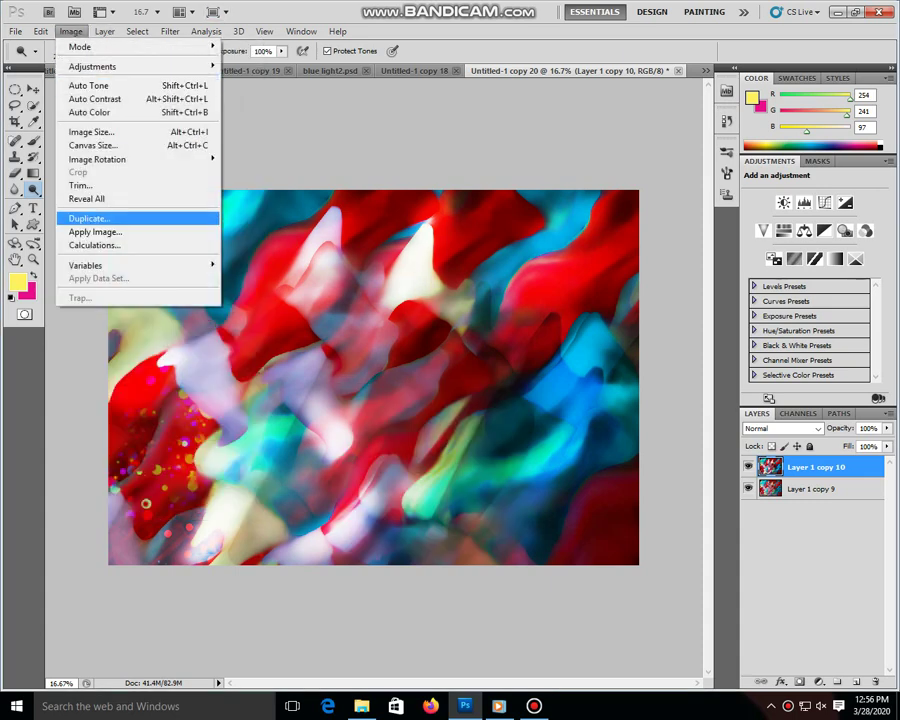
- Duplicate the artwork into a new document and switch to the Brush tool
left_click(88, 218)
key("Return")
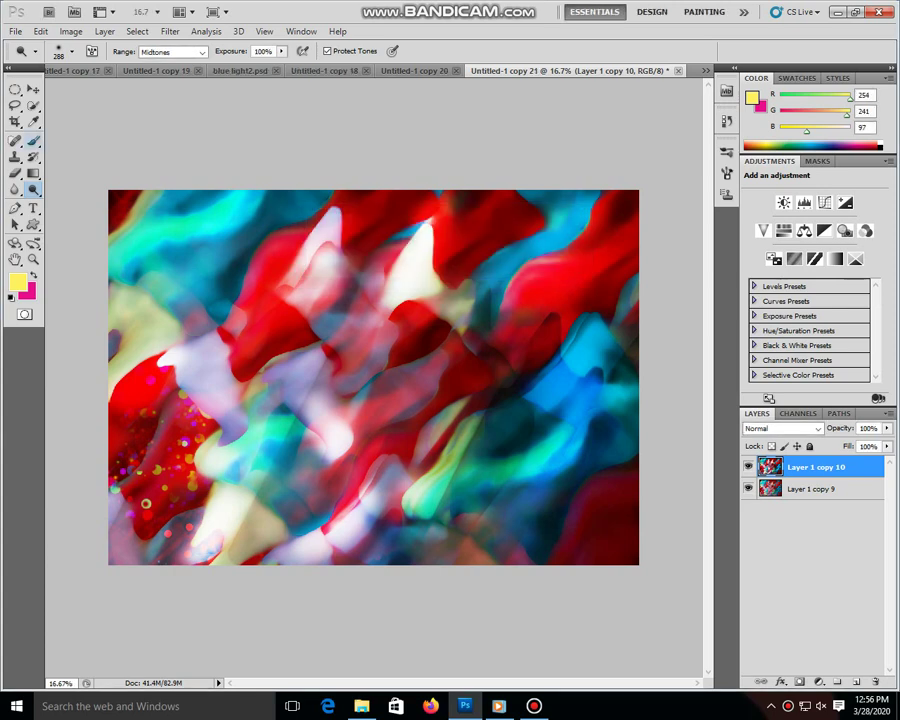
key("b")
right_click(328, 349)
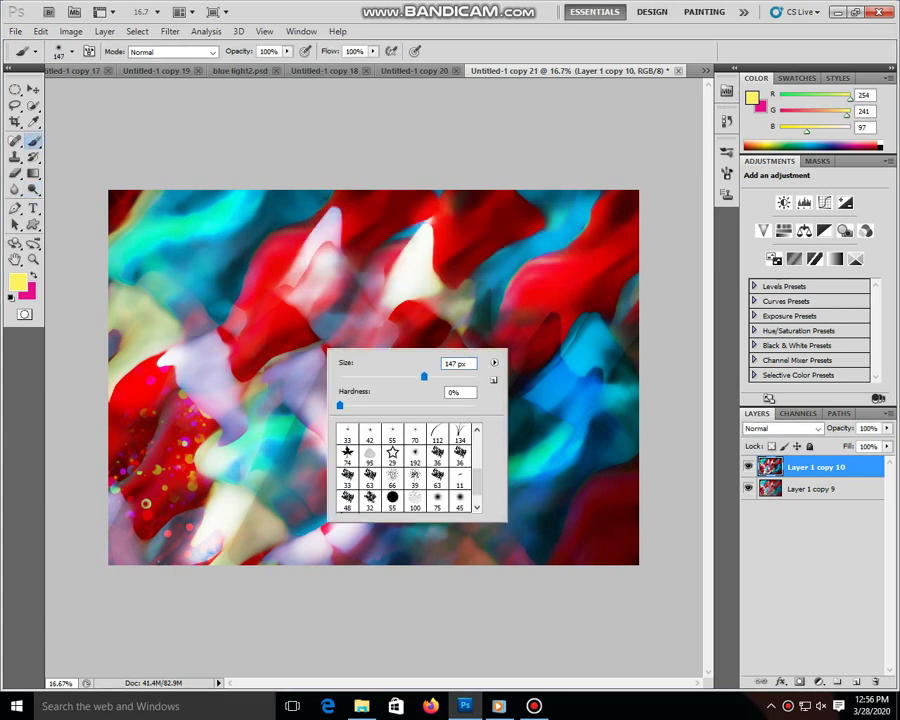
key("Escape")
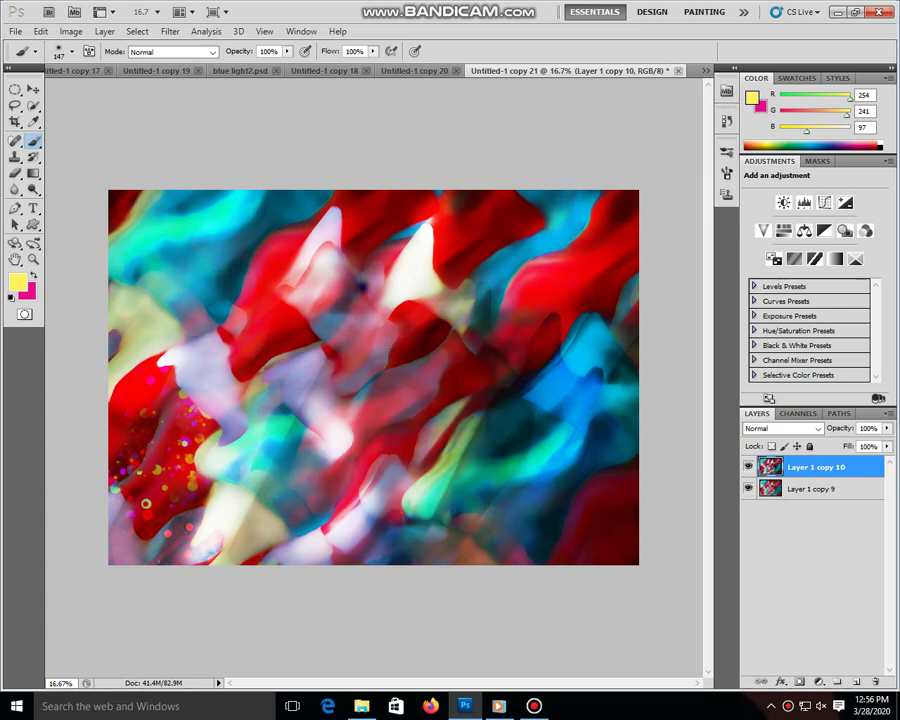
- Add a new empty layer and set the brush to 422 px with a harder edge
key("ctrl+shift+n")
key("Return")
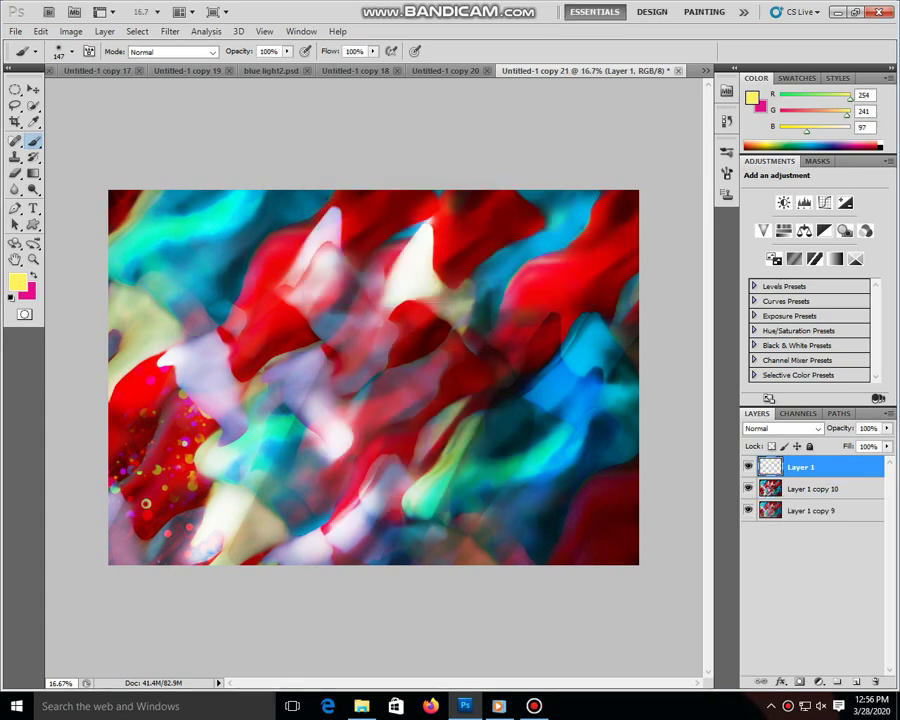
right_click(505, 302)
left_click_drag(600, 328, 633, 328)
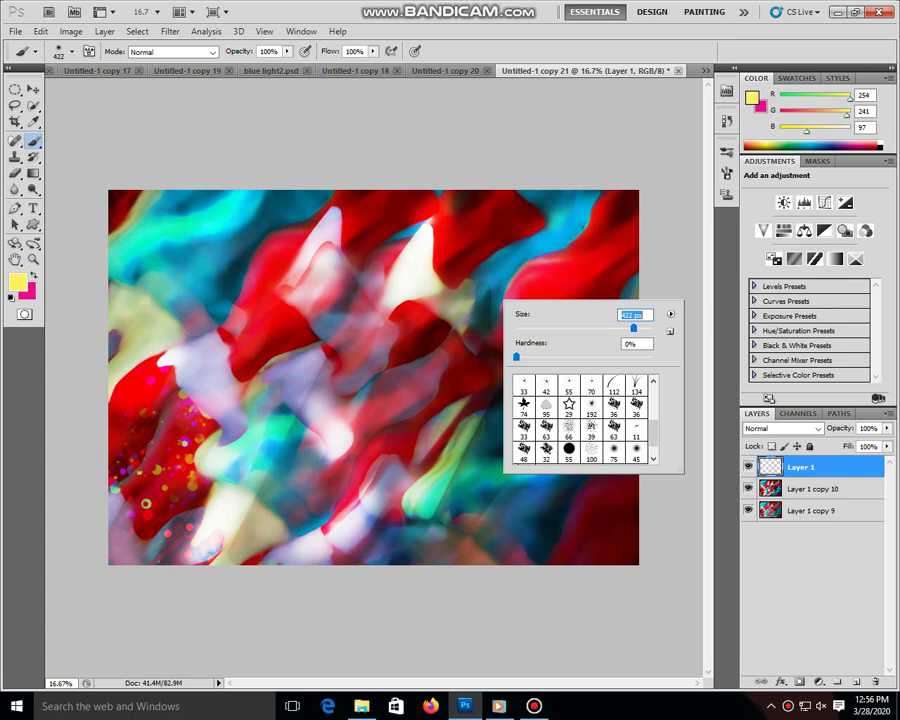
left_click_drag(533, 356, 599, 356)
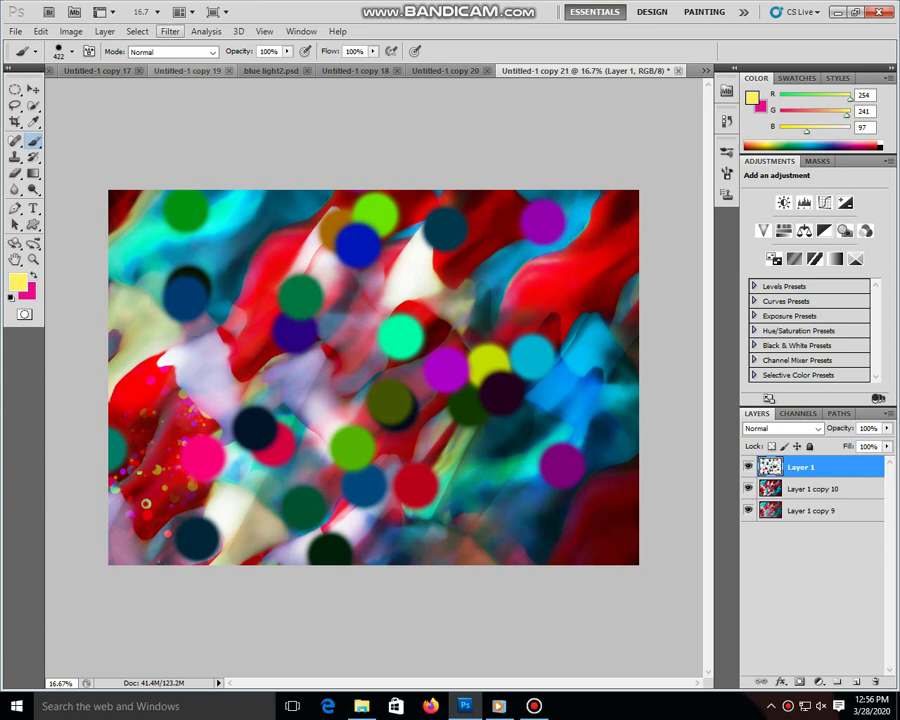
left_click(170, 31)
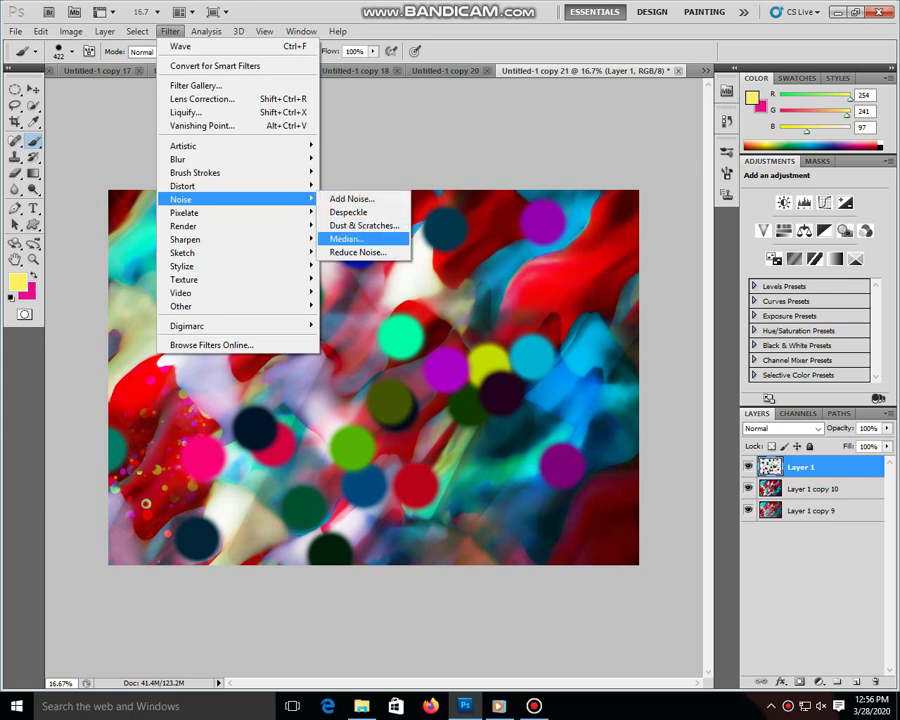
- Apply a Median noise filter with an 84-pixel radius to Layer 1
left_click(345, 239)
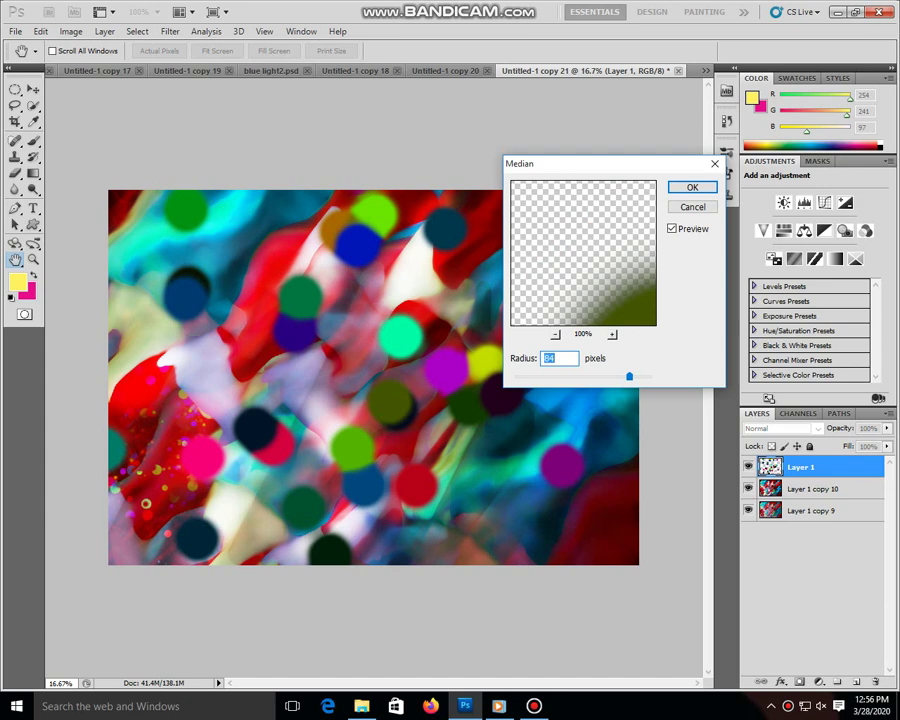
key("Return")
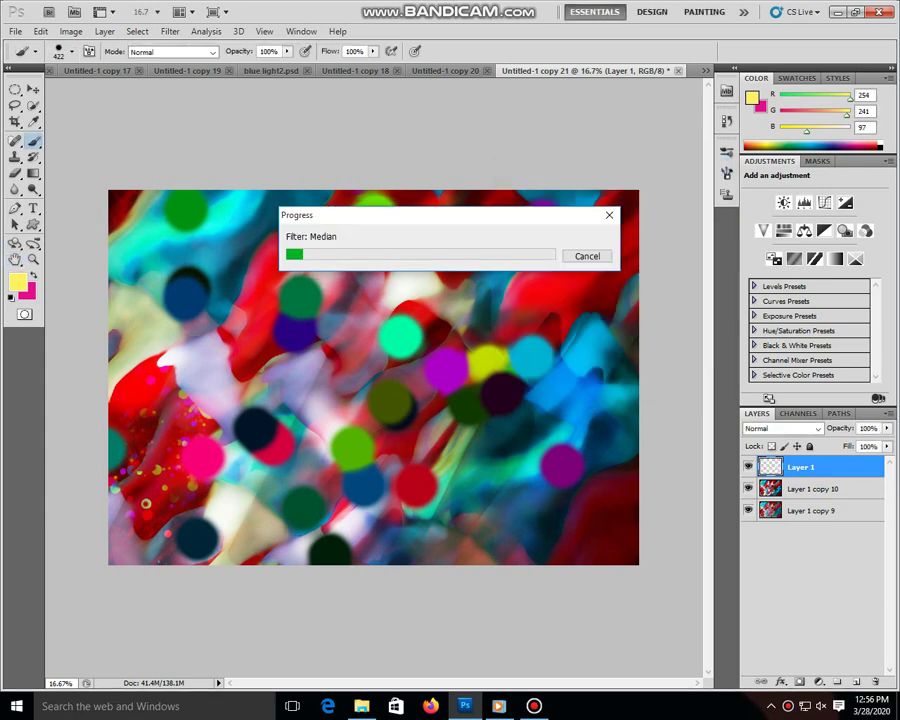
left_click(534, 706)
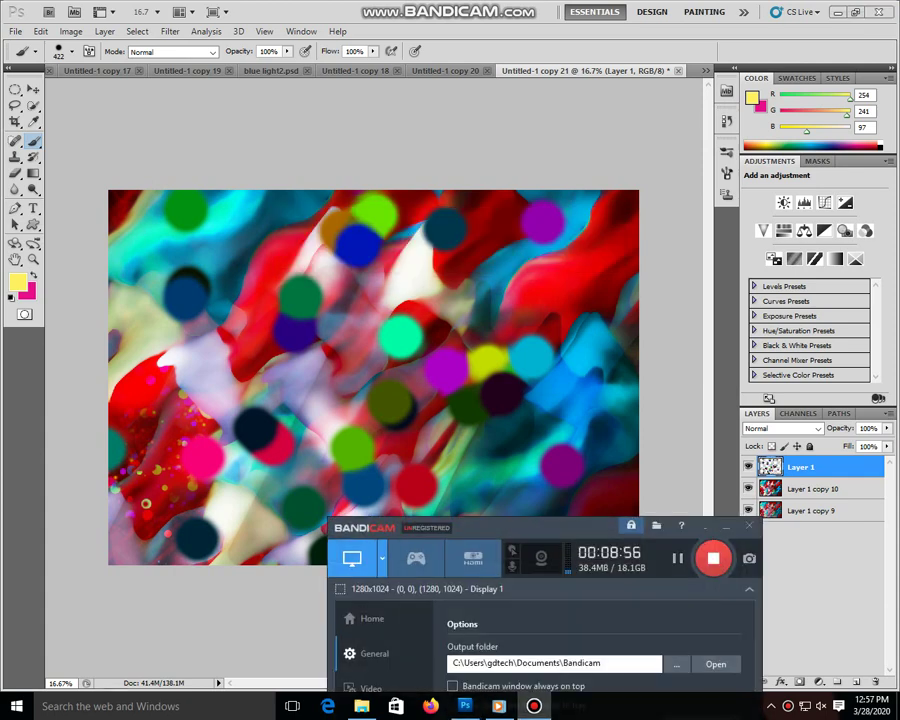
left_click(534, 706)
- Set the dot layer's blend mode to Lighten after trying Color Burn, then duplicate it as Layer 1 copy
left_click(748, 467)
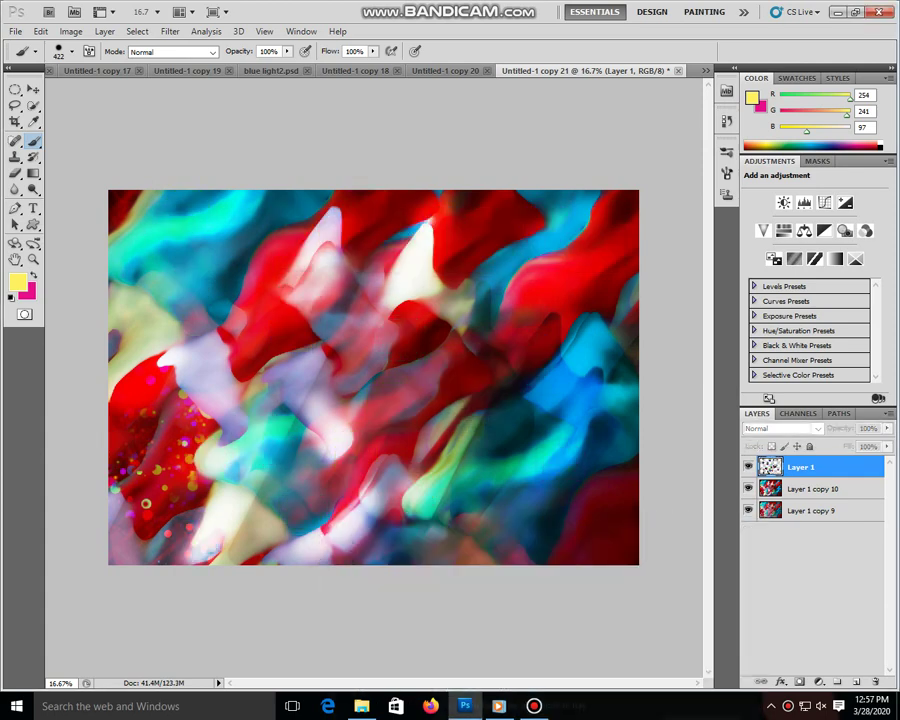
left_click(782, 428)
left_click(762, 123)
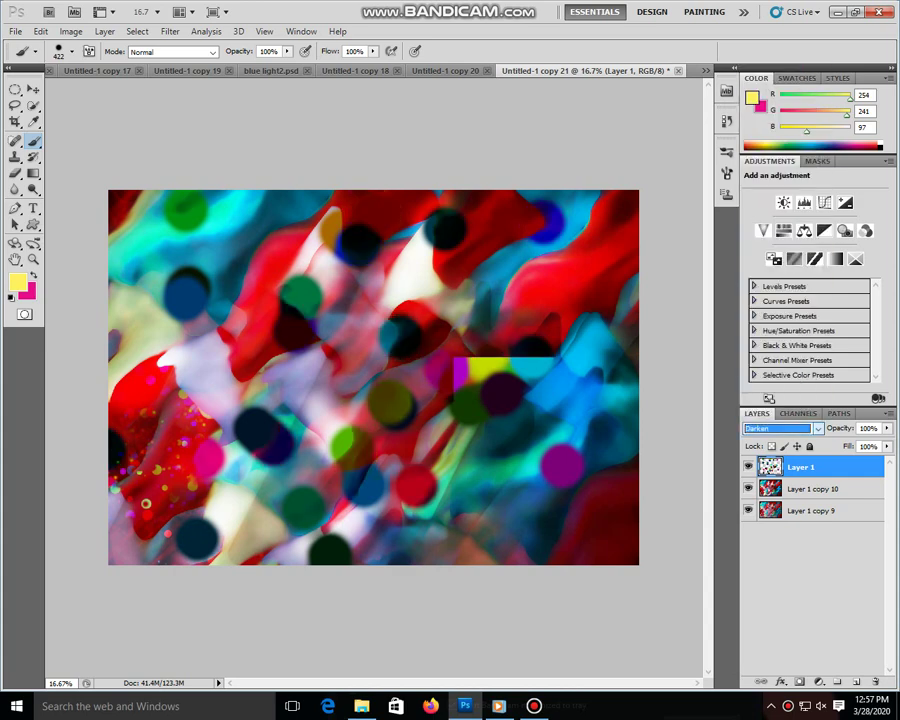
key("Down")
key("Down")
key("Down")
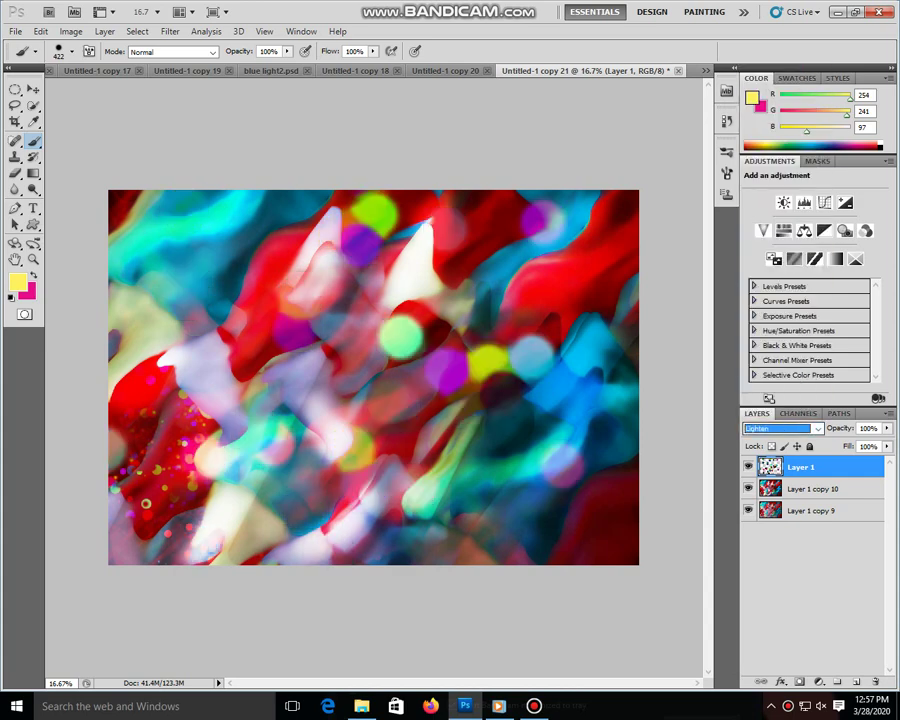
key("v")
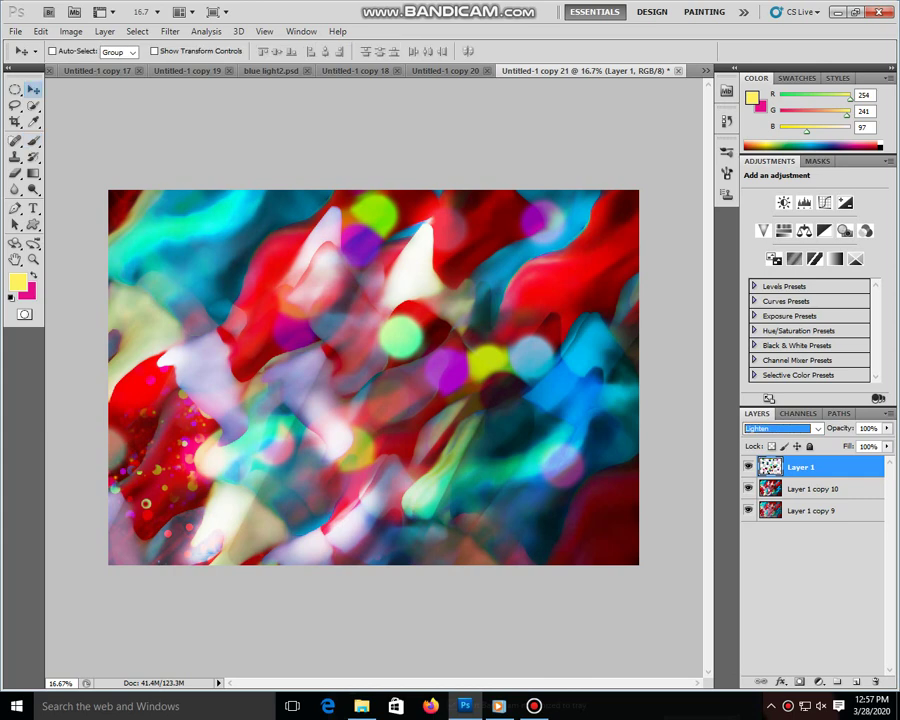
key("ctrl+j")
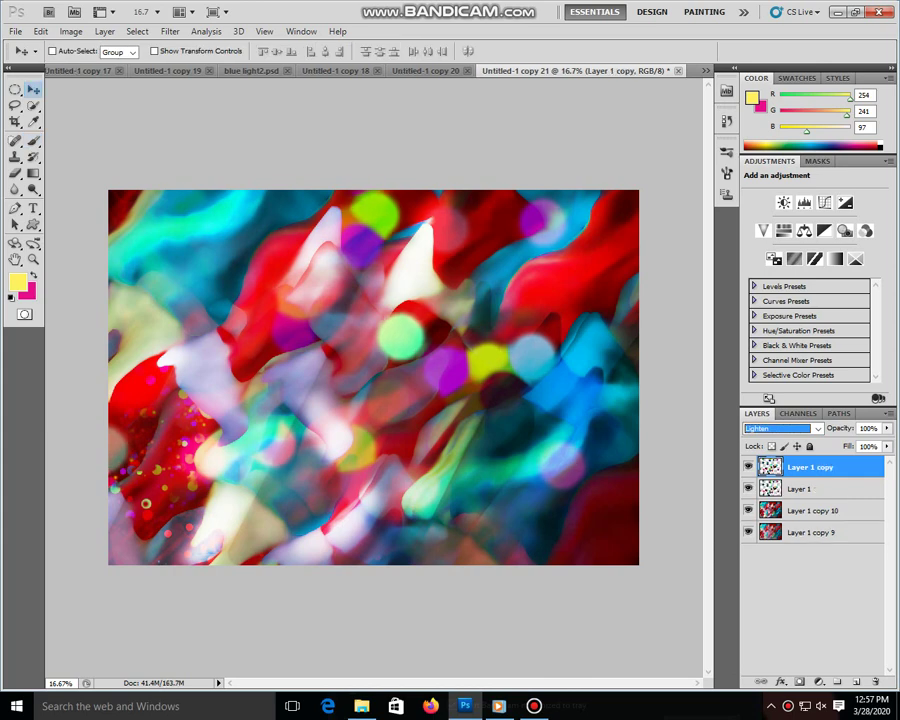
- Scale Layer 1 copy up to about 131% around its centre
key("ctrl+t")
left_click_drag(592, 565, 666, 622)
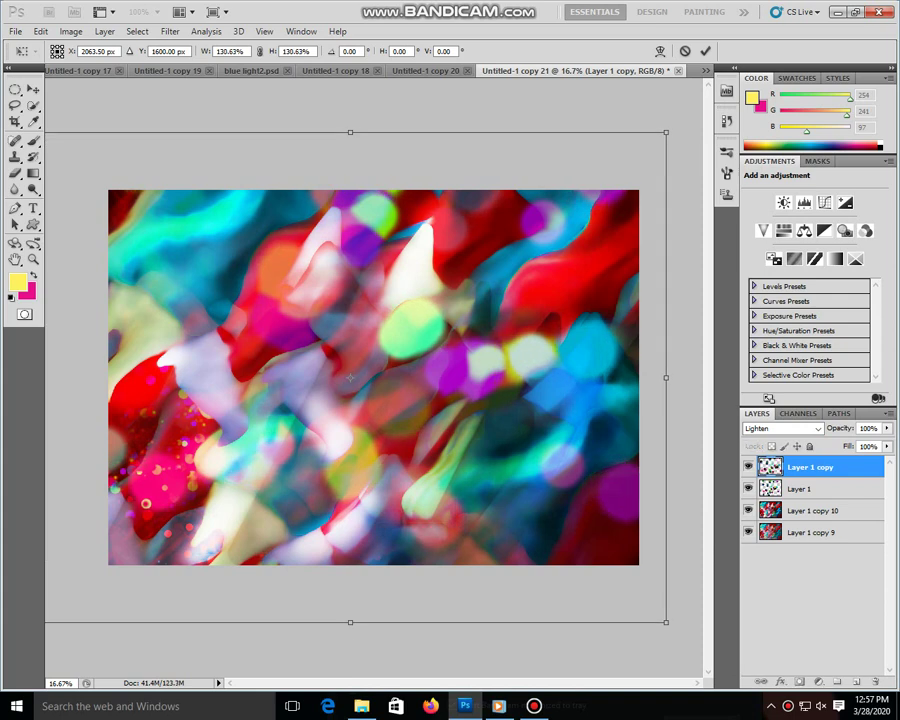
key("Return")
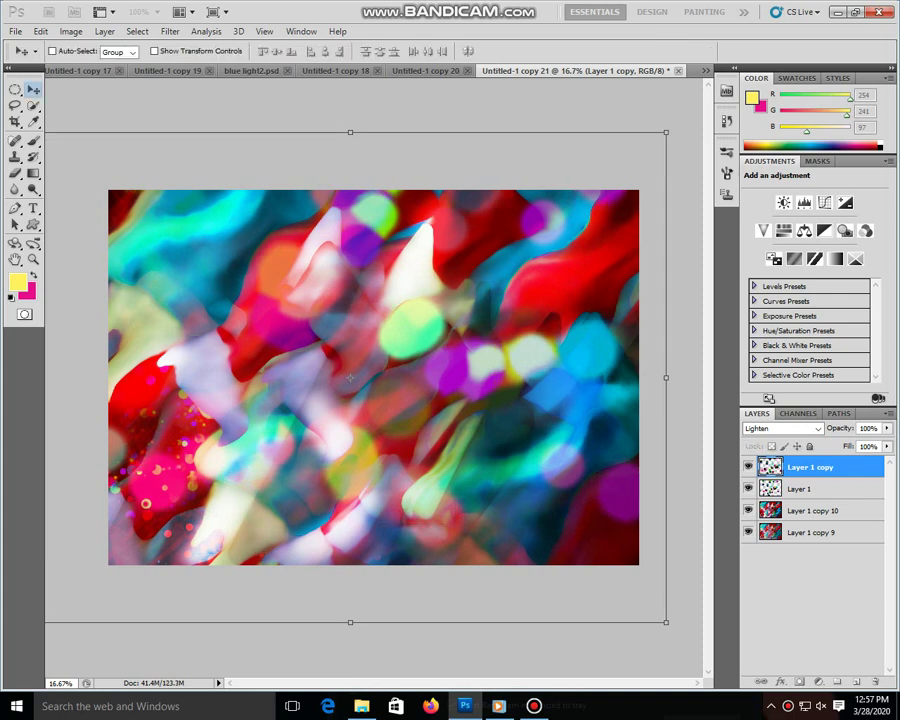
- Duplicate the bokeh layer and shrink the copy to about 20%, moved toward the upper left
key("ctrl+j")
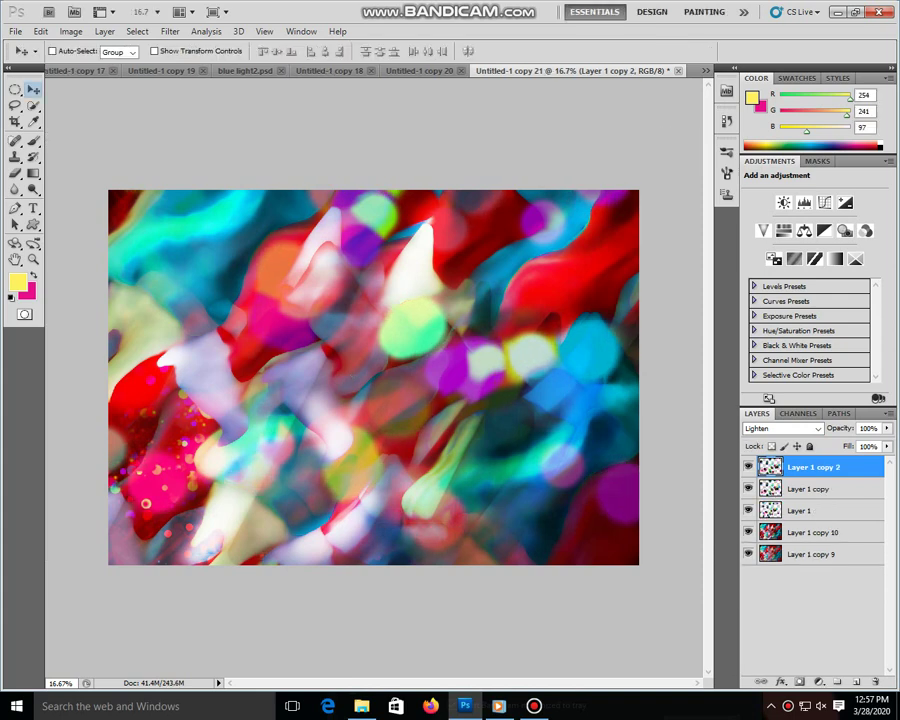
key("ctrl+t")
left_click_drag(666, 622, 479, 479)
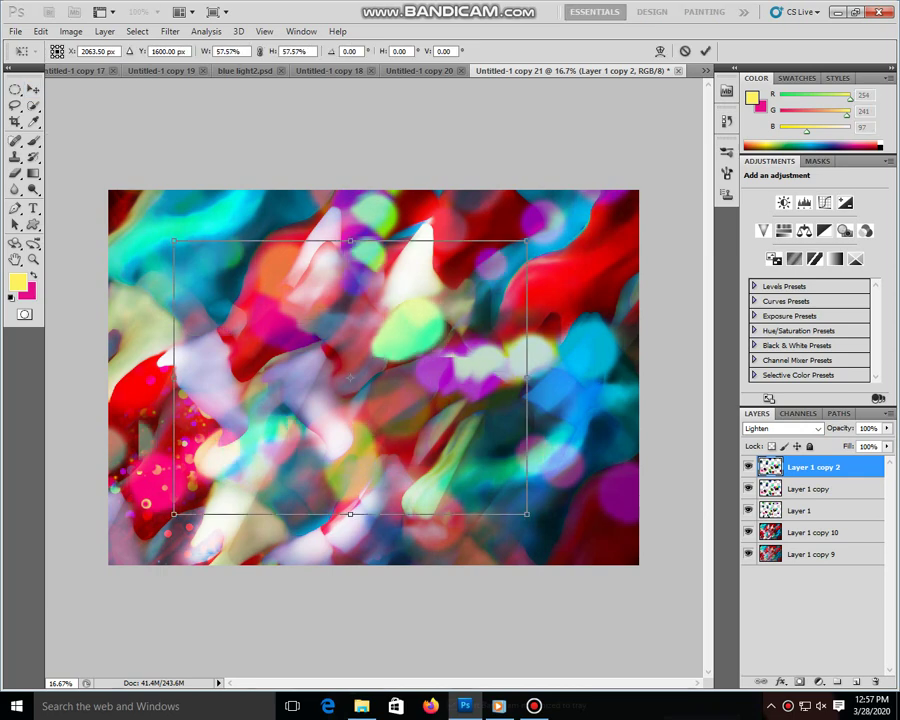
mouse_move(350, 377)
left_mouse_down()
mouse_move(318, 377)
mouse_move(214, 290)
left_mouse_up()
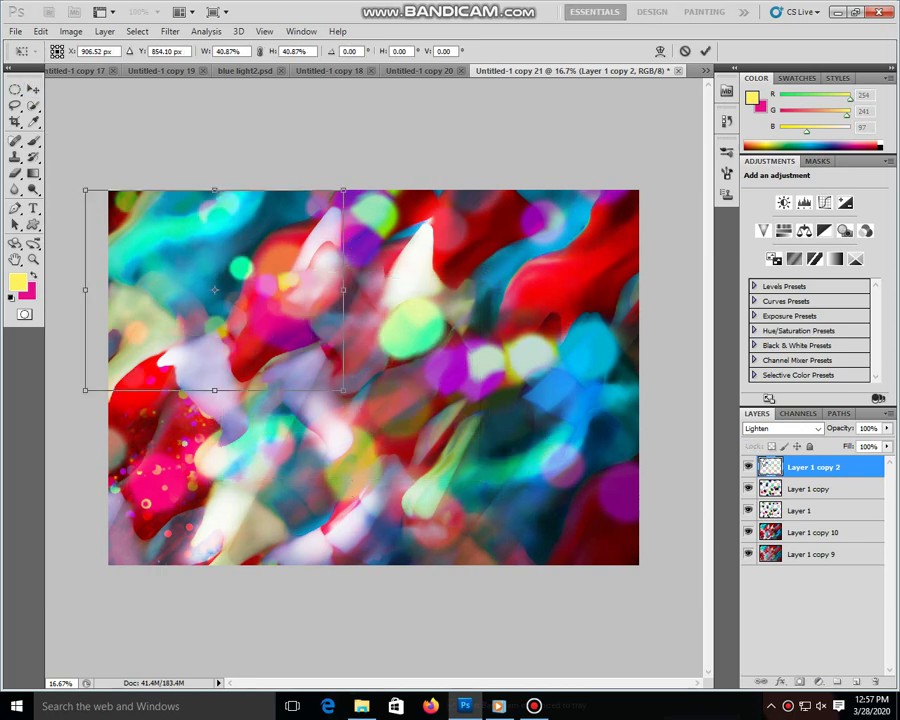
left_click_drag(85, 189, 147, 238)
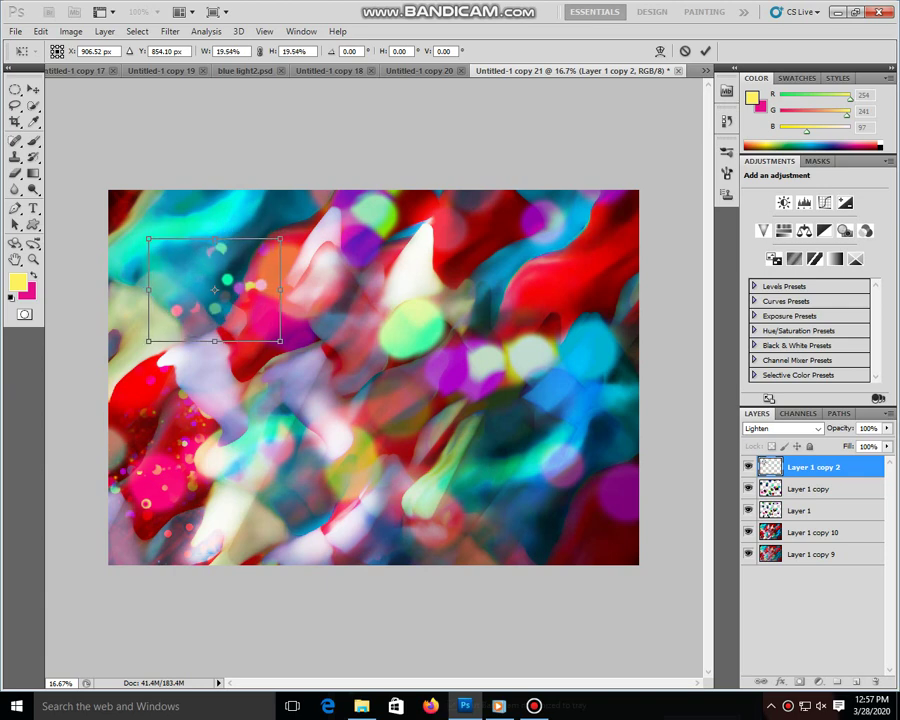
key("Return")
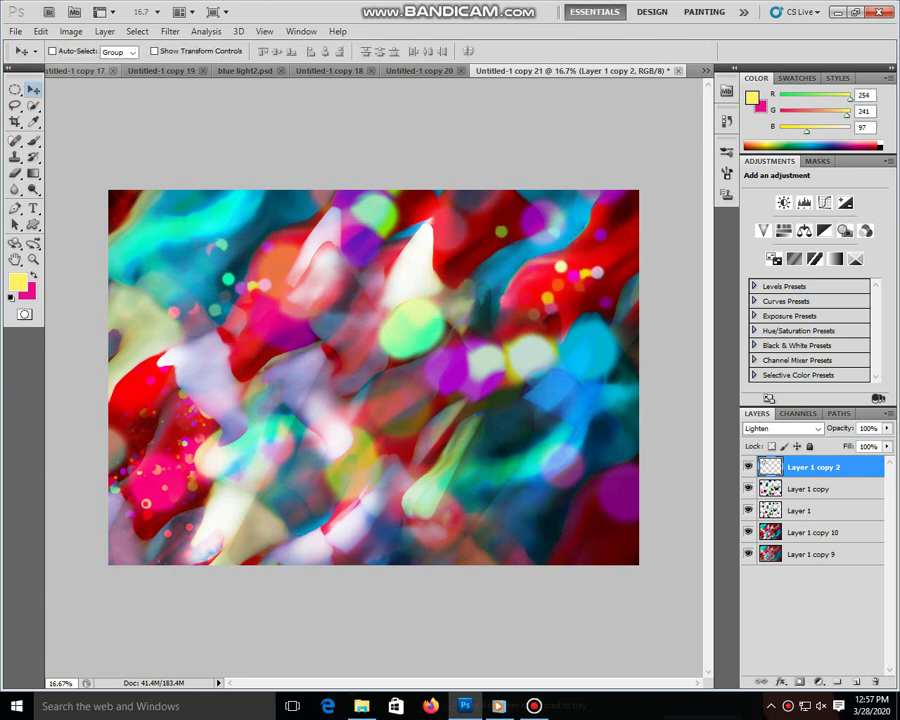
- Make two more copies of the small dots and shrink the latest to about a third
key("ctrl+j")
key("ctrl+j")
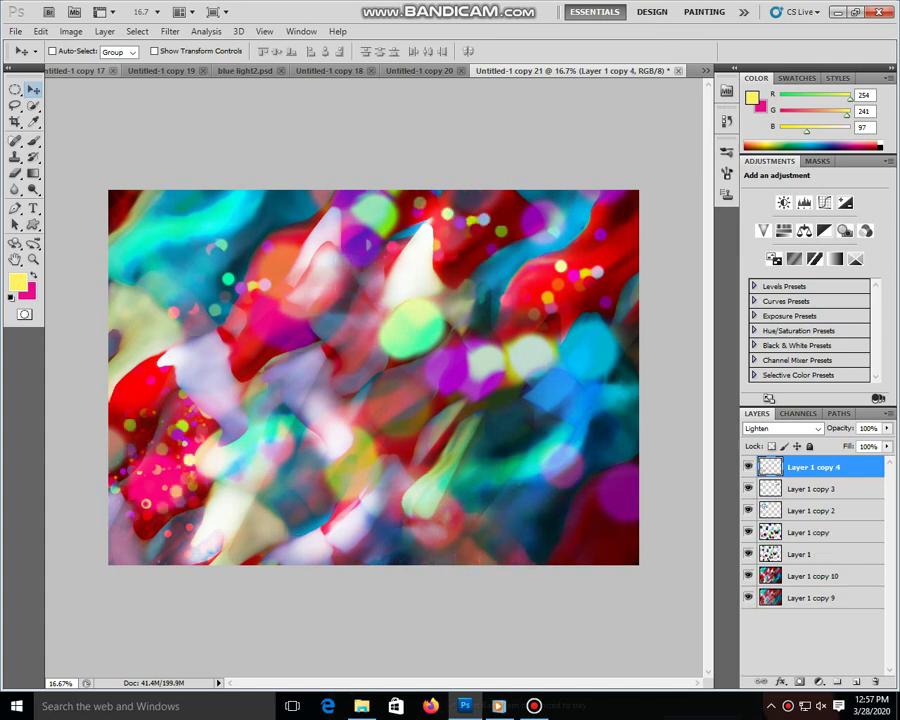
key("ctrl+j")
key("ctrl+j")
key("ctrl+j")
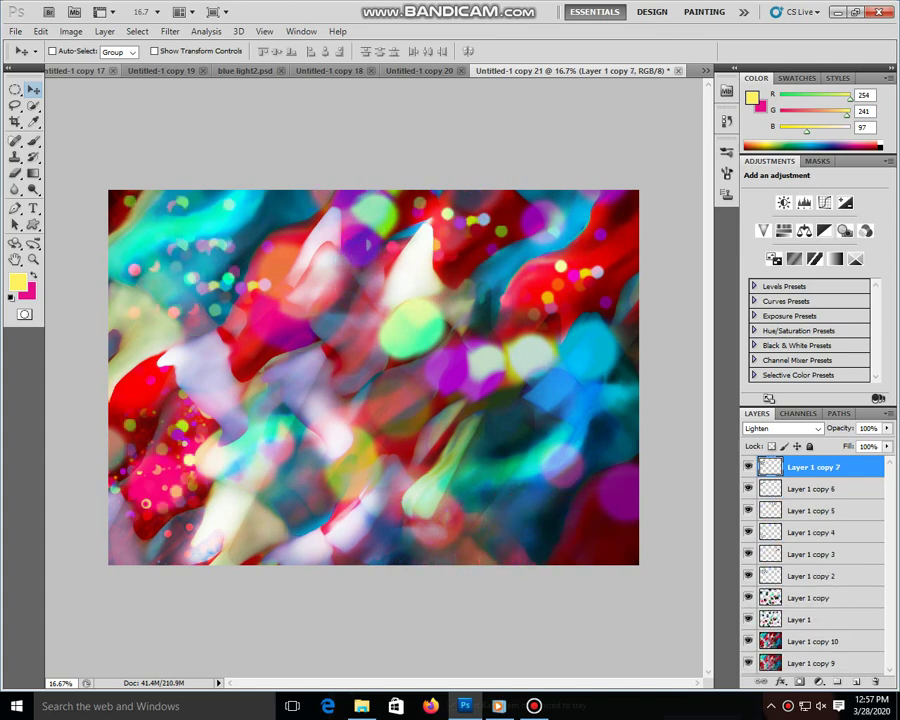
key("ctrl+t")
left_click_drag(240, 340, 197, 307)
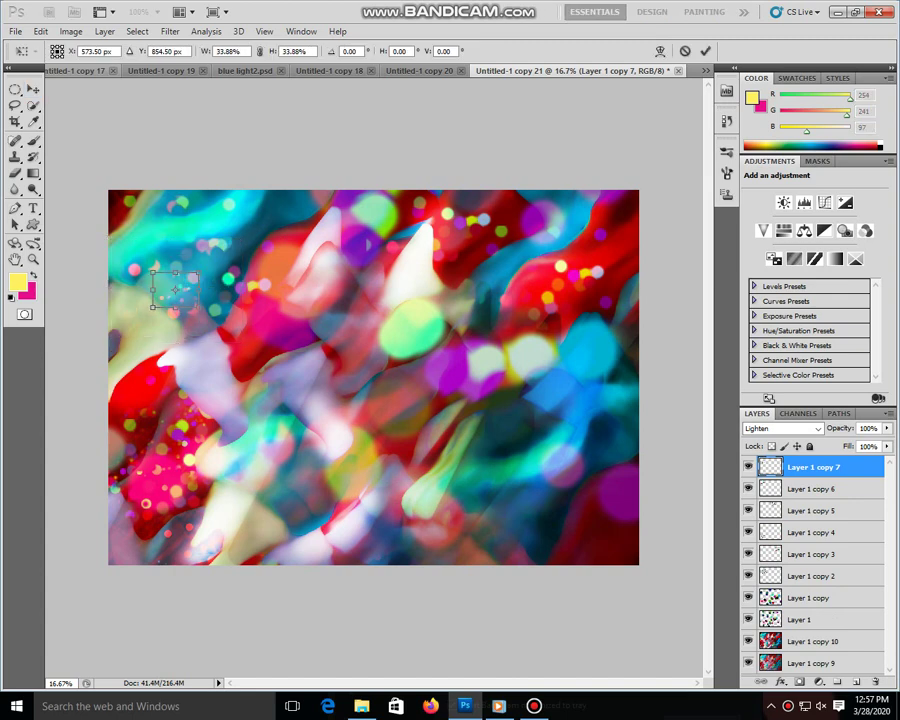
key("Return")
- Add six more copies of the small sparkle dot layer
key("ctrl+j")
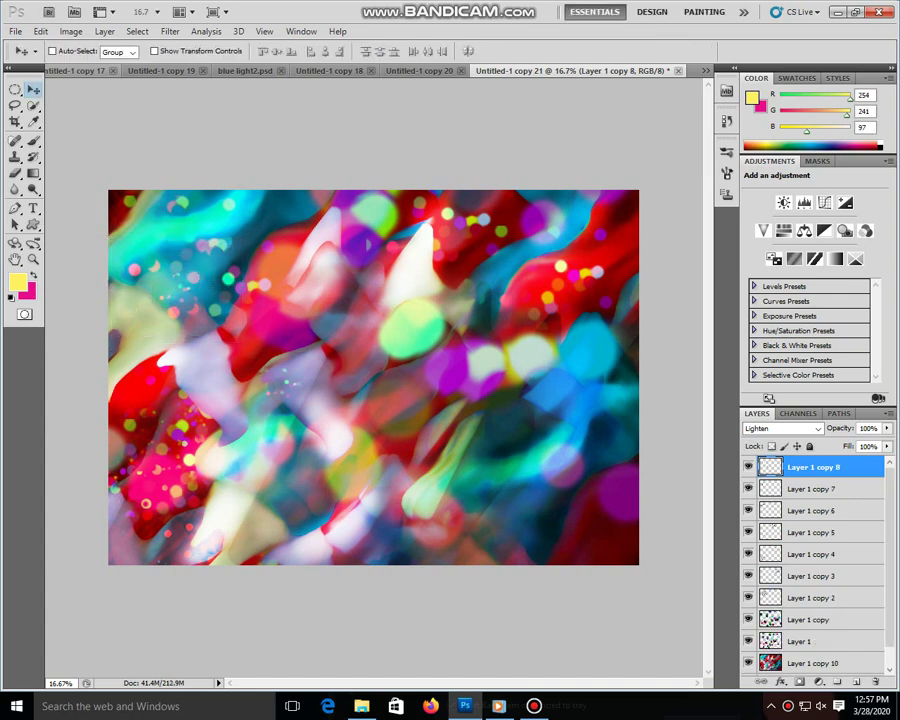
key("ctrl+j")
key("ctrl+j")
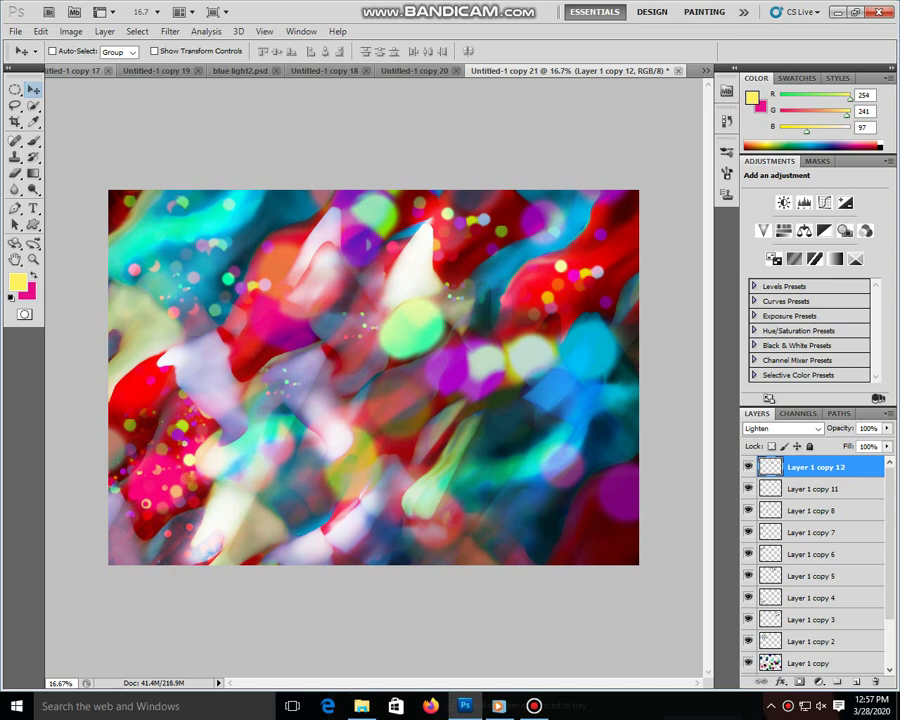
key("ctrl+j")
key("ctrl+j")
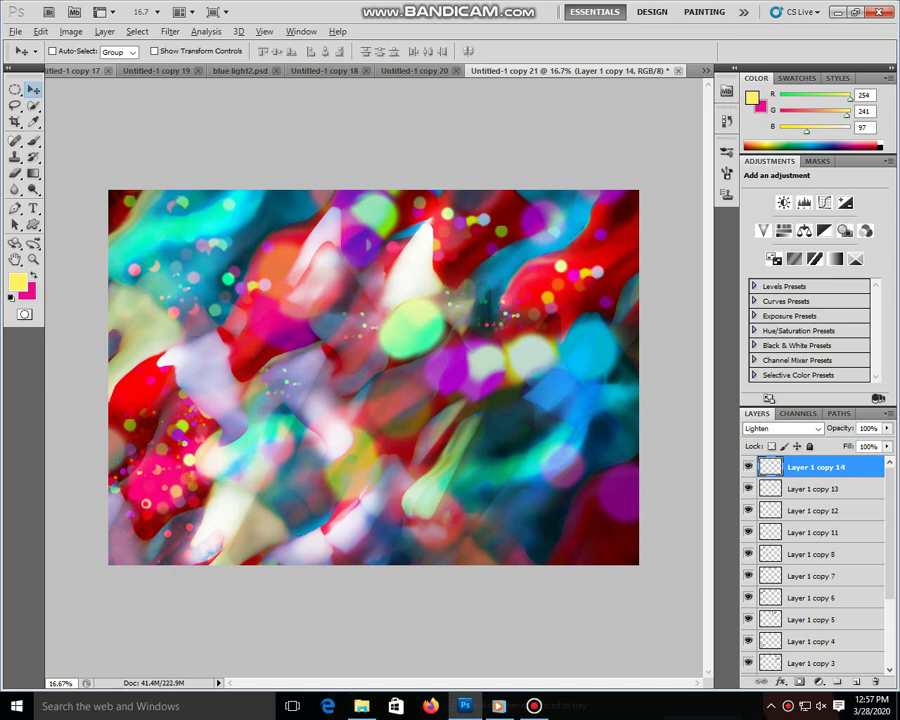
key("ctrl+j")
key("ctrl+j")
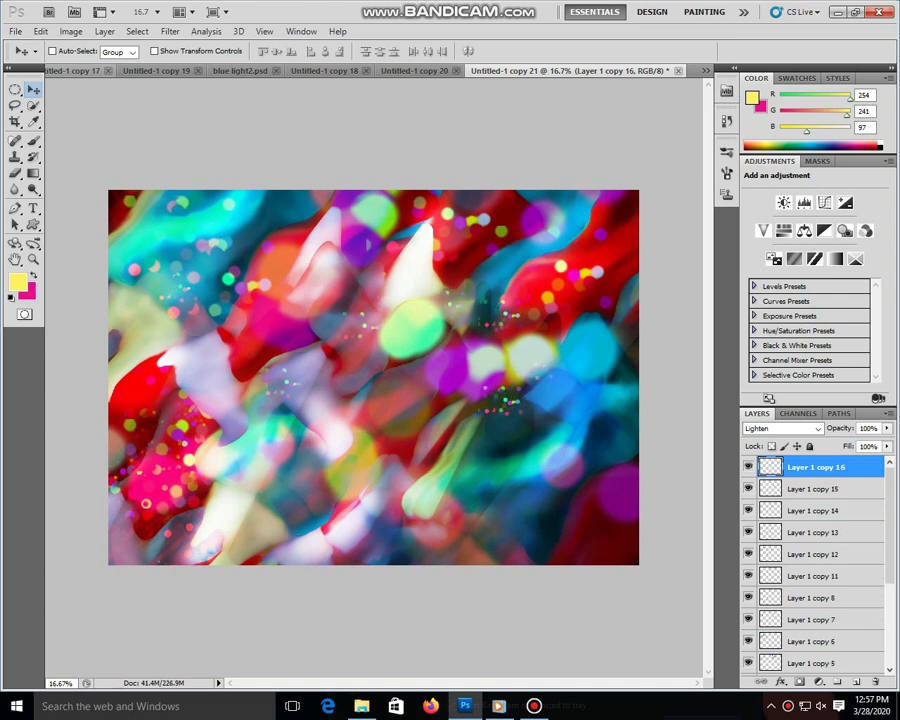
key("ctrl+j")
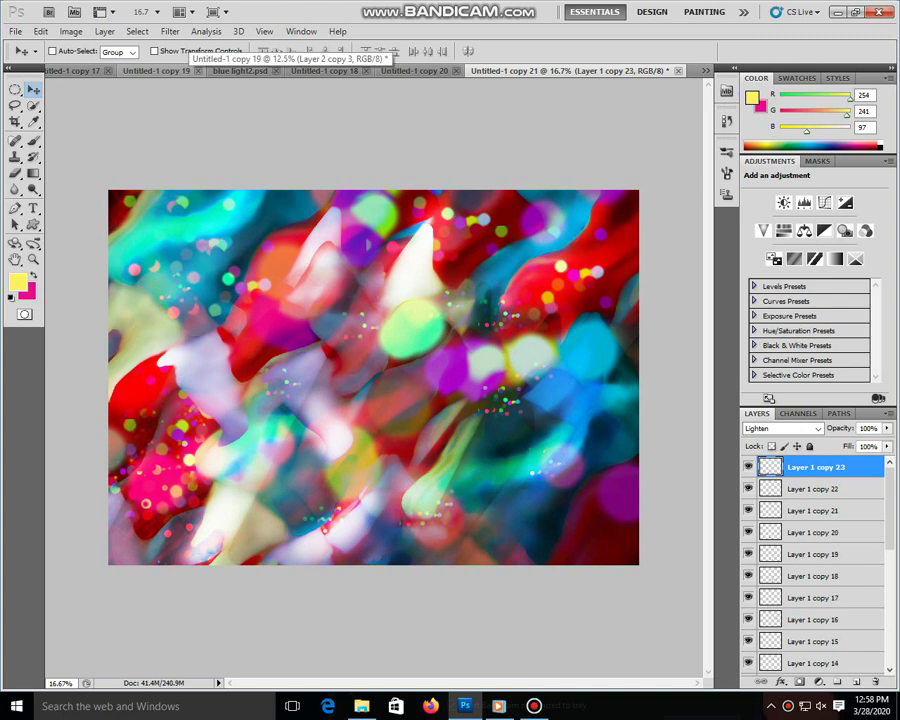
key("ctrl+j")
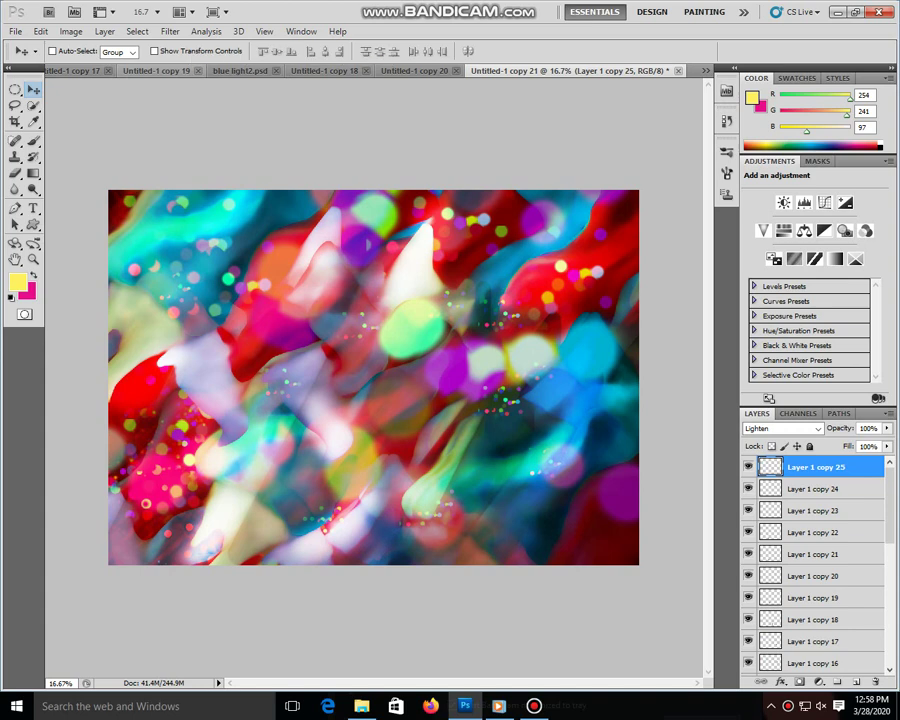